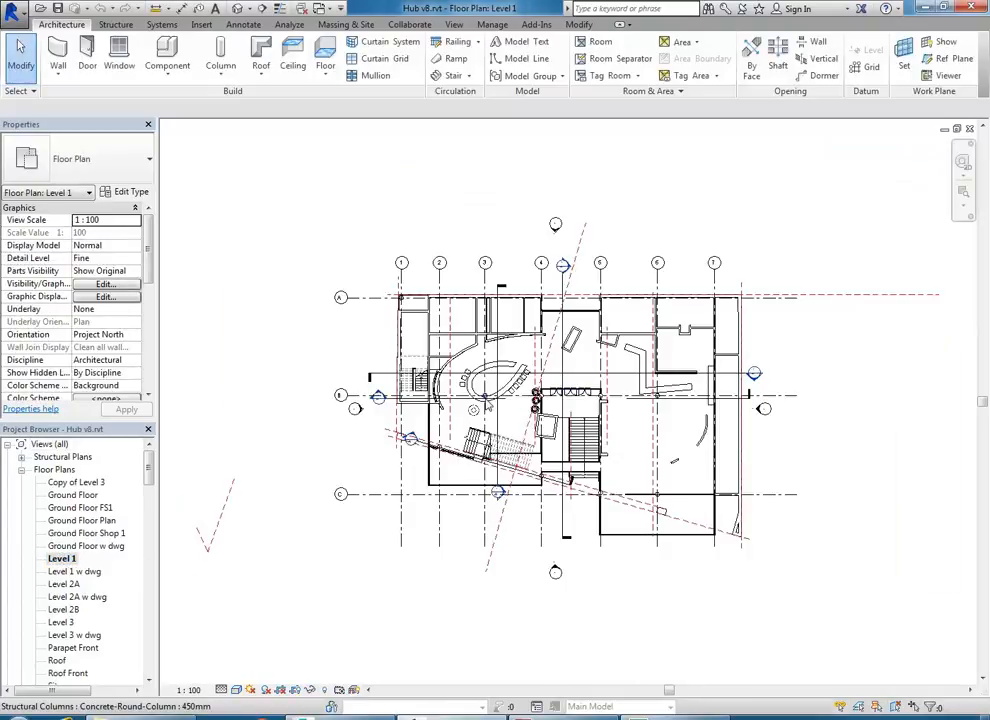
- Zoom and pan to frame the central area of the Level 1 plan, then show the 3D view types
scroll(486, 398, up, 4)
middle_drag(411, 534, 409, 548)
scroll(400, 512, up, 3)
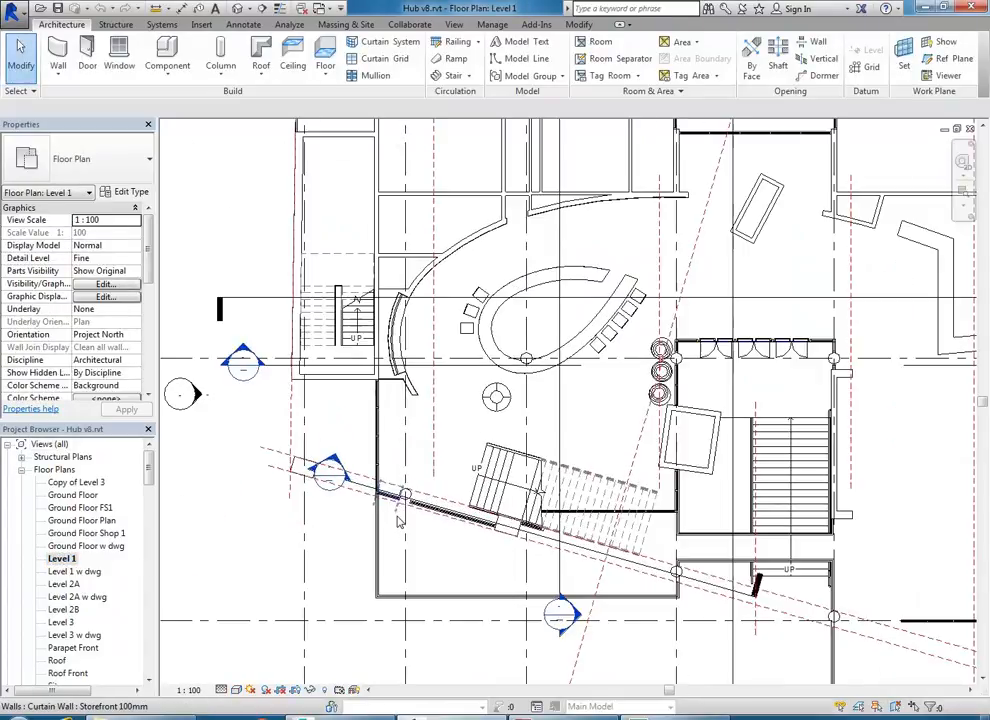
middle_drag(436, 455, 408, 460)
middle_drag(465, 446, 425, 481)
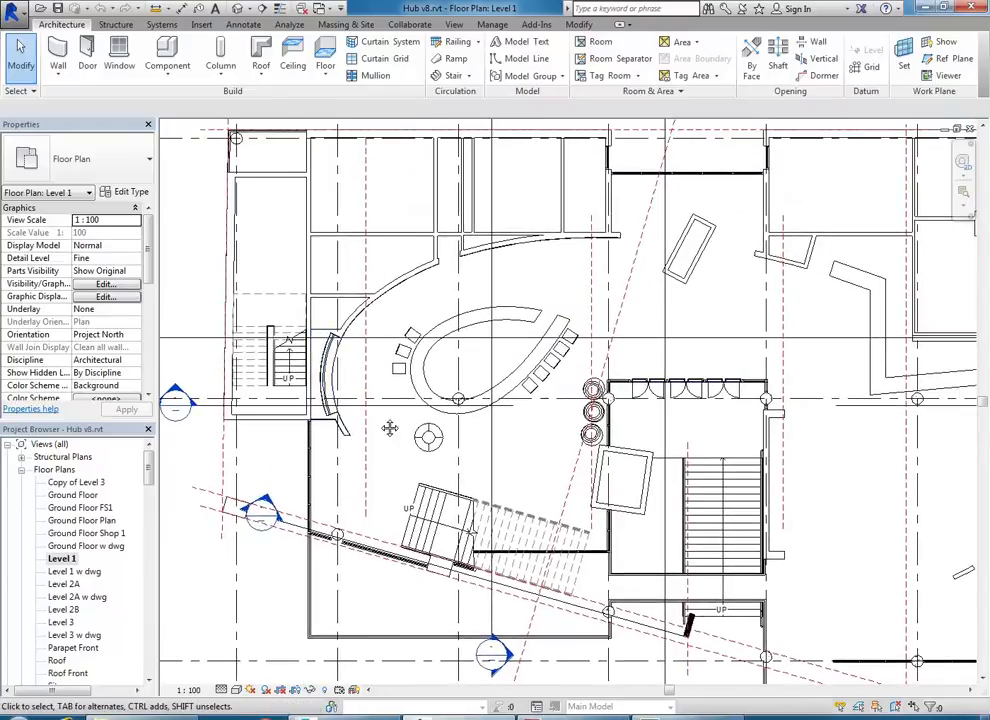
middle_drag(387, 423, 351, 430)
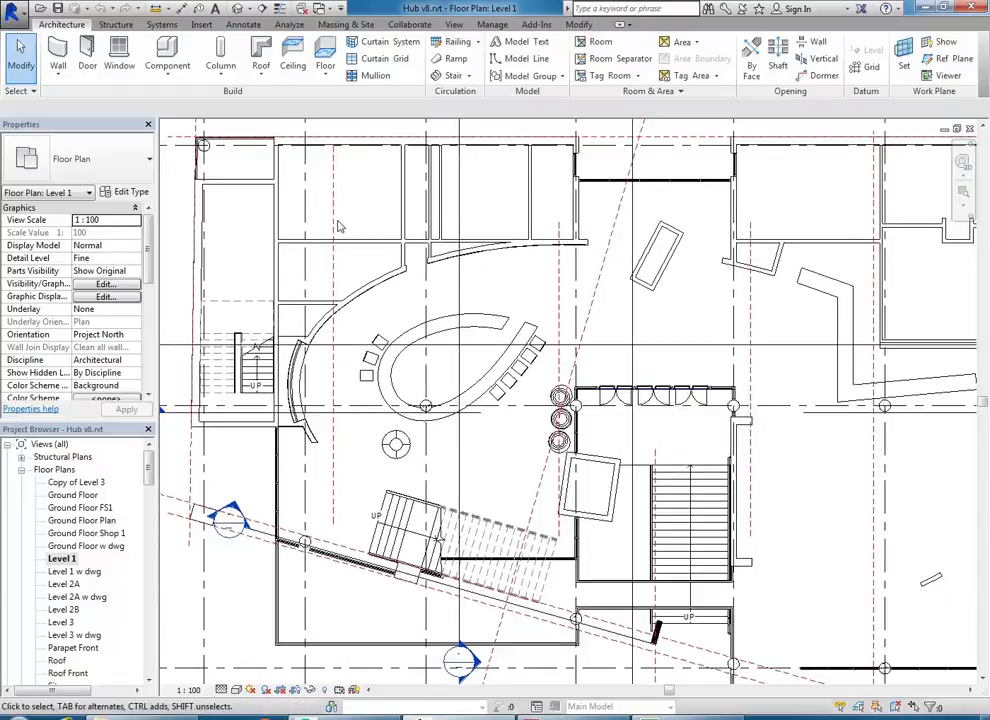
click(249, 9)
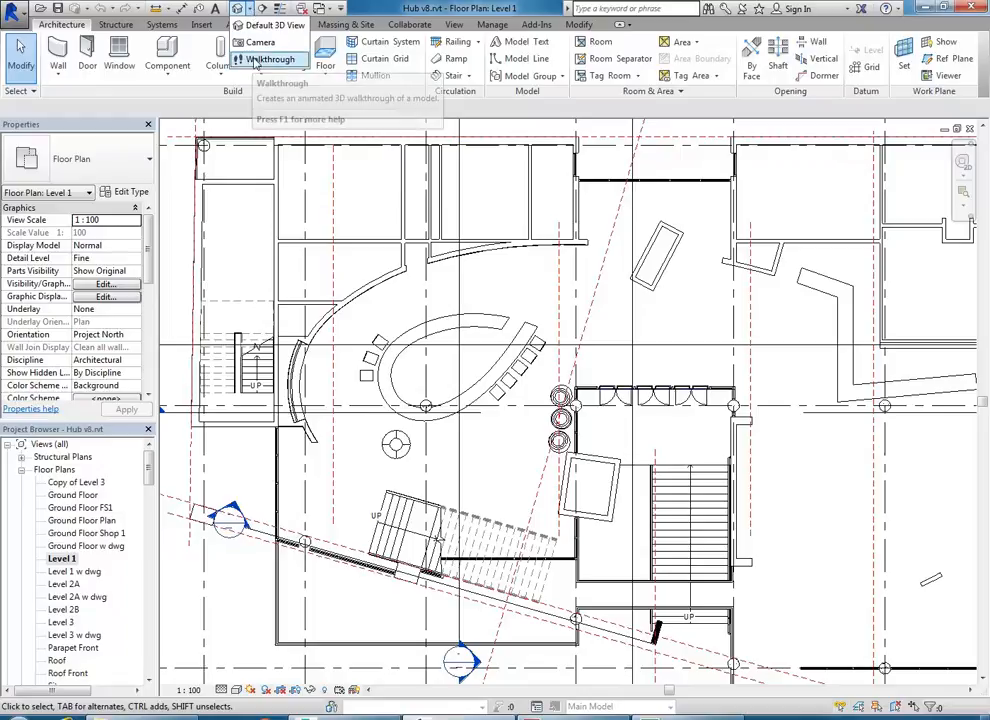
- Choose Walkthrough from the View tab's 3D View dropdown to begin a new walkthrough
click(460, 26)
click(456, 25)
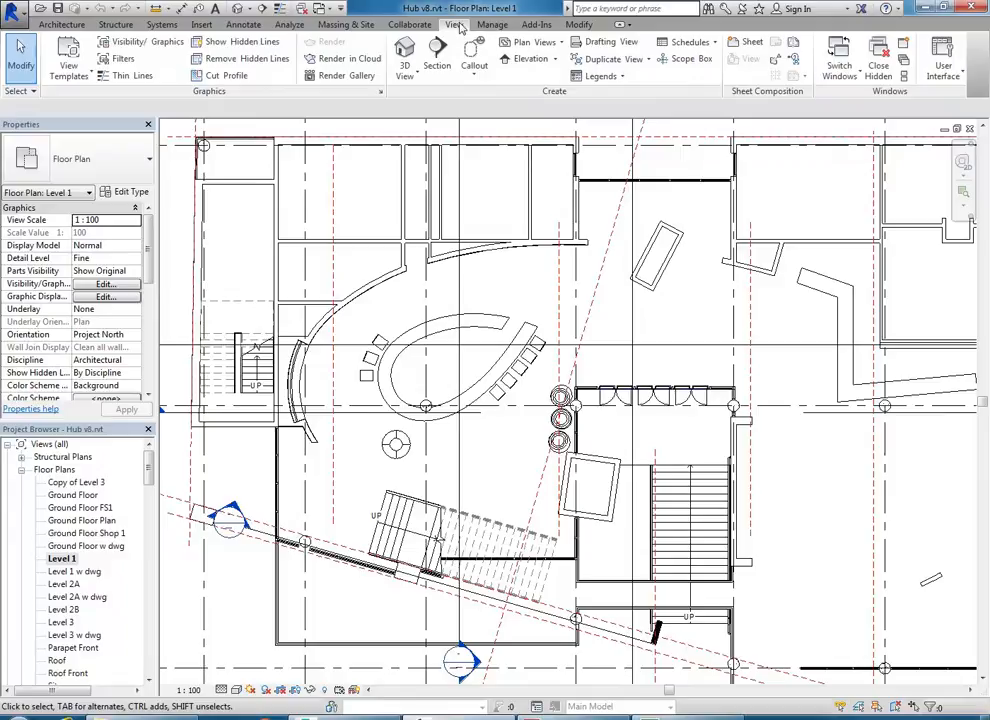
click(408, 76)
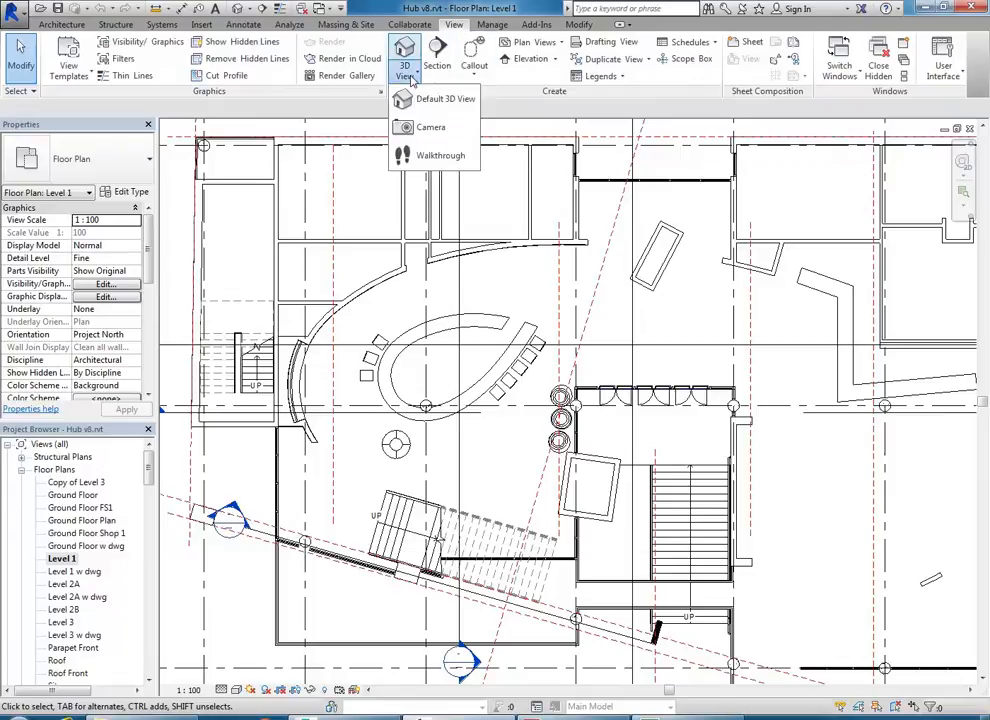
click(430, 156)
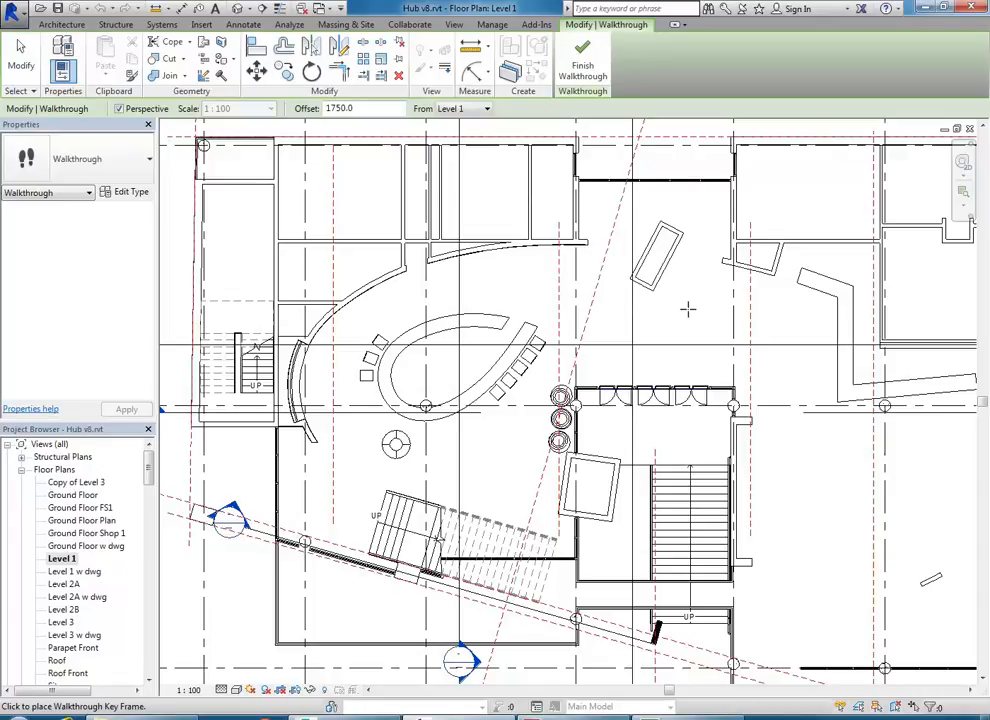
- Place four key points from the plan's right, past the centre and around the reception desk, then finish
click(705, 310)
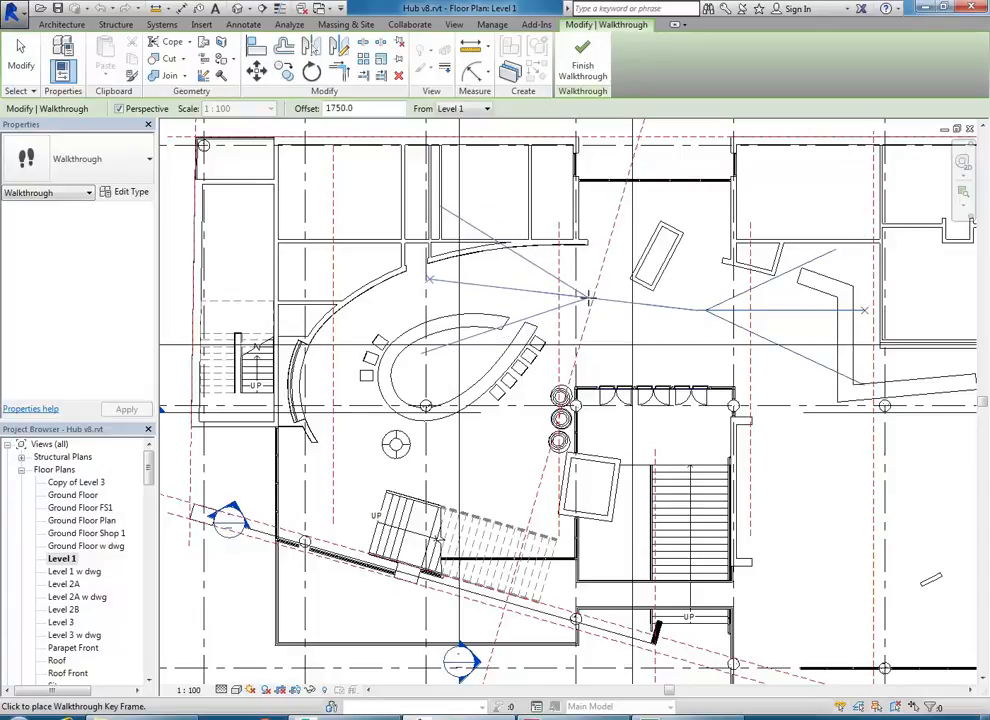
click(580, 293)
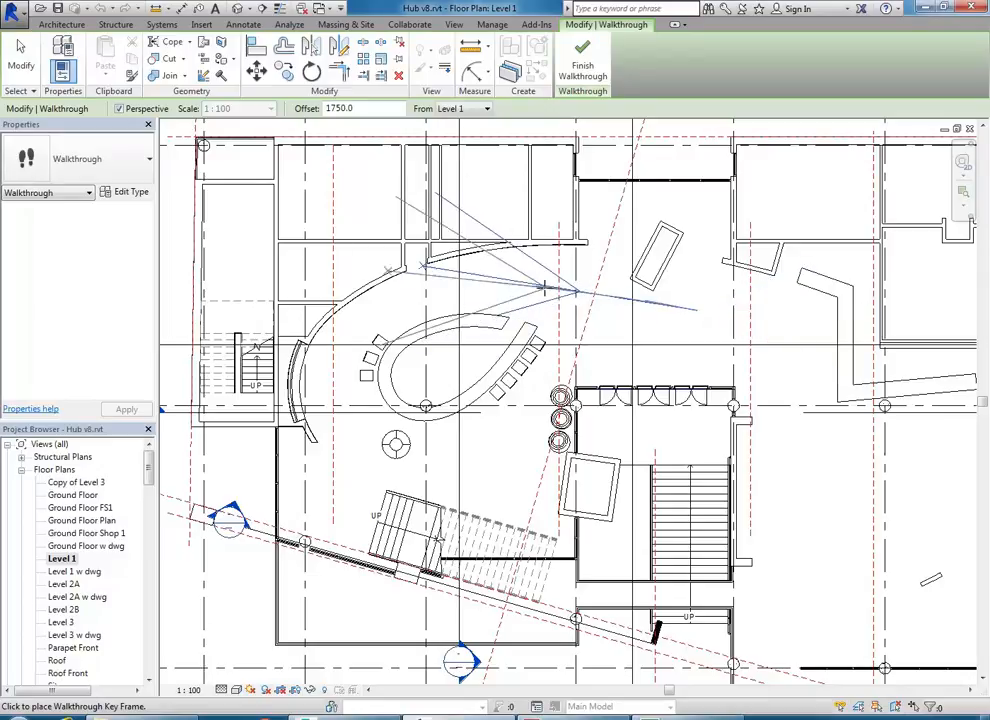
click(461, 297)
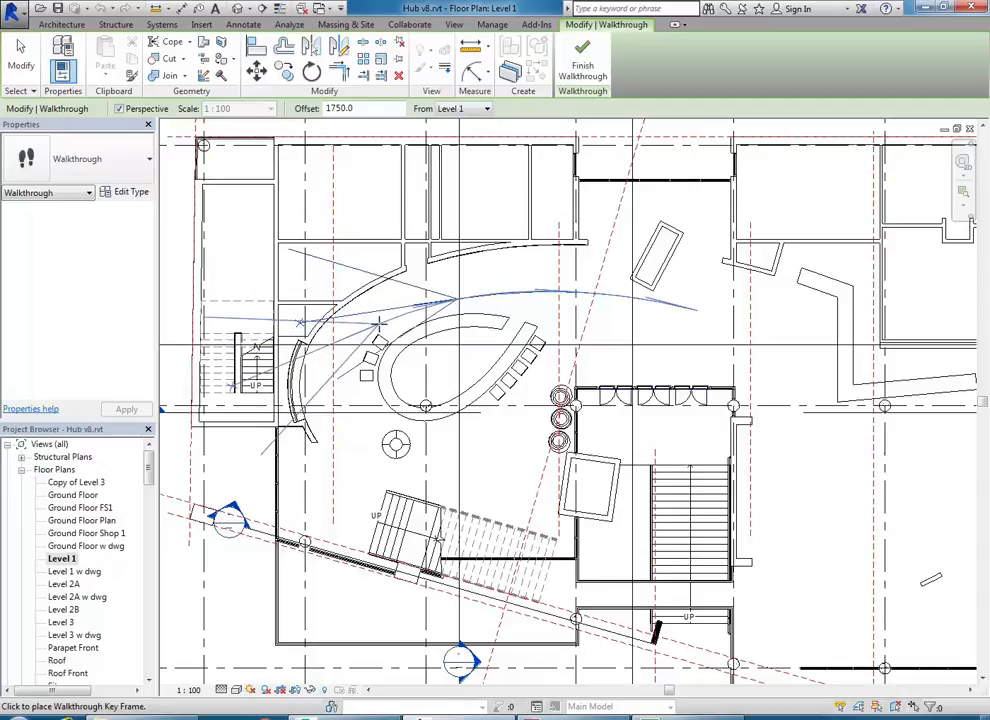
click(343, 388)
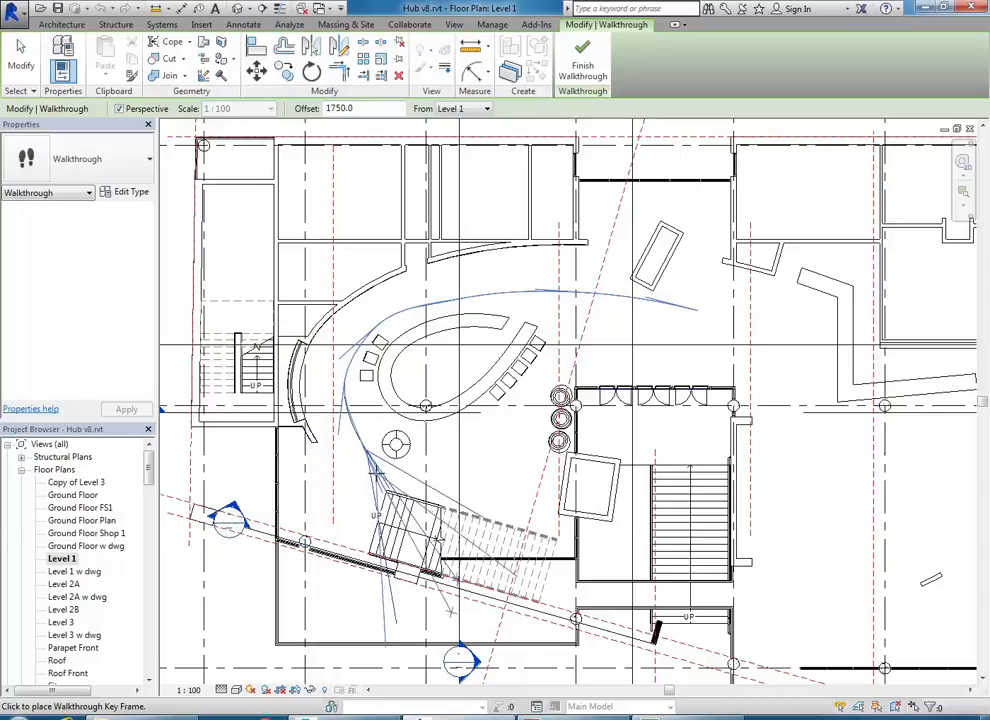
click(584, 68)
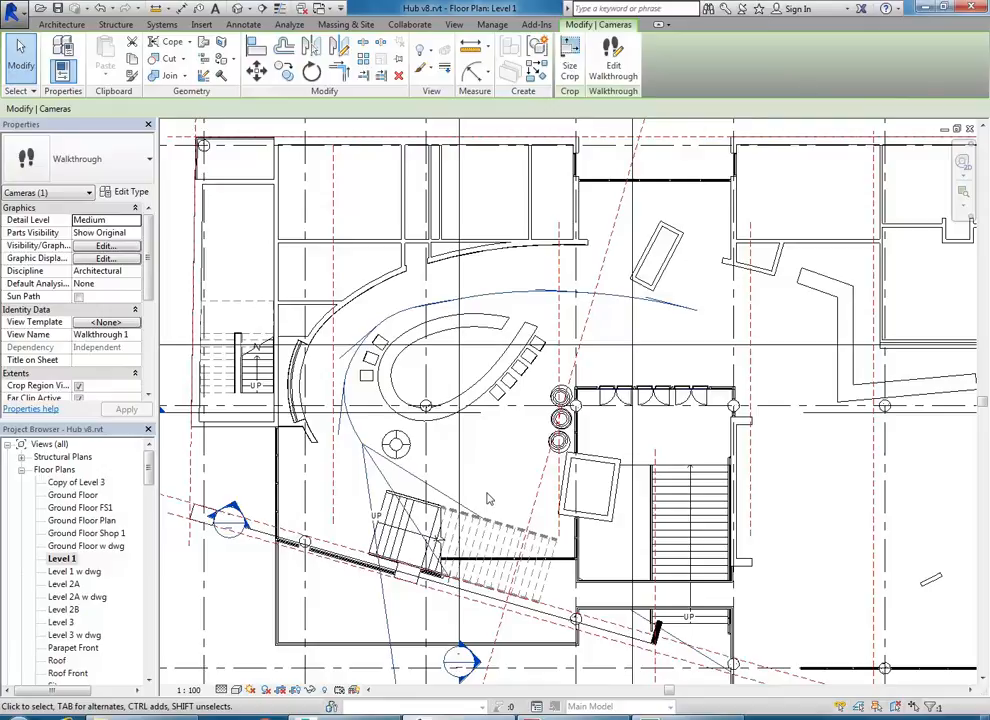
scroll(488, 498, up, 1)
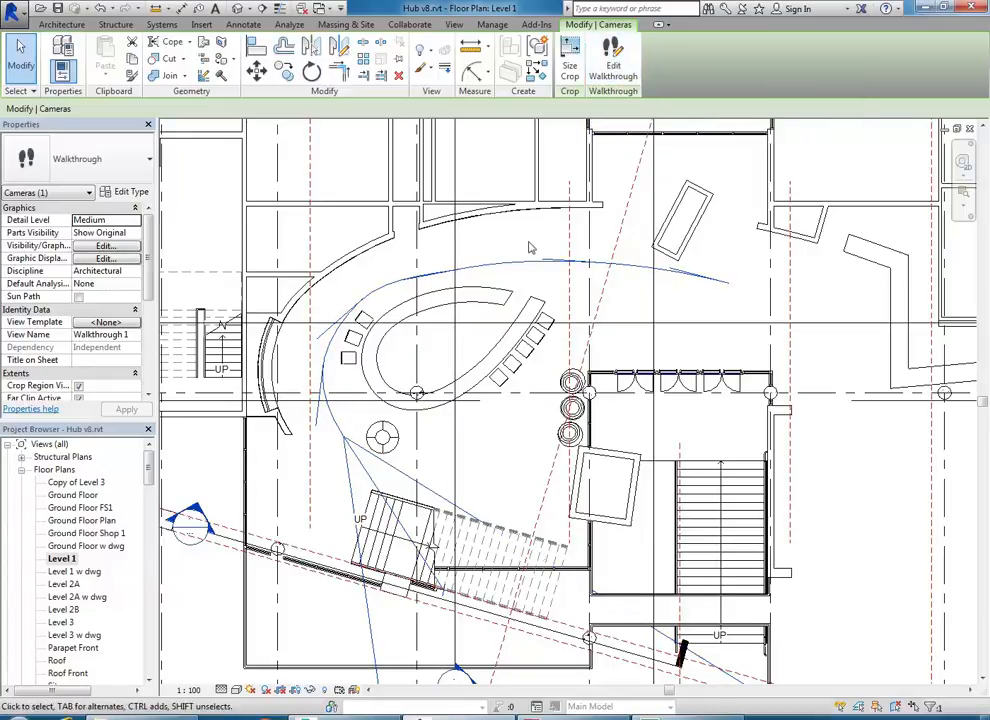
drag(148, 470, 148, 550)
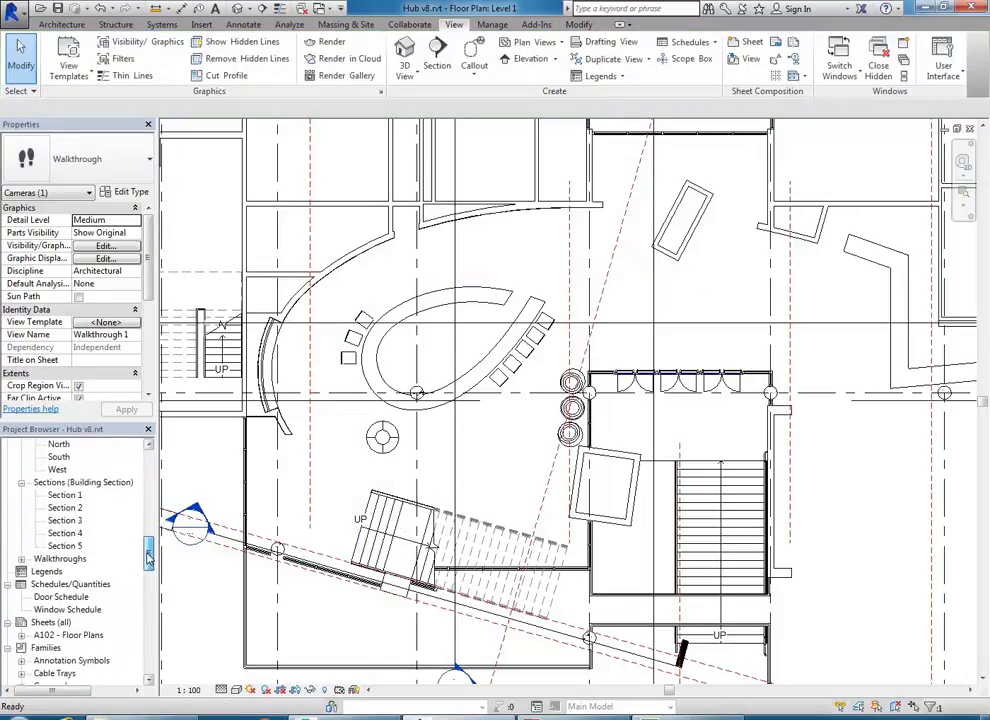
- Expand Walkthroughs in the Project Browser and open Walkthrough 1
double_click(55, 558)
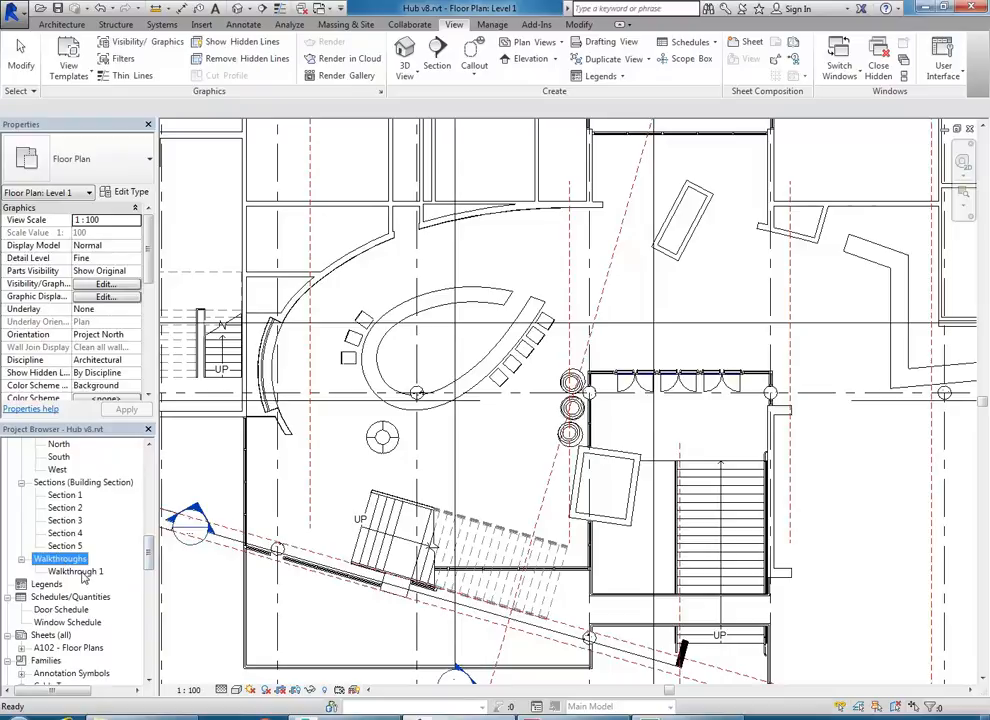
double_click(76, 571)
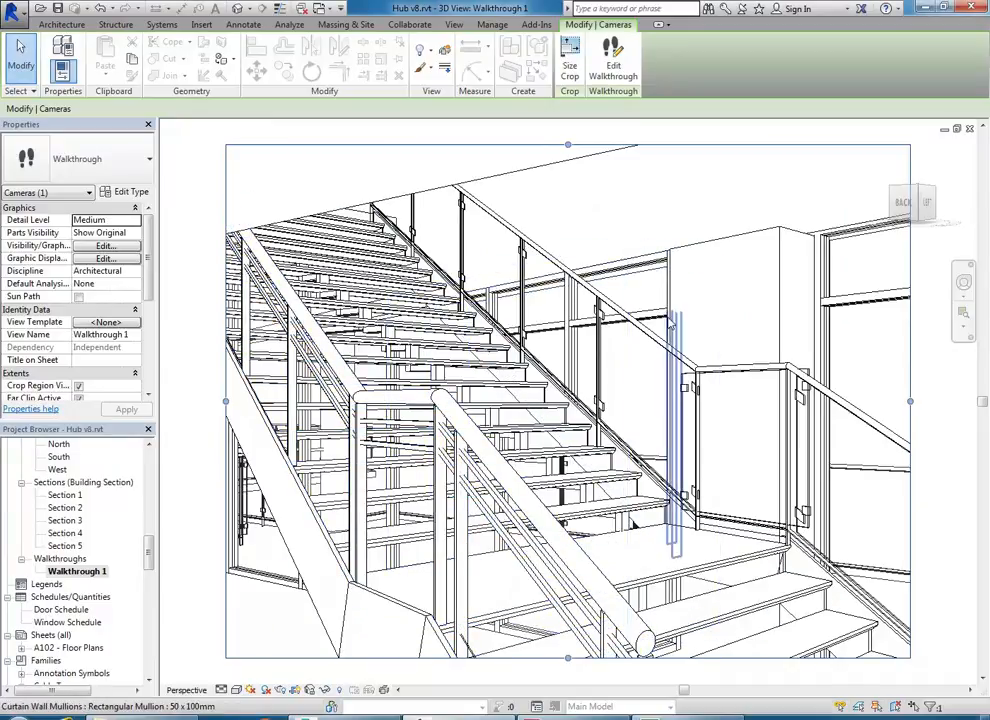
- In Edit Walkthrough, step back through frames and key frames to frame 1 of 300, then play
click(614, 70)
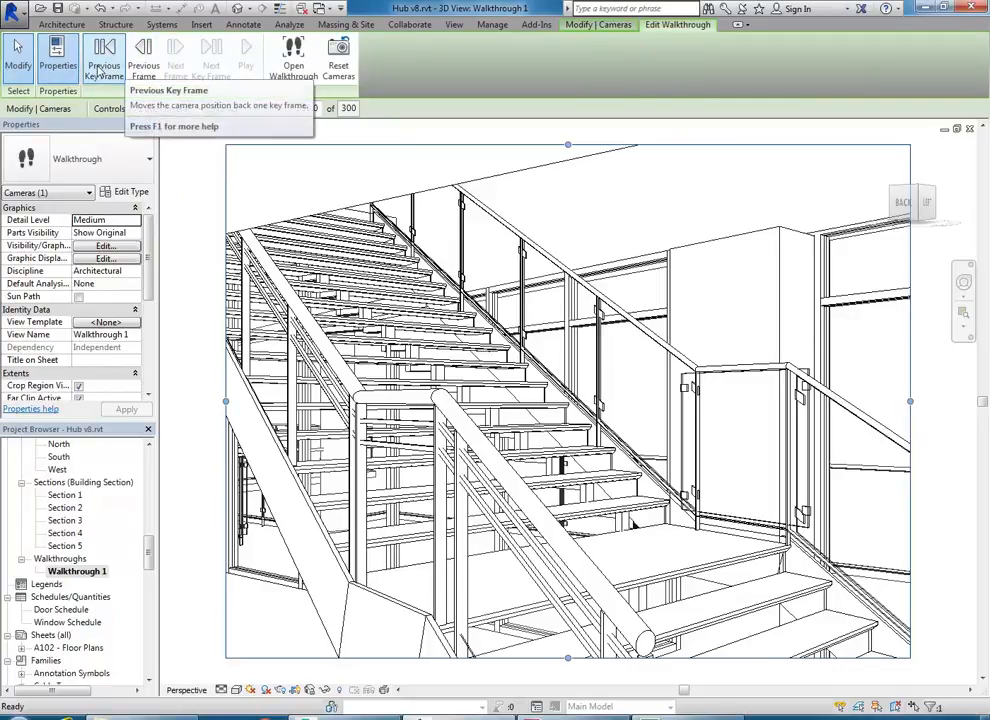
click(144, 70)
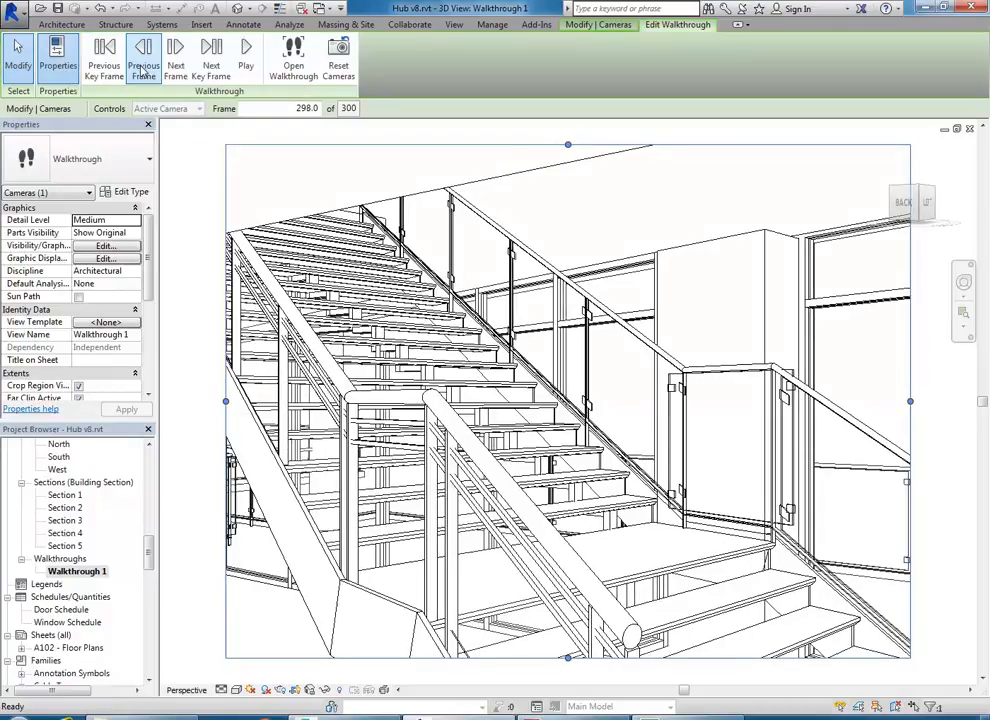
click(144, 70)
click(144, 70)
click(144, 70)
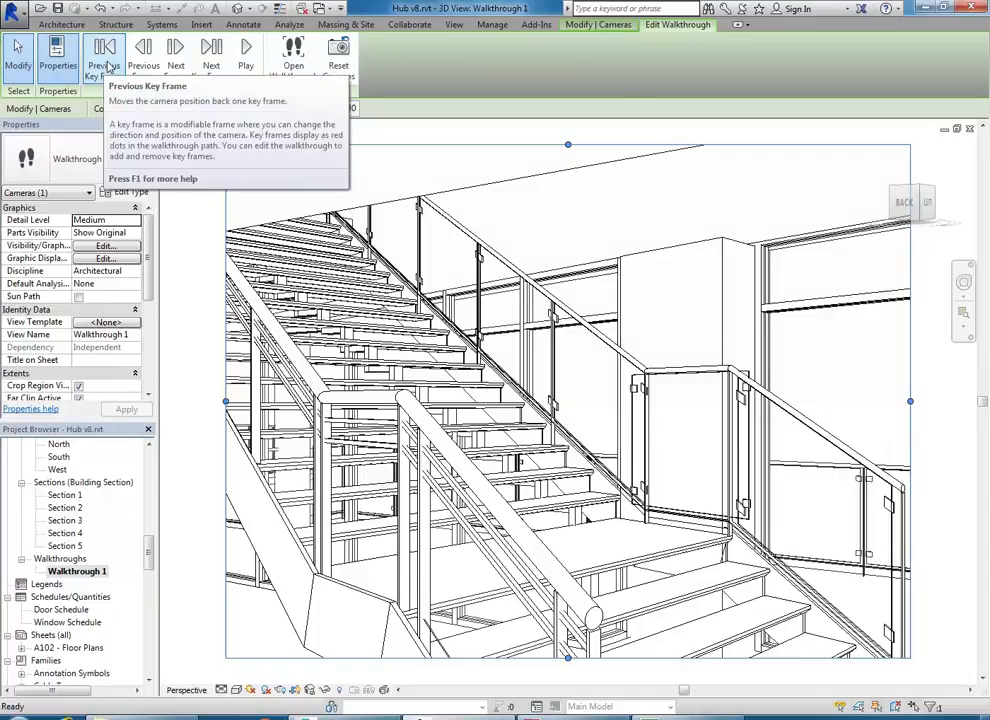
click(105, 55)
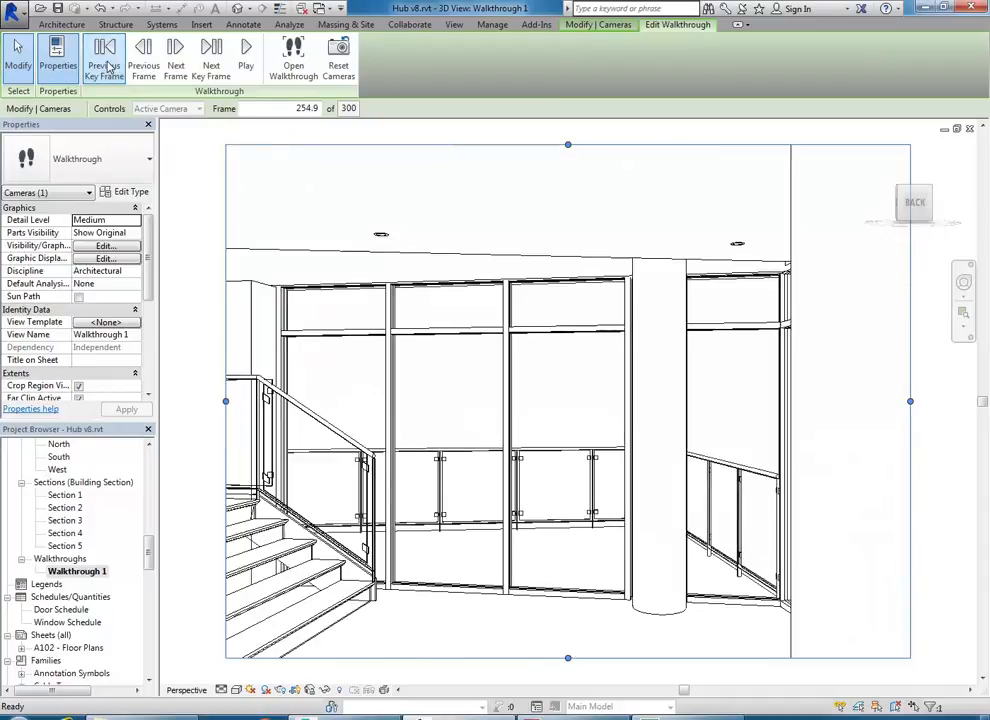
click(107, 66)
click(107, 66)
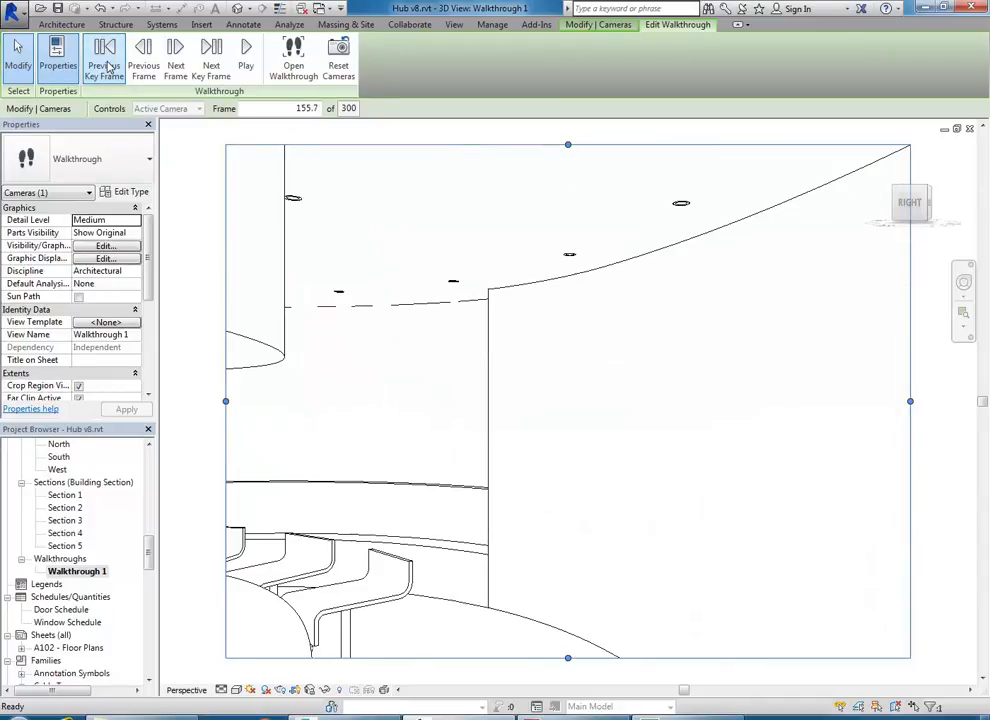
click(107, 66)
click(107, 66)
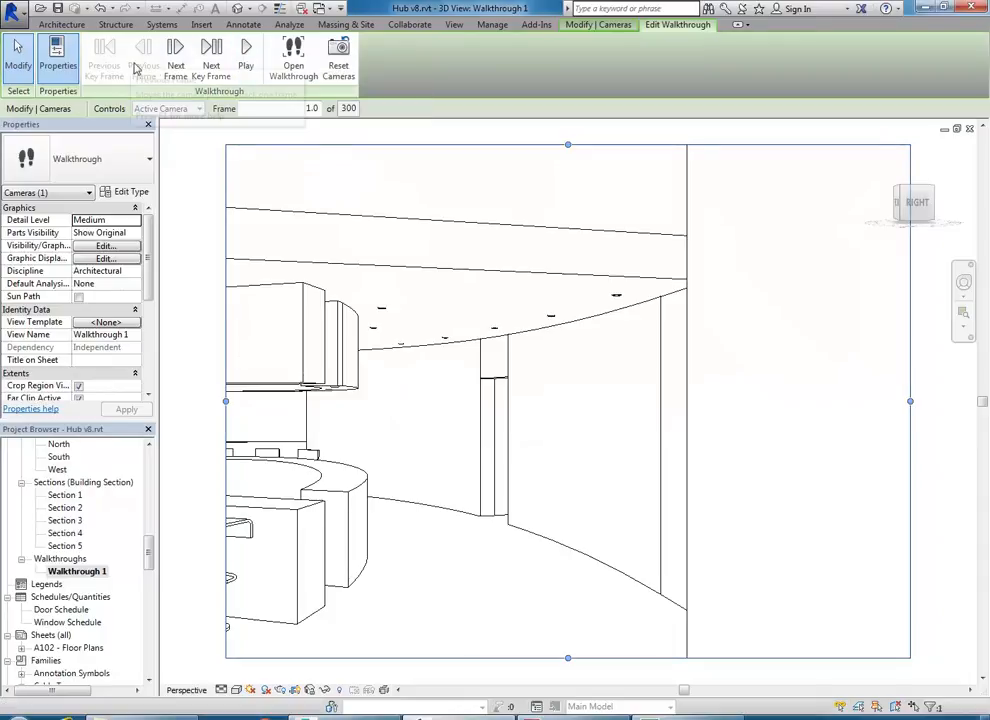
click(247, 55)
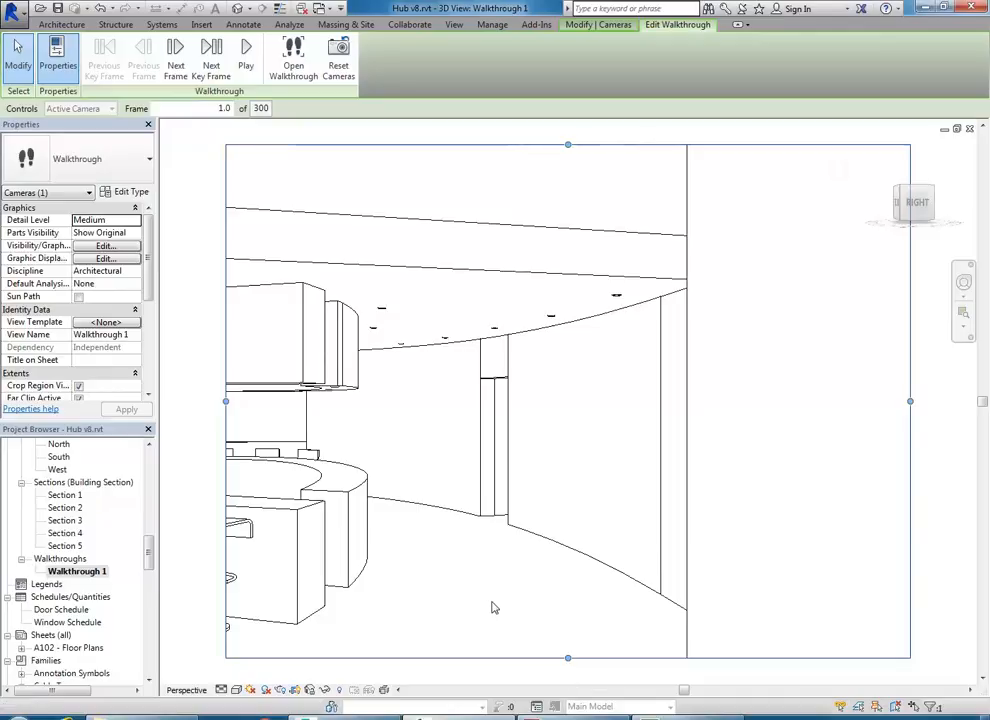
- Set the Walkthrough 1 visual style to Shaded and play the animation again
click(236, 690)
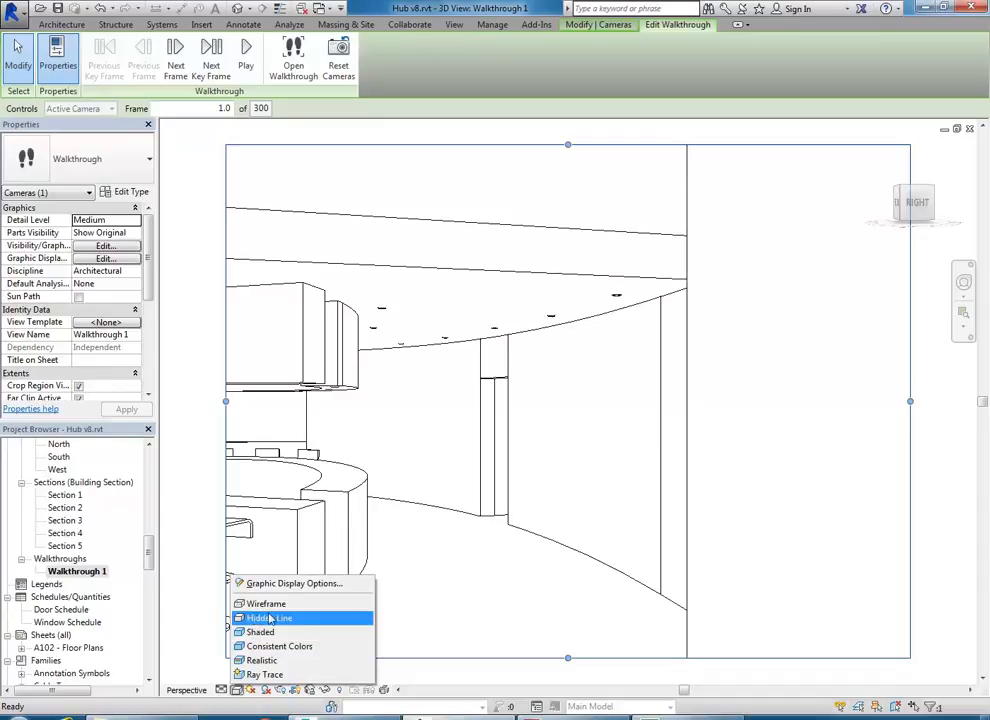
click(236, 691)
click(236, 691)
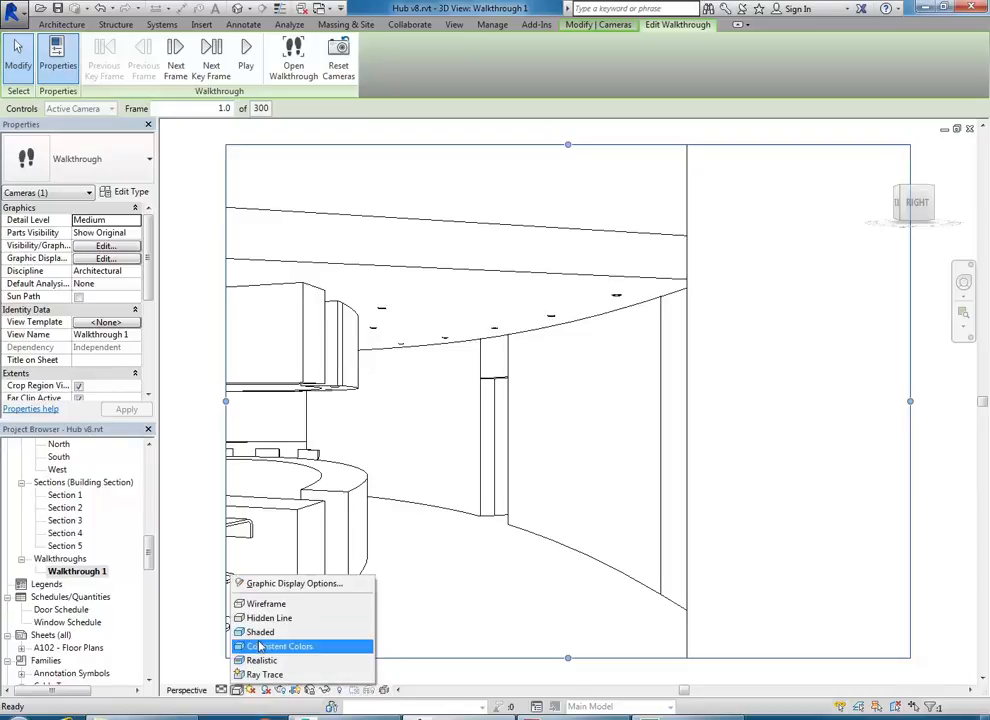
click(261, 633)
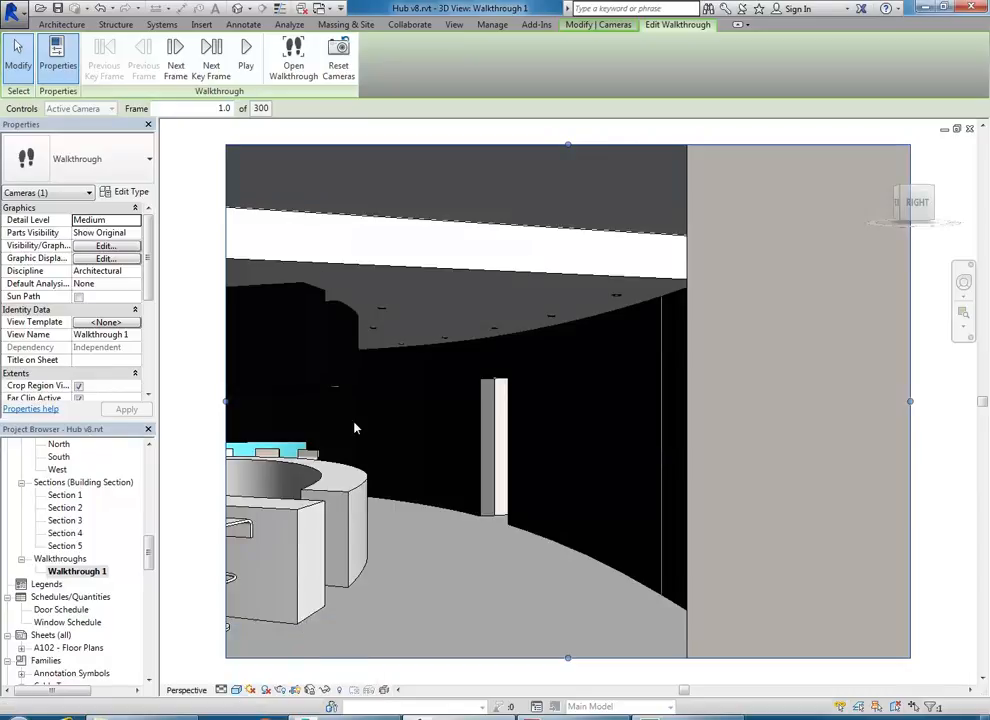
click(246, 55)
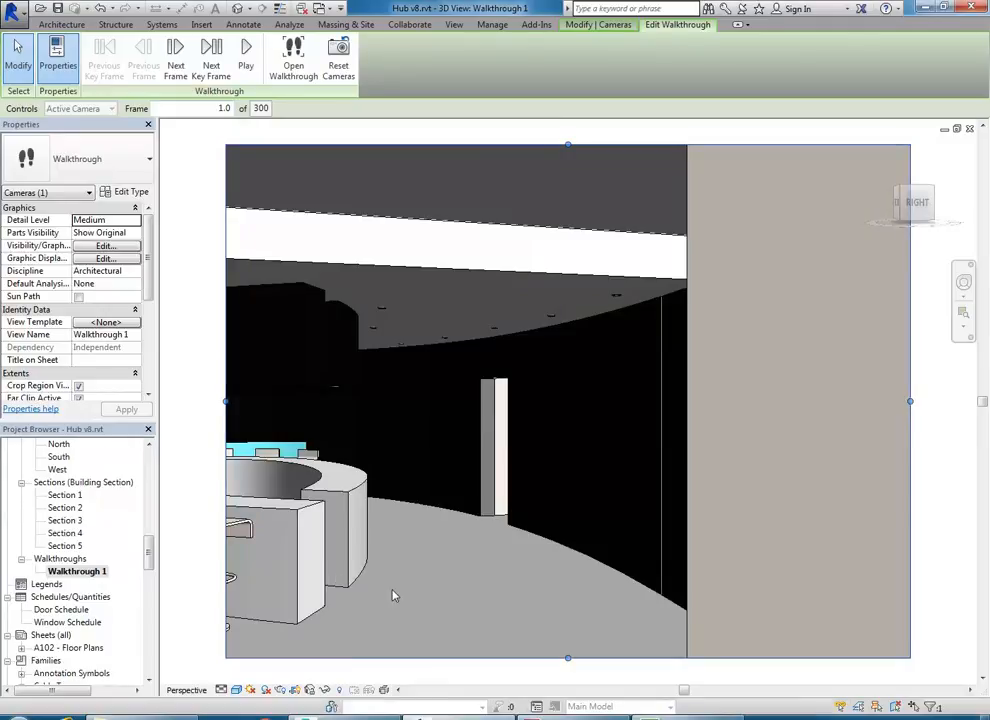
click(236, 689)
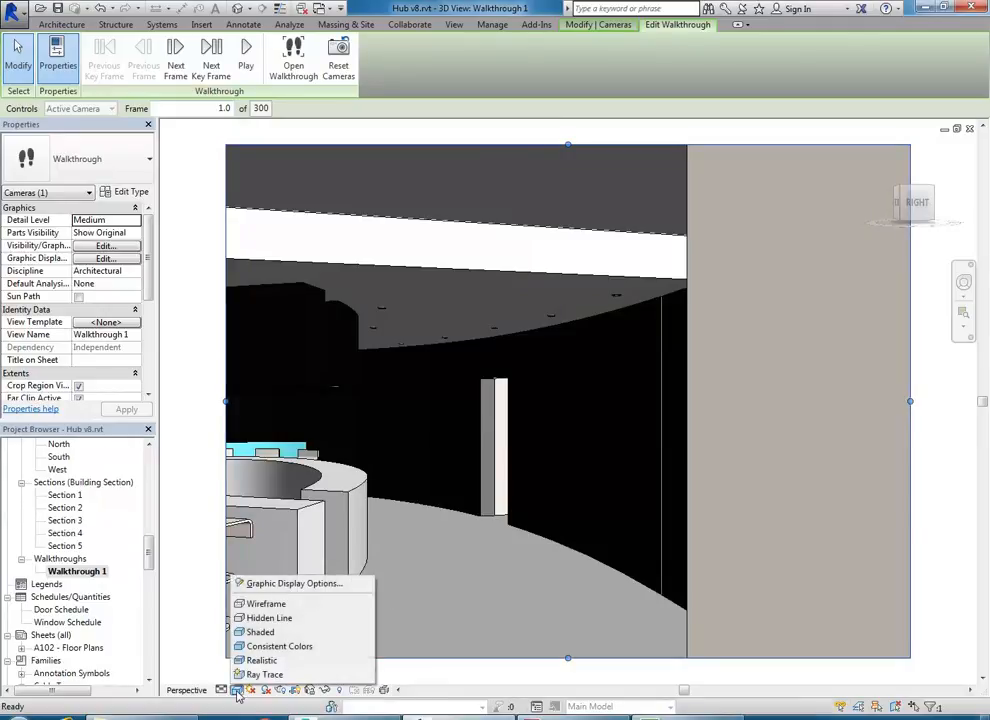
- Switch the view to the Realistic visual style and replay the walkthrough
click(256, 662)
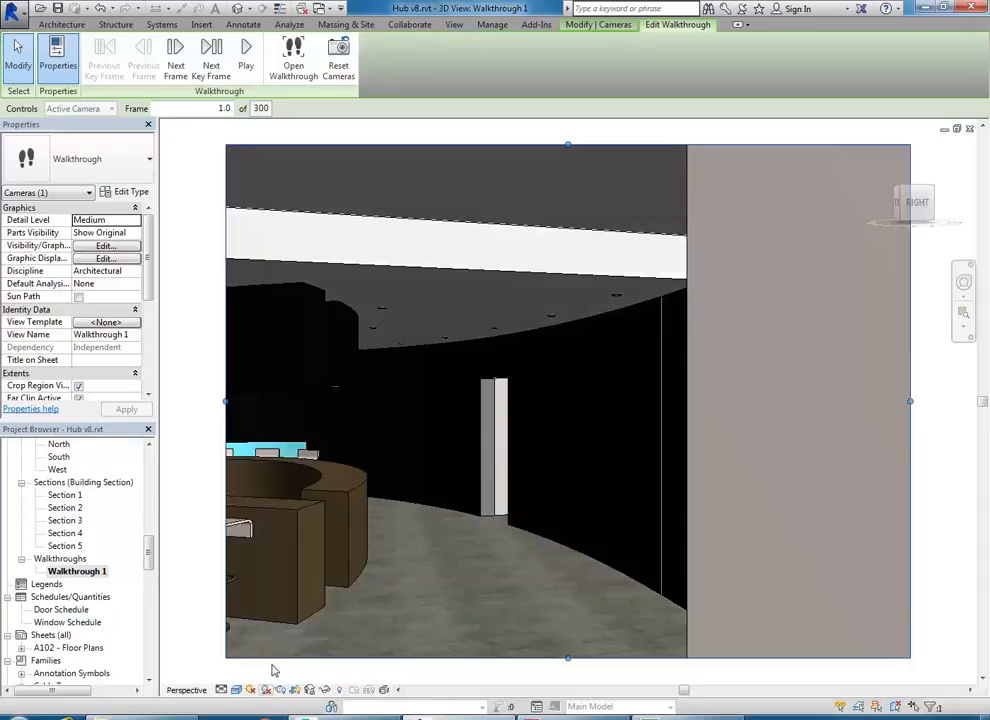
click(247, 68)
click(237, 690)
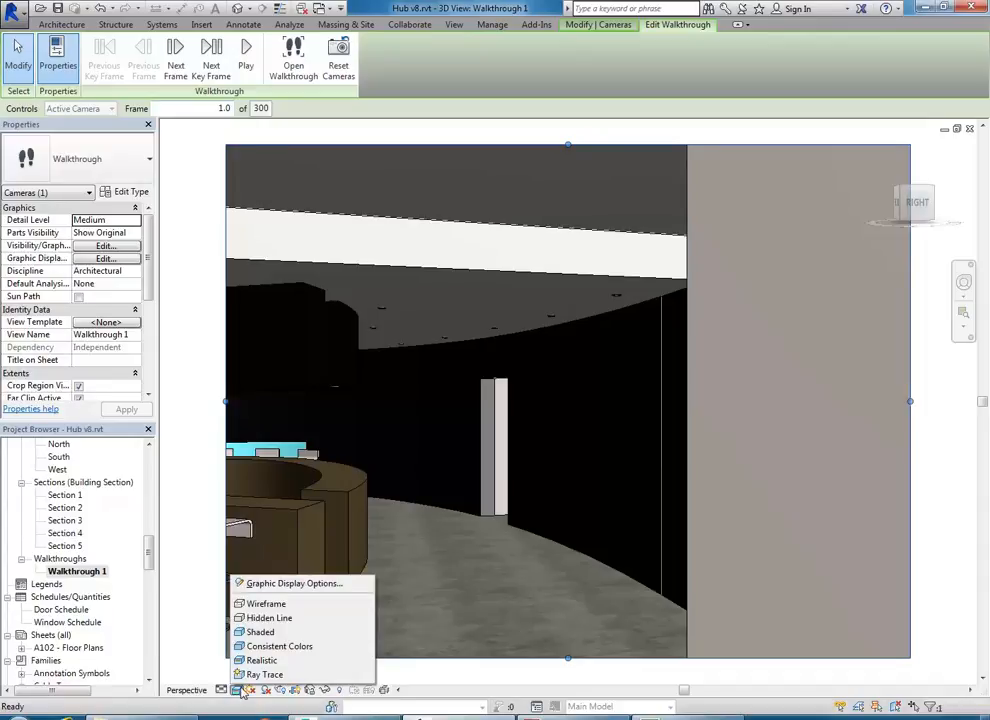
- In Graphic Display Options, apply the Interior: Artificial only lighting scheme
click(285, 584)
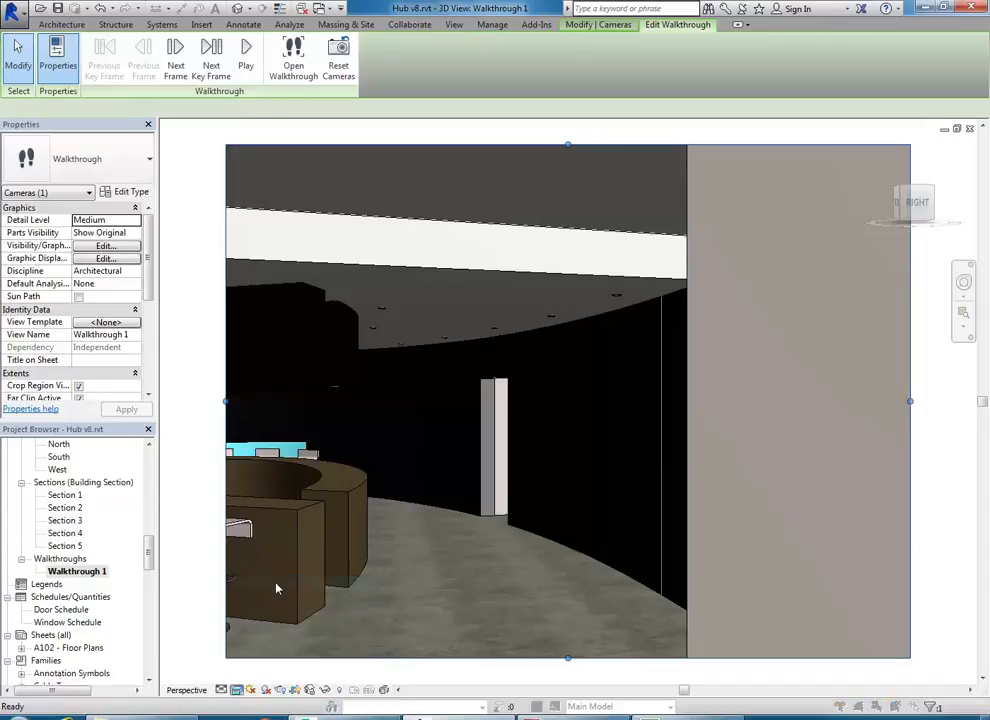
click(387, 385)
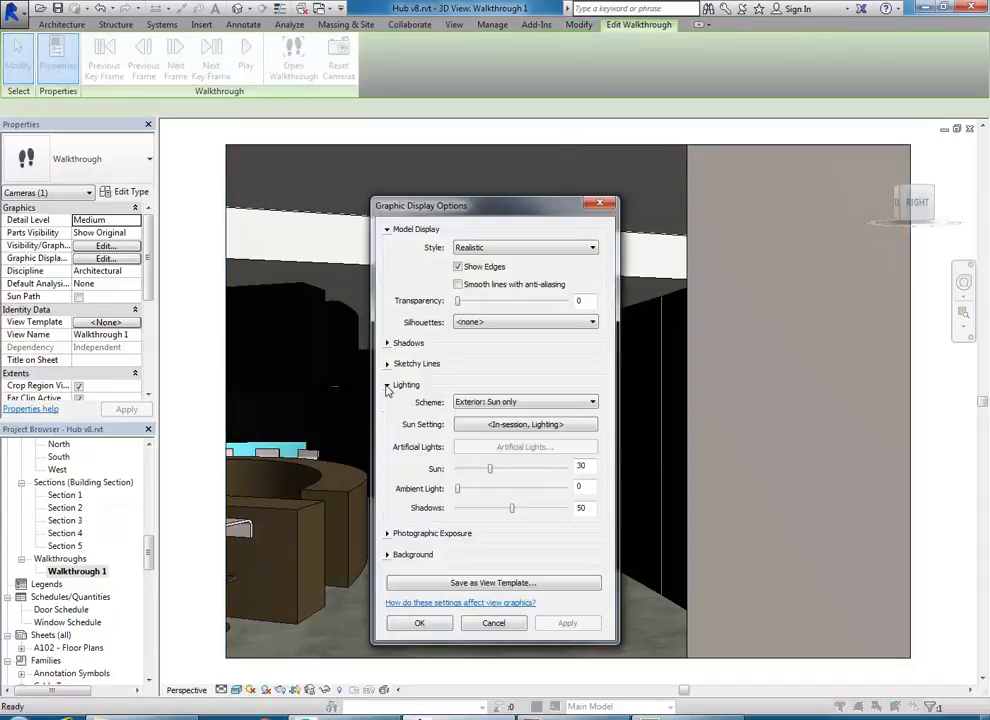
click(591, 402)
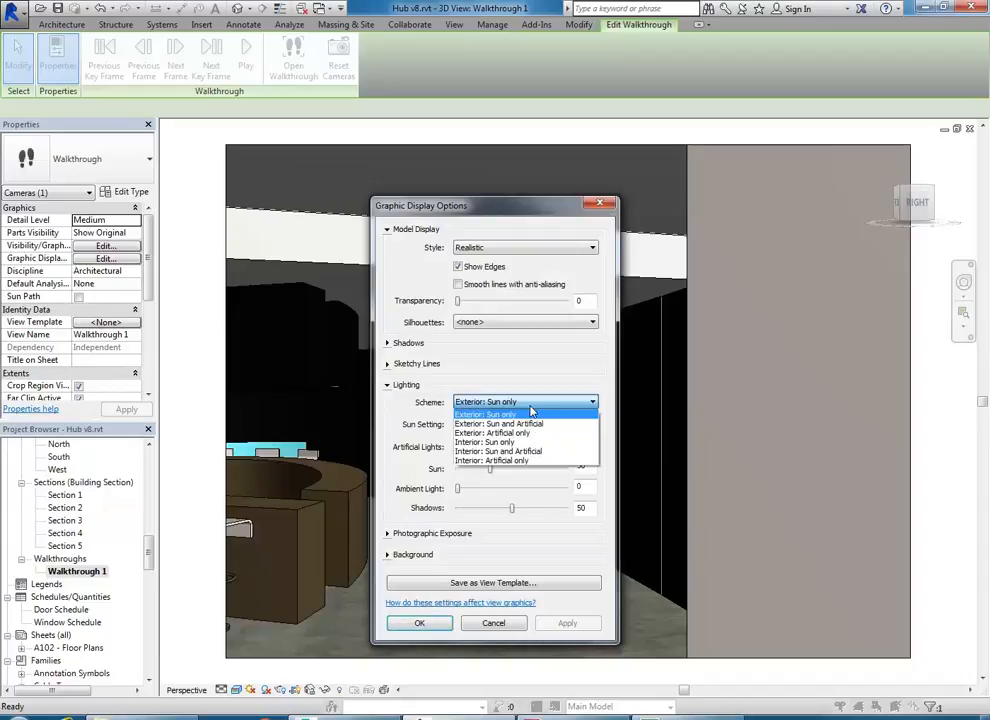
click(507, 461)
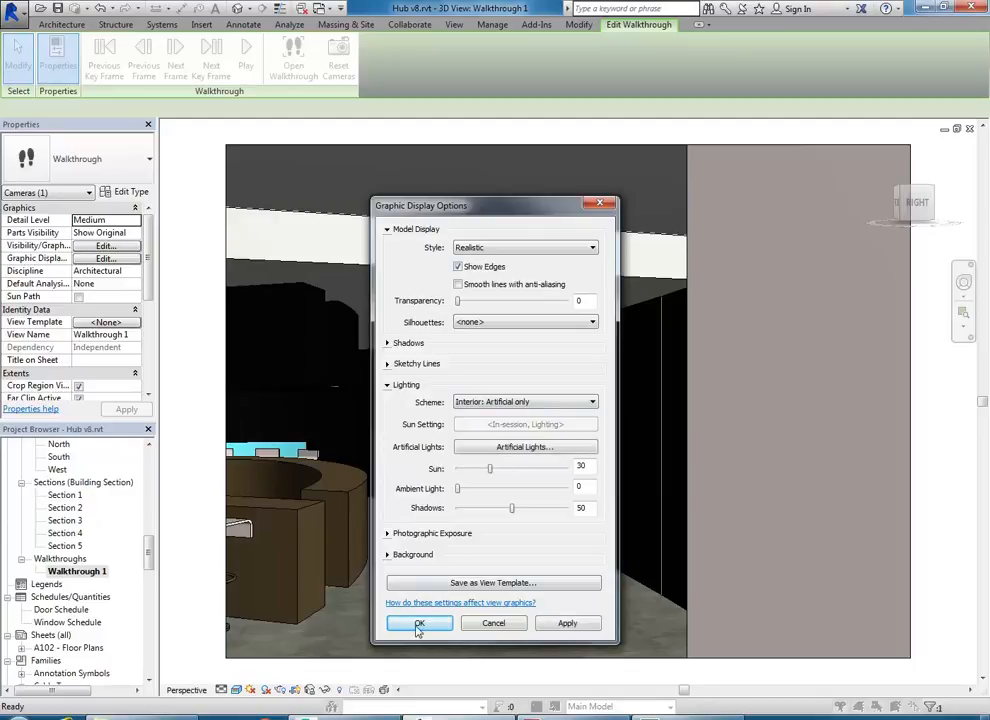
drag(540, 210, 846, 108)
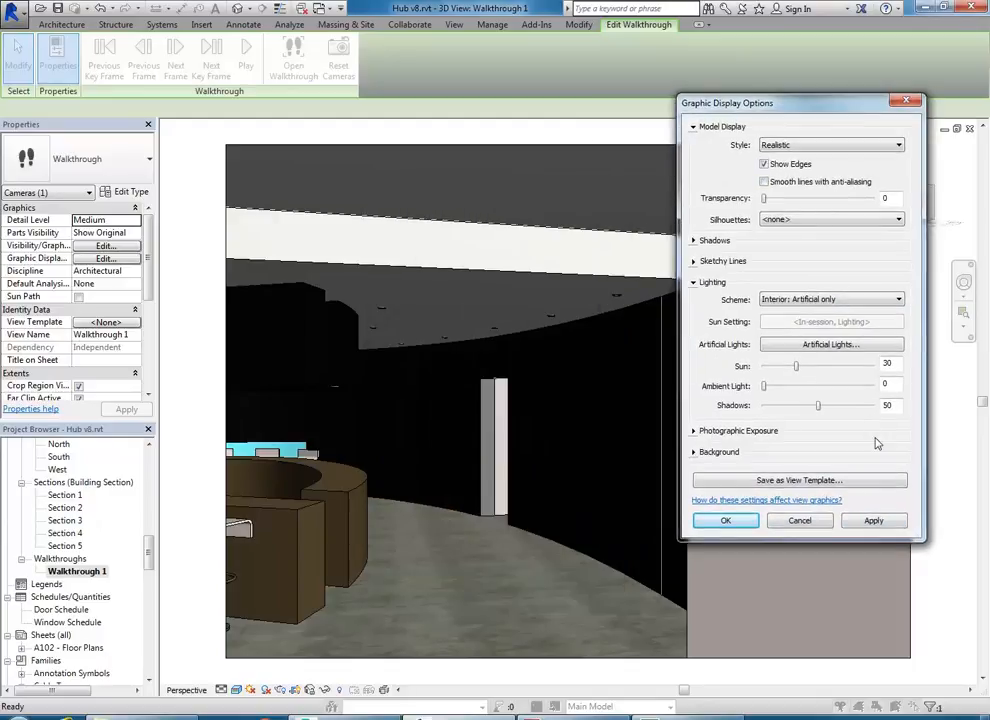
click(879, 521)
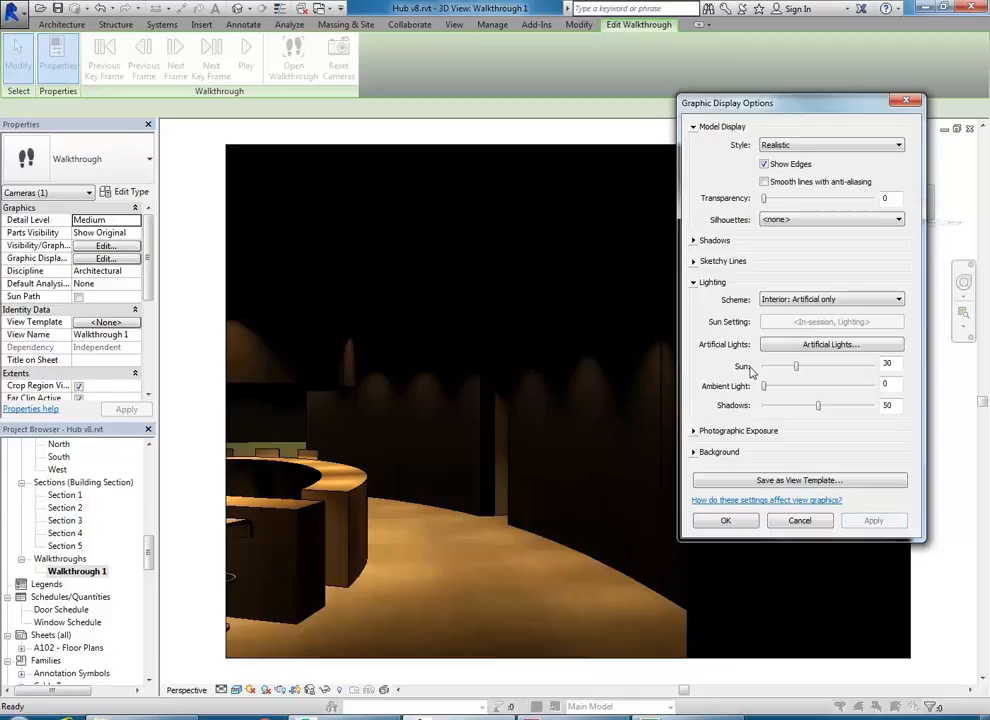
- Adjust the Ambient Light slider through trial values and settle on 16
drag(766, 387, 777, 388)
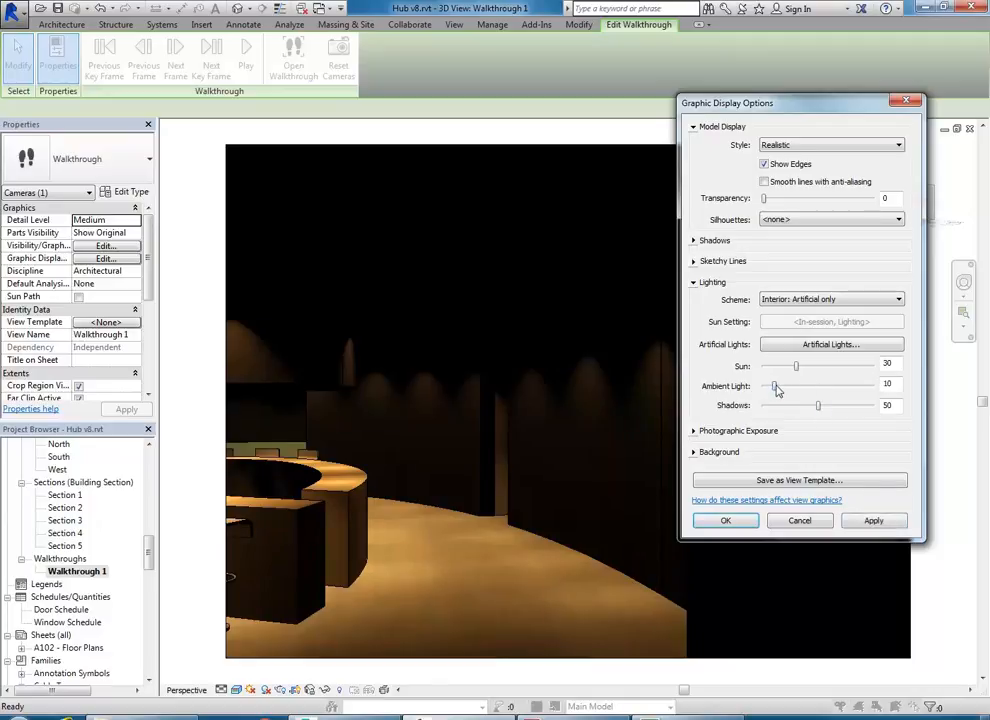
click(873, 520)
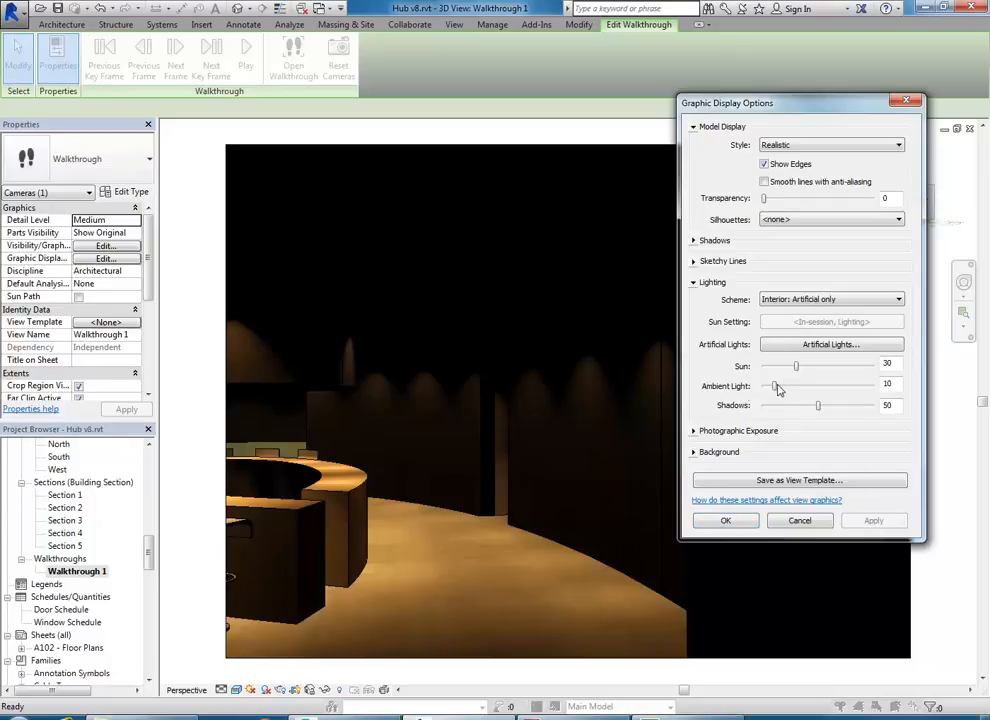
drag(776, 387, 795, 387)
click(873, 523)
drag(796, 388, 783, 391)
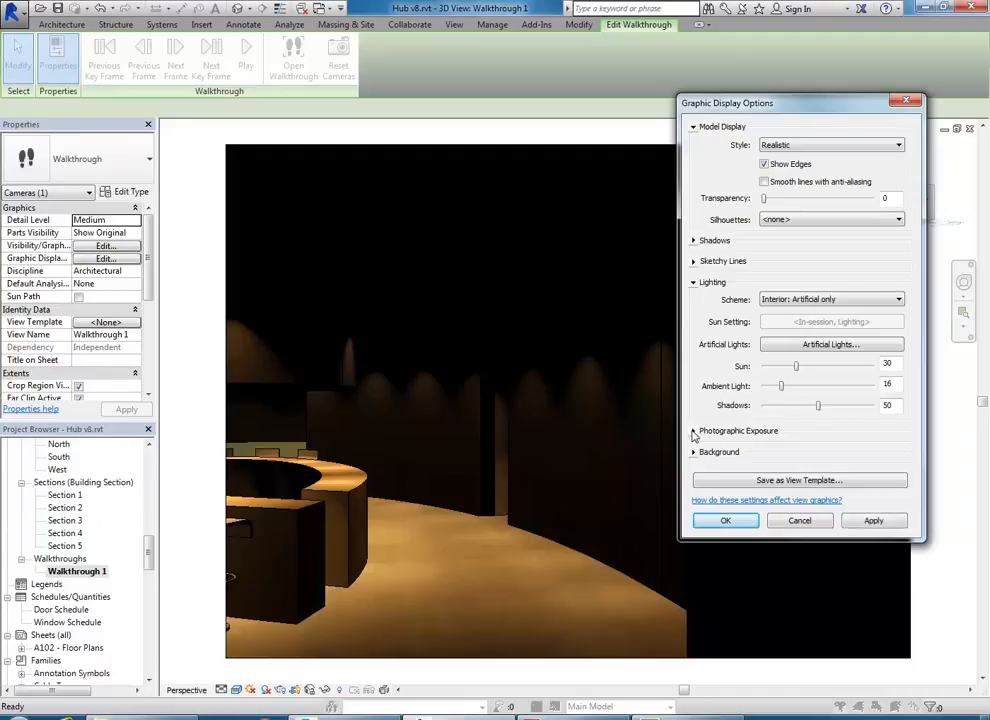
- Set Photographic Exposure to Manual with an exposure value of 5 and apply it
click(694, 431)
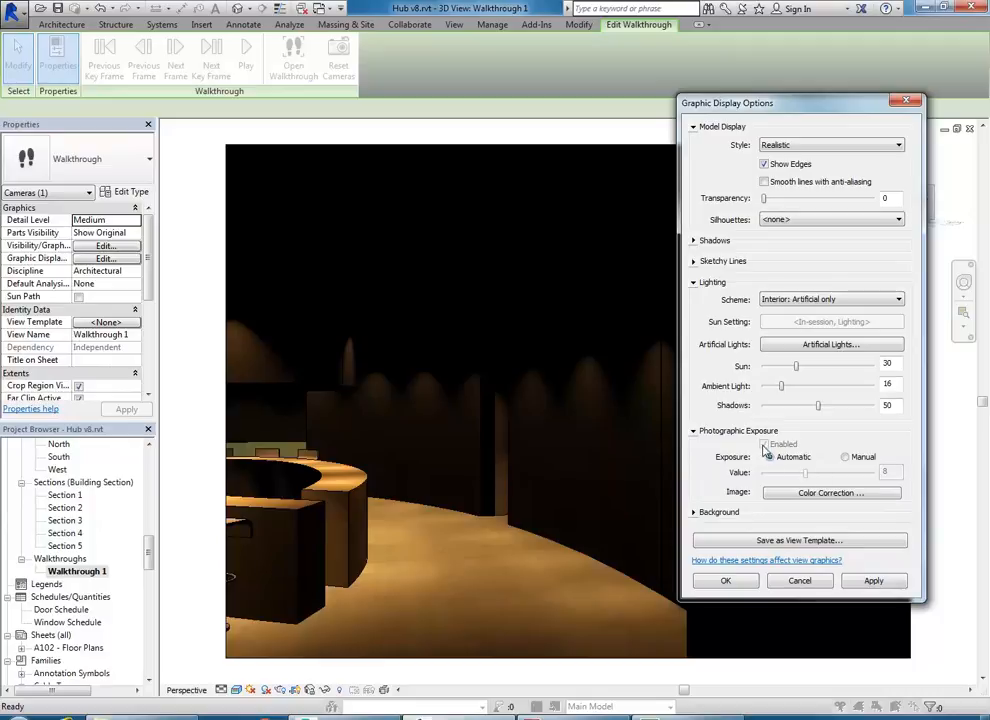
click(845, 457)
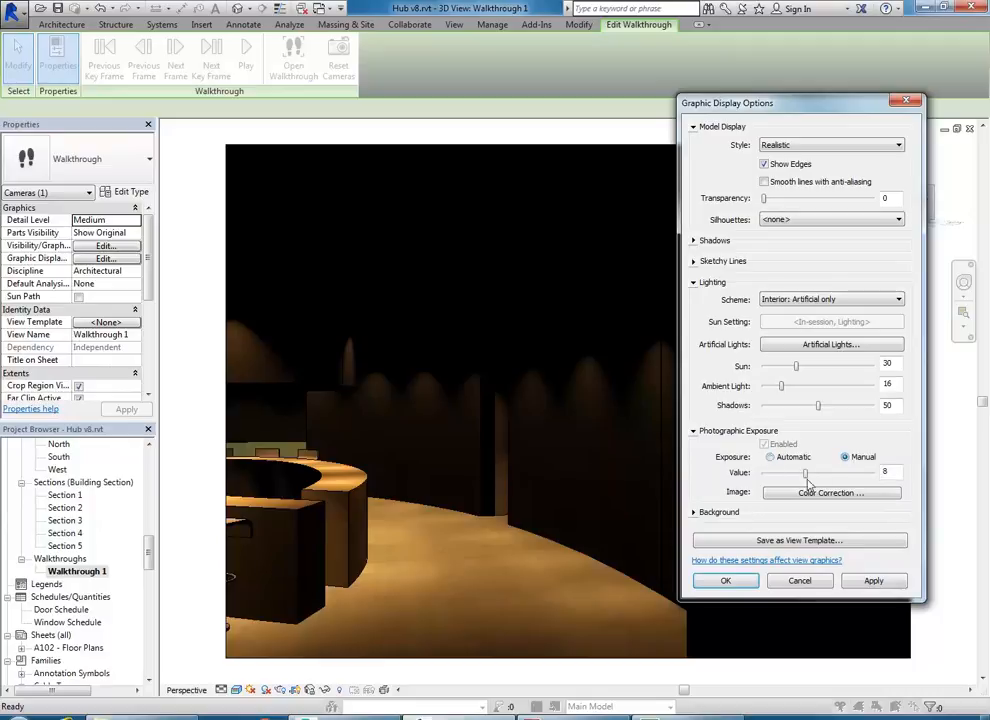
drag(807, 478, 815, 475)
click(874, 580)
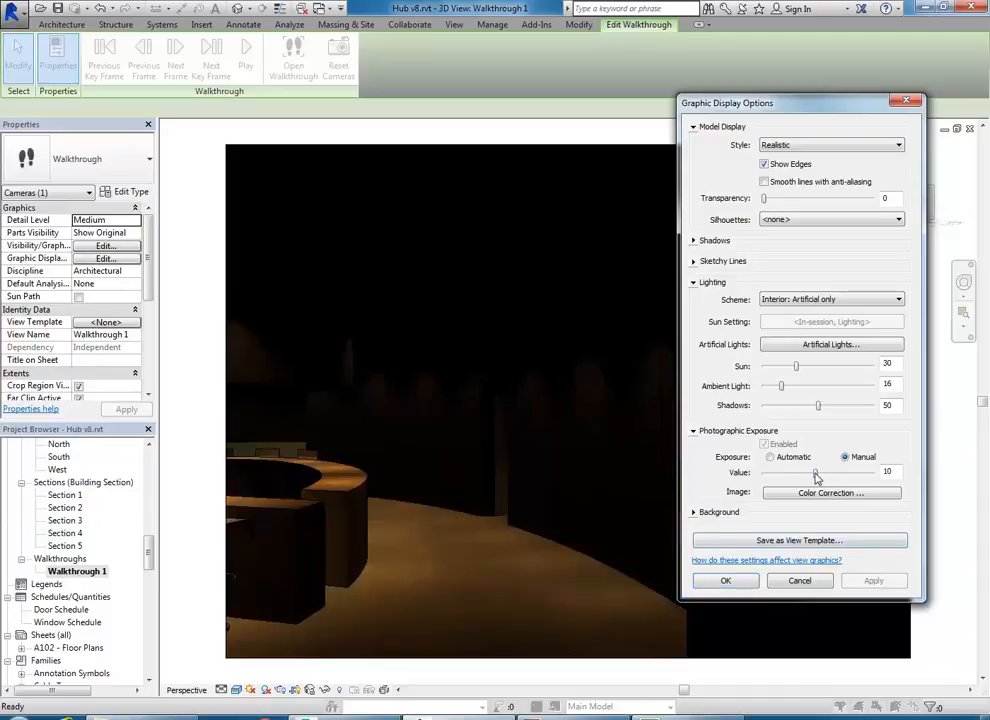
drag(816, 476, 790, 474)
click(872, 580)
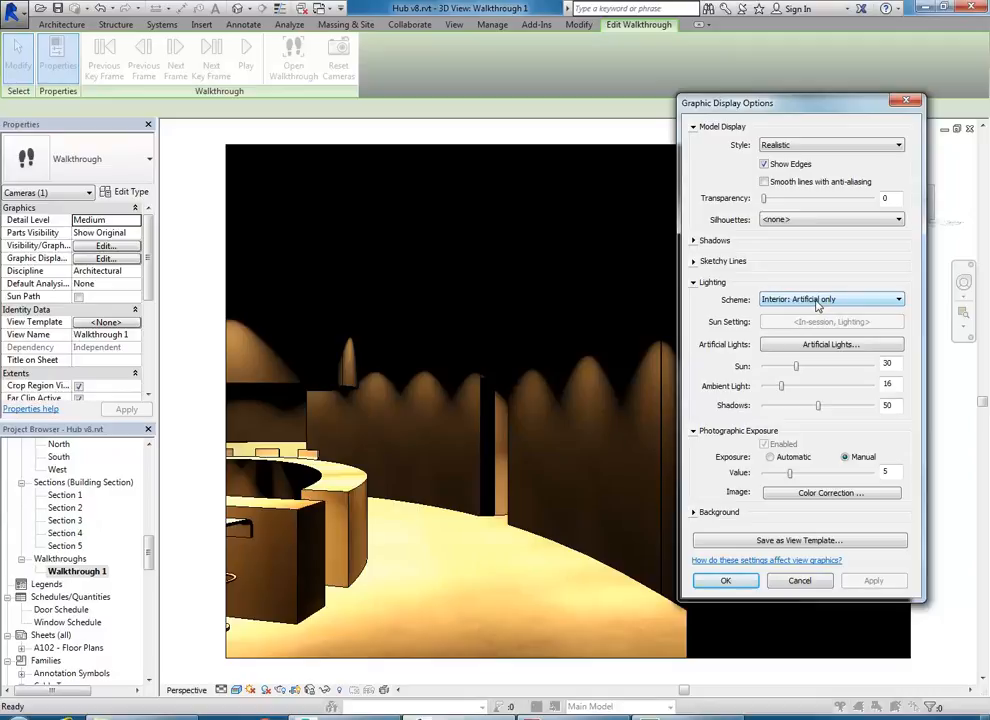
click(878, 583)
- Accept the lighting, then play the walkthrough and stop it to return to frame 1
click(726, 581)
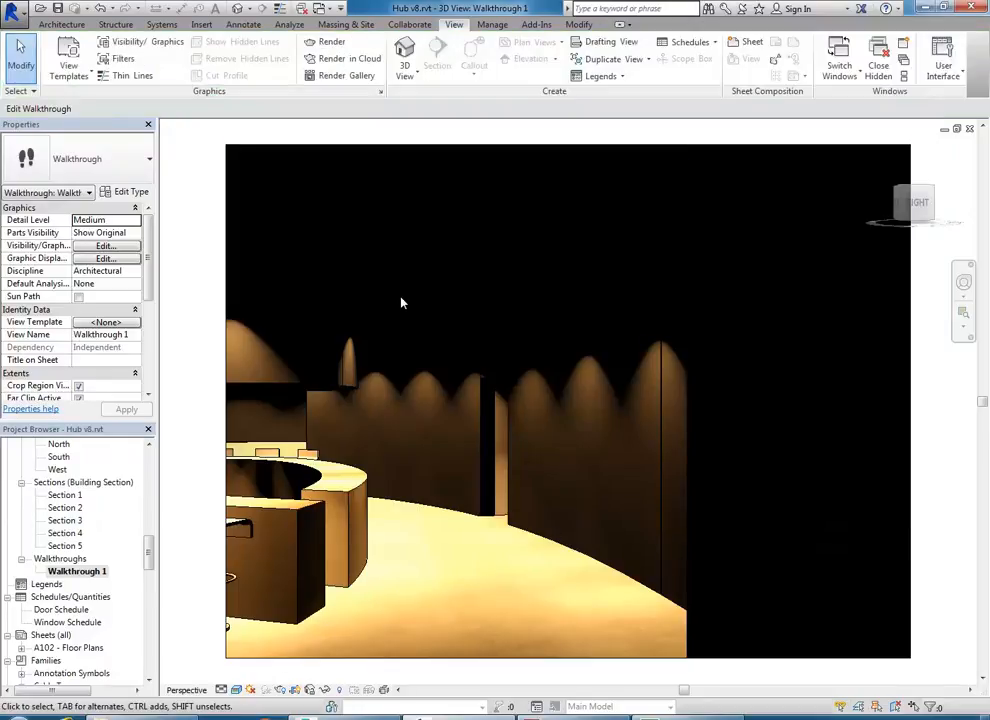
click(405, 150)
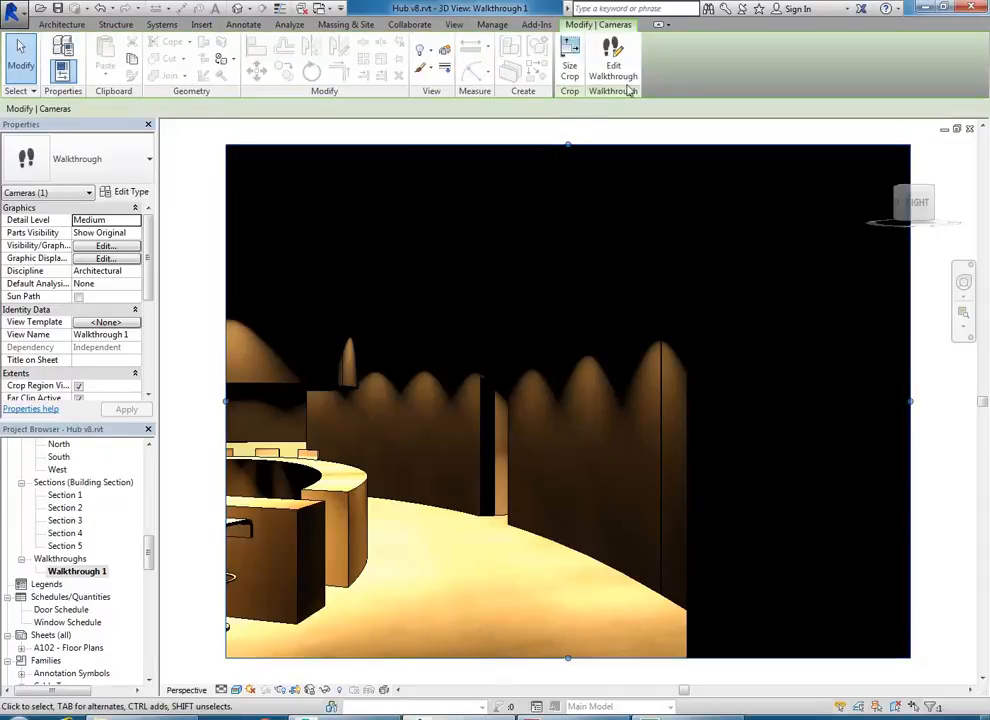
click(612, 48)
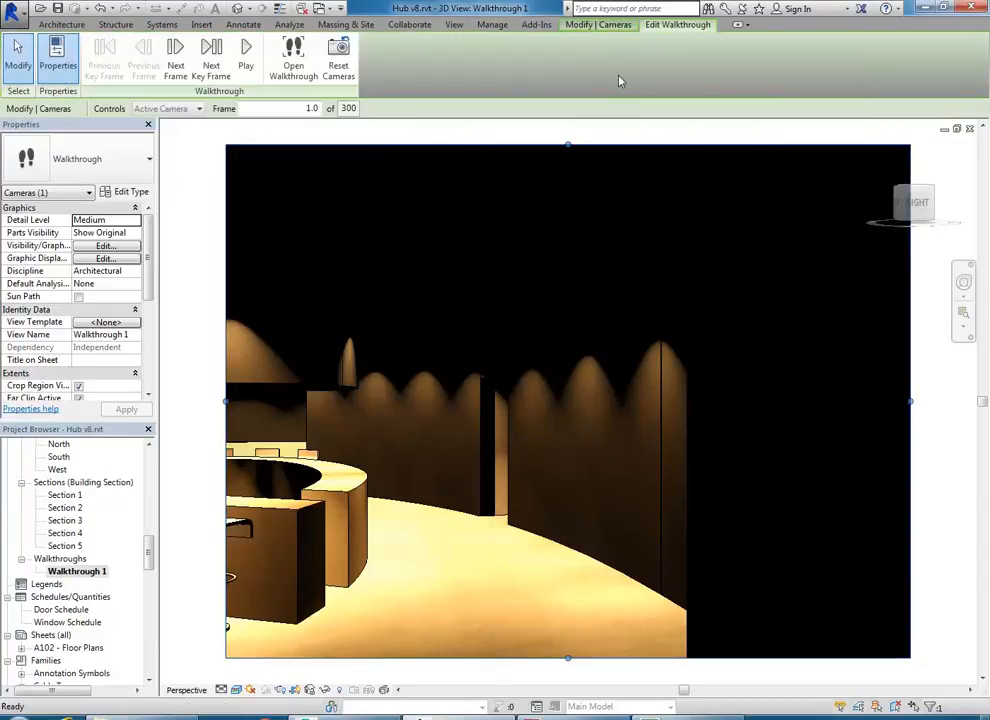
click(246, 55)
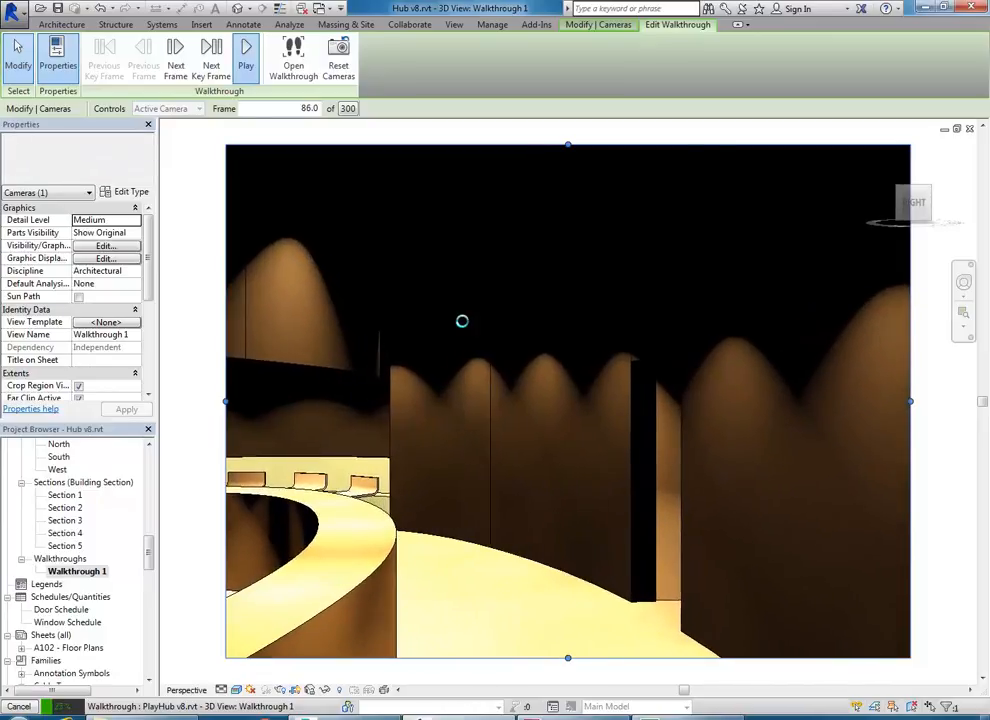
key(Escape)
click(528, 381)
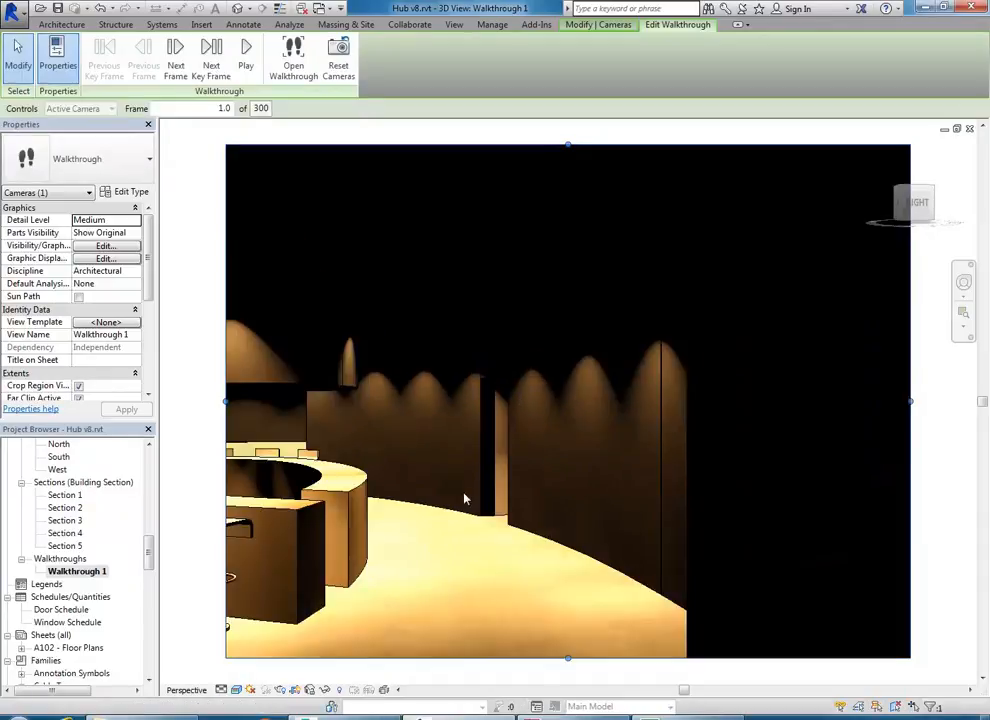
- Set the lighting scheme to Interior: Sun only, disable Photographic Exposure, and apply
click(236, 690)
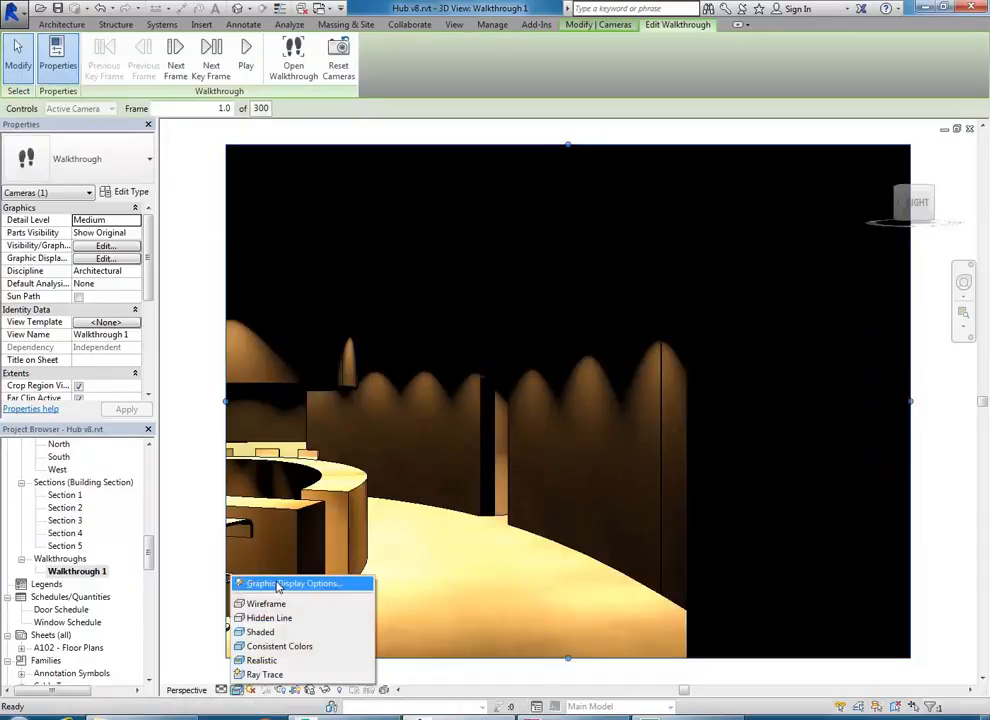
click(285, 583)
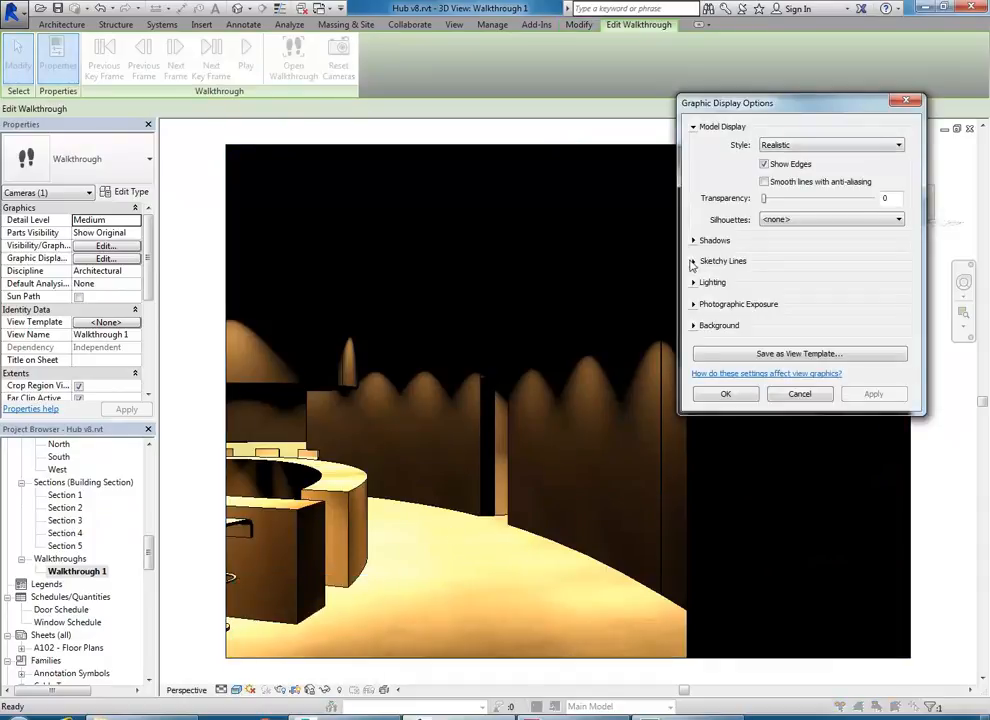
click(693, 283)
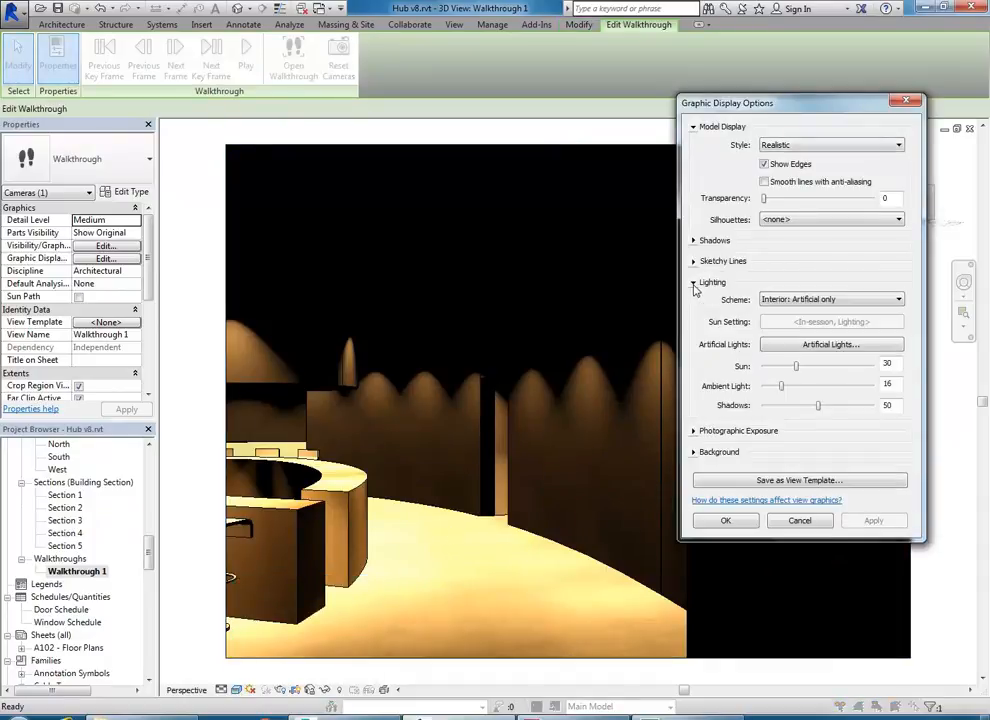
click(803, 300)
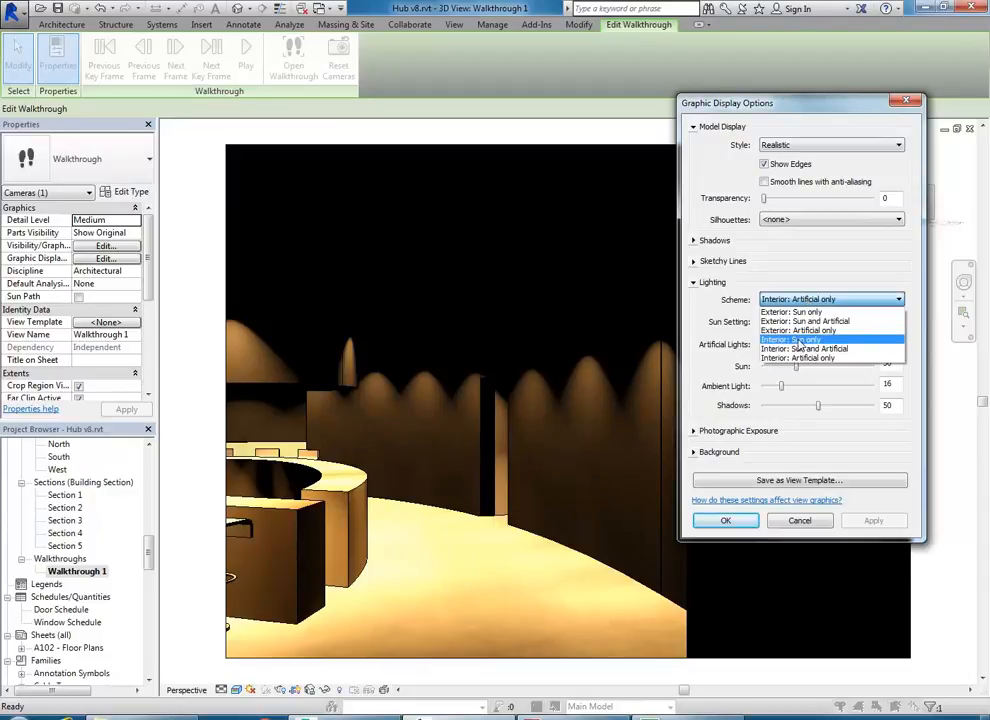
click(799, 341)
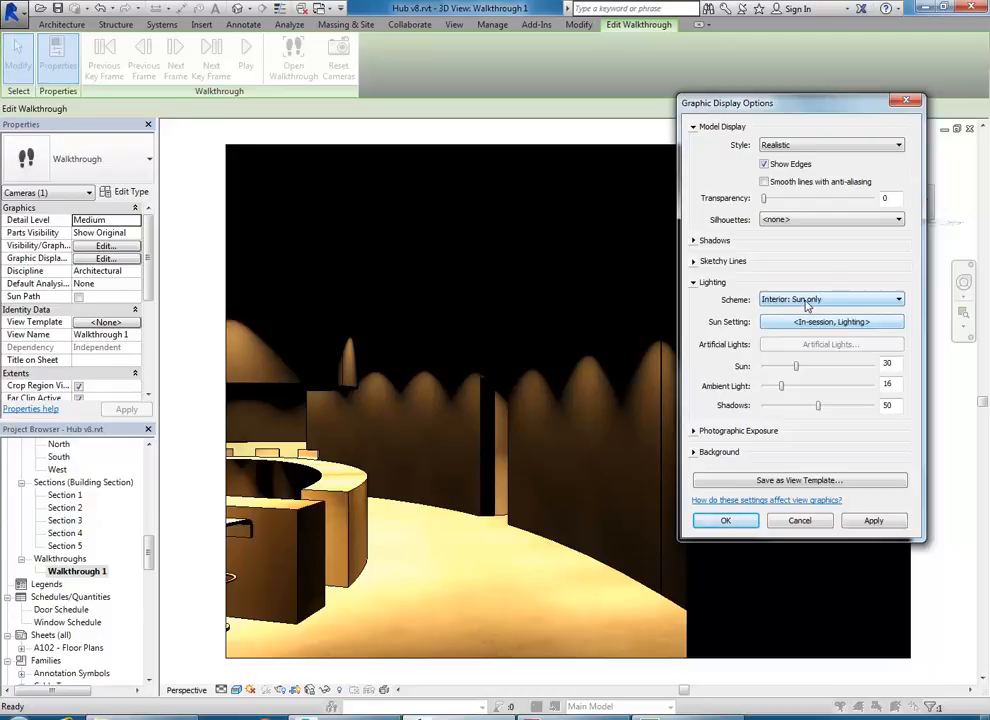
click(693, 431)
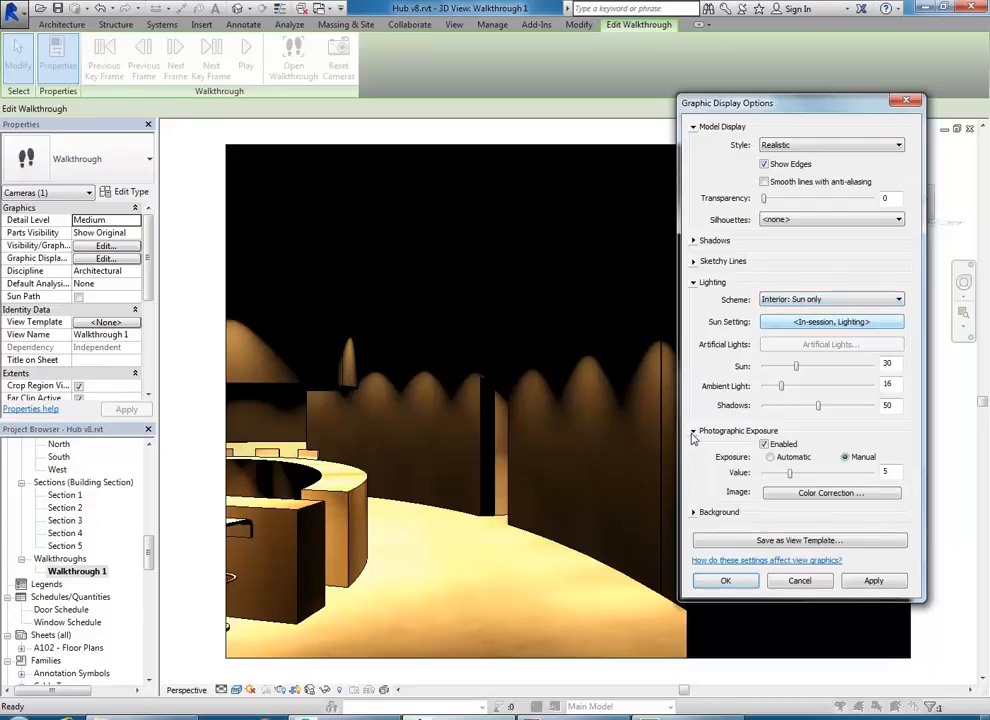
click(765, 445)
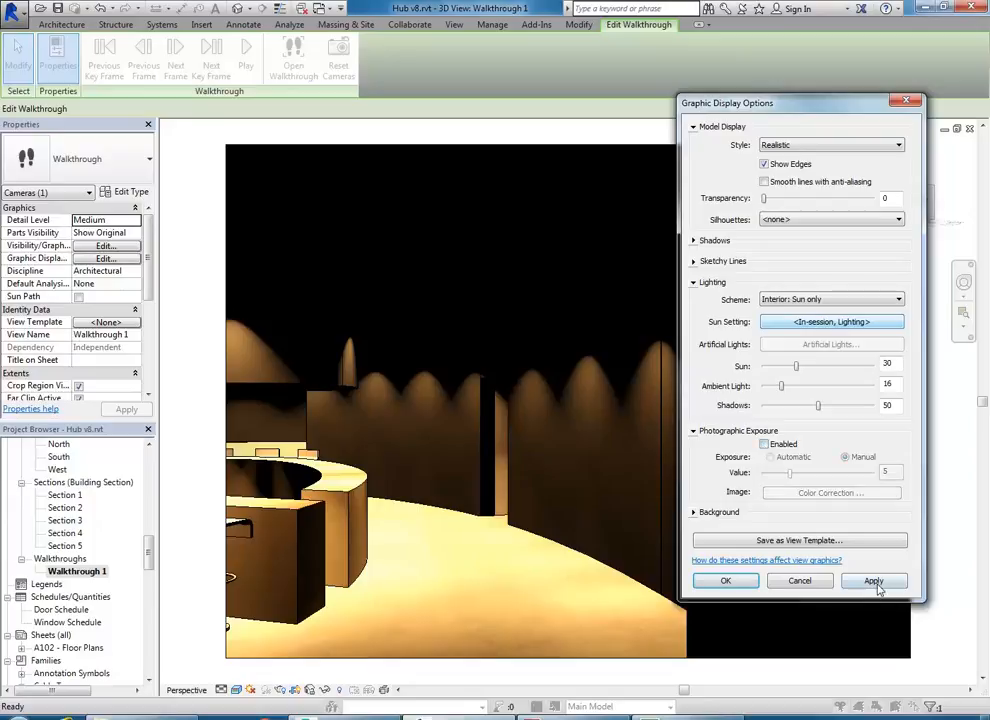
click(875, 582)
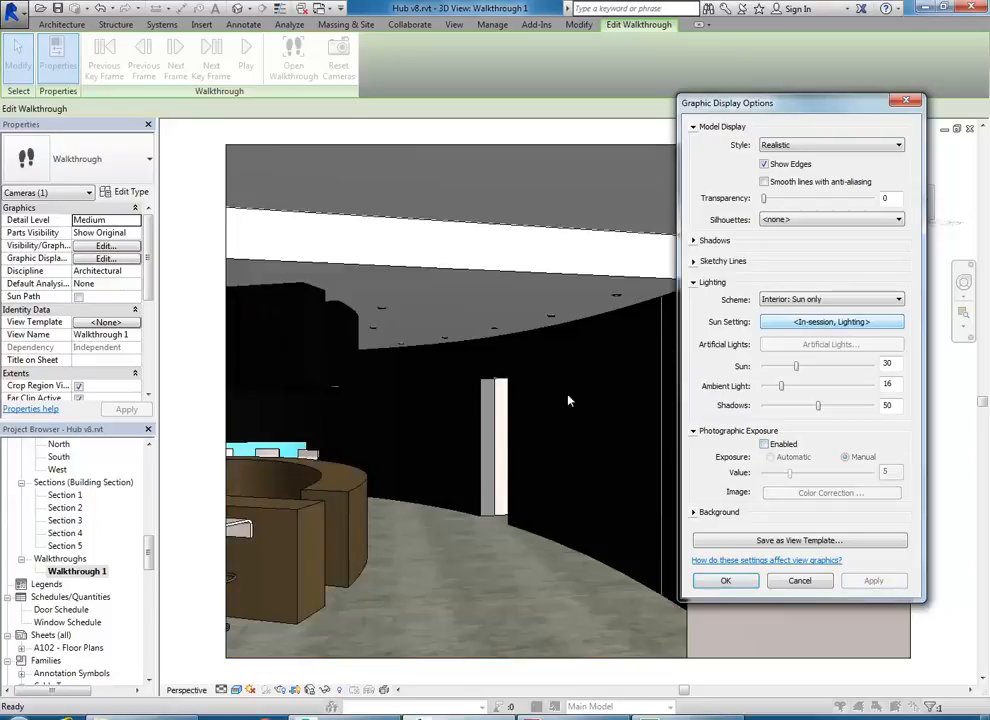
click(737, 582)
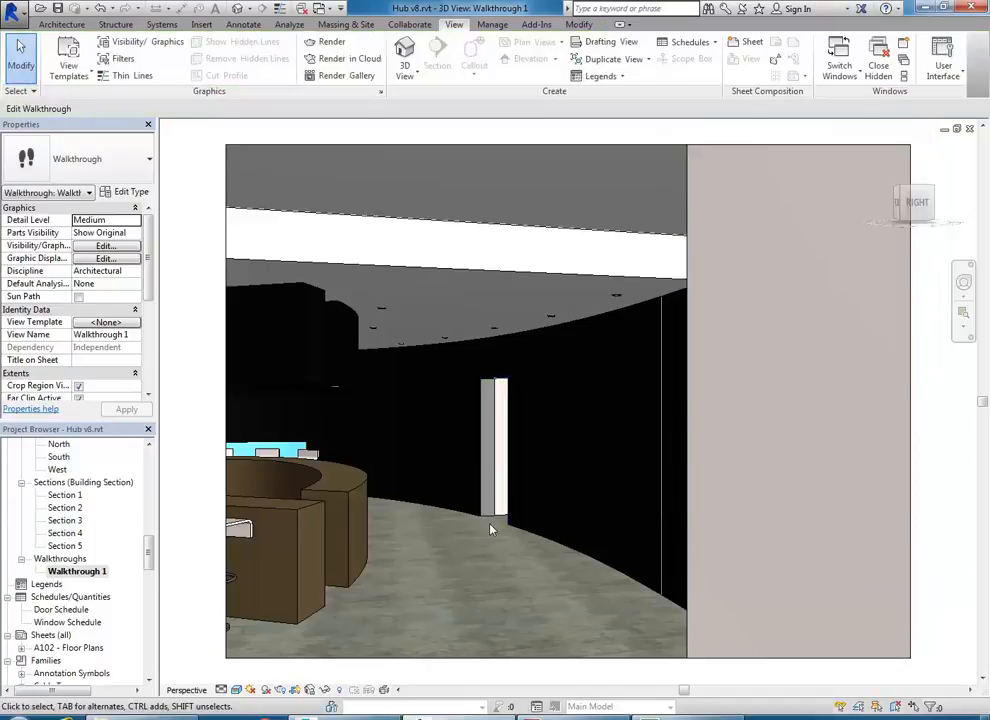
- Play Walkthrough 1 from its camera, then stop the playback partway, at frame 134
click(295, 147)
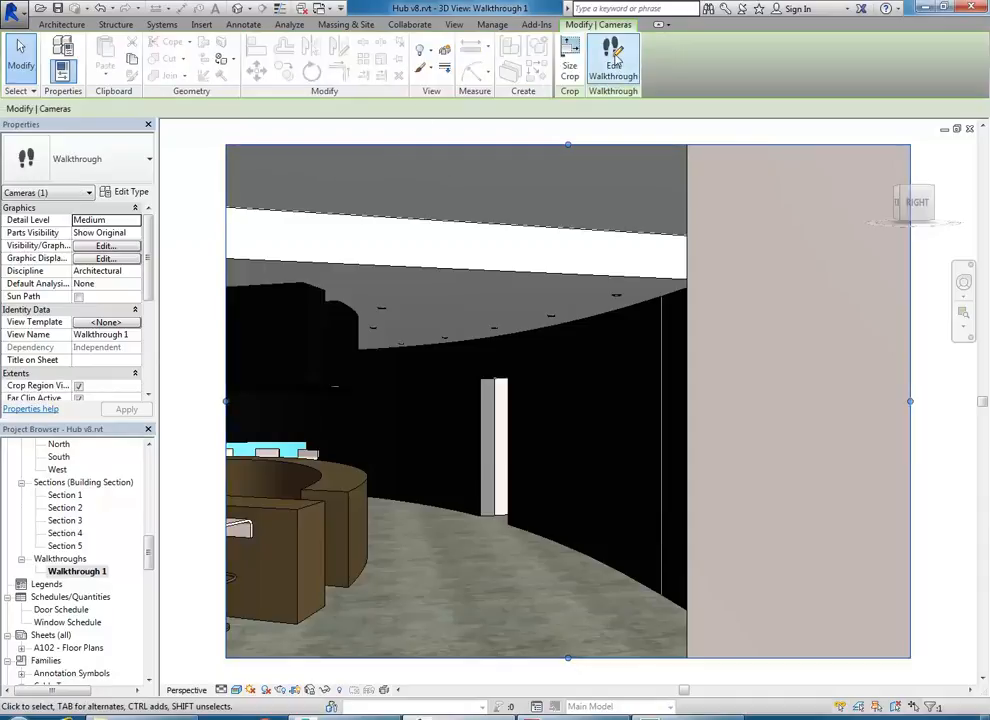
click(614, 62)
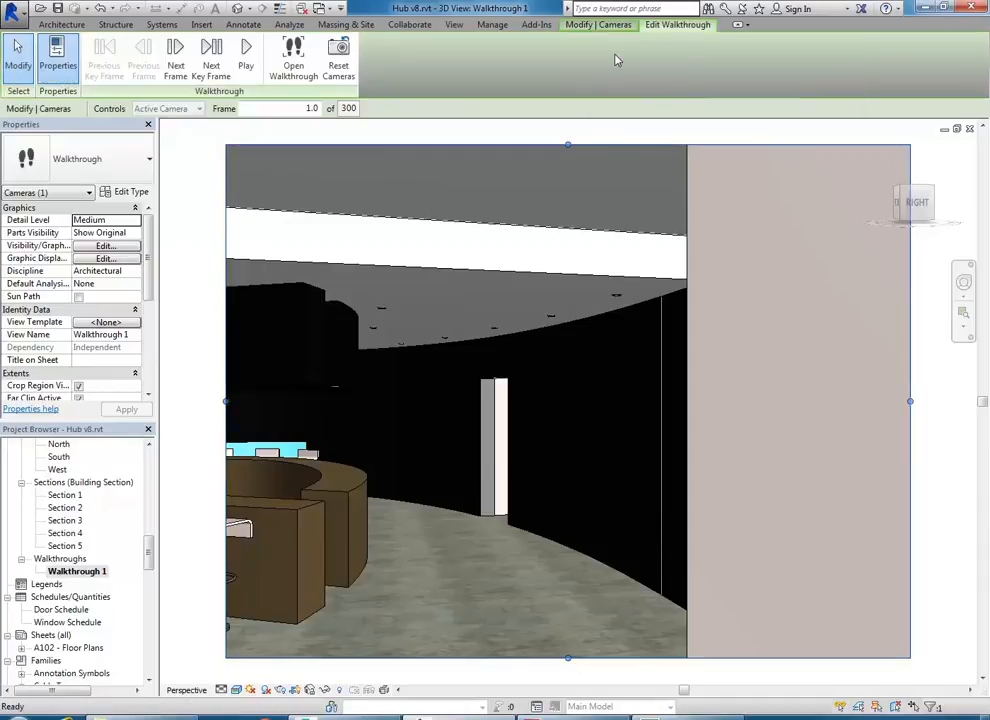
click(246, 52)
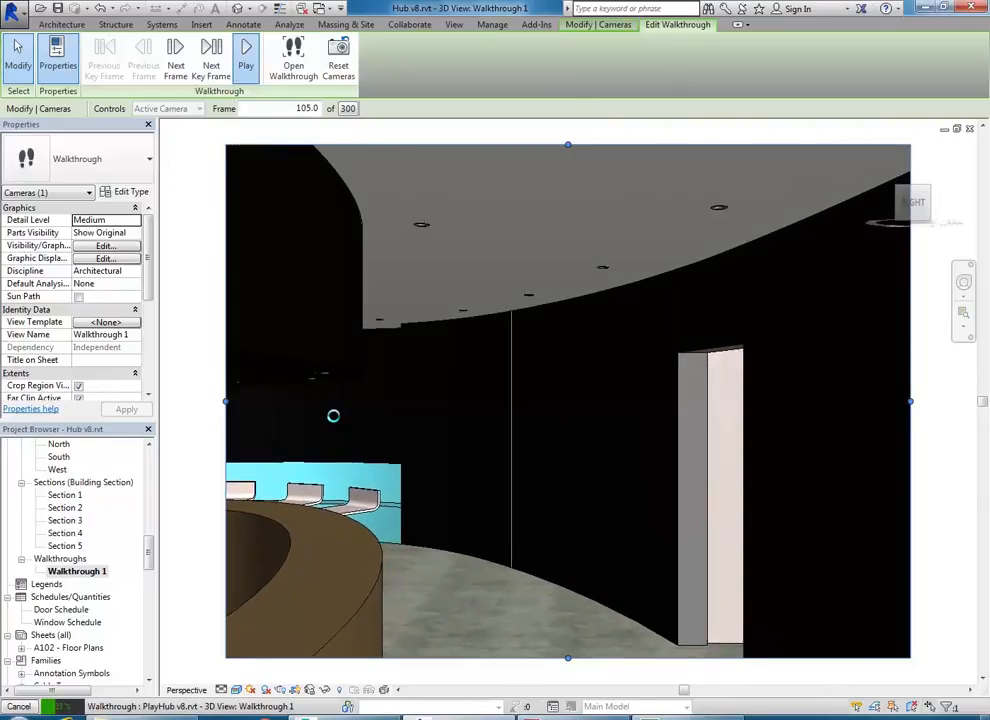
key(Escape)
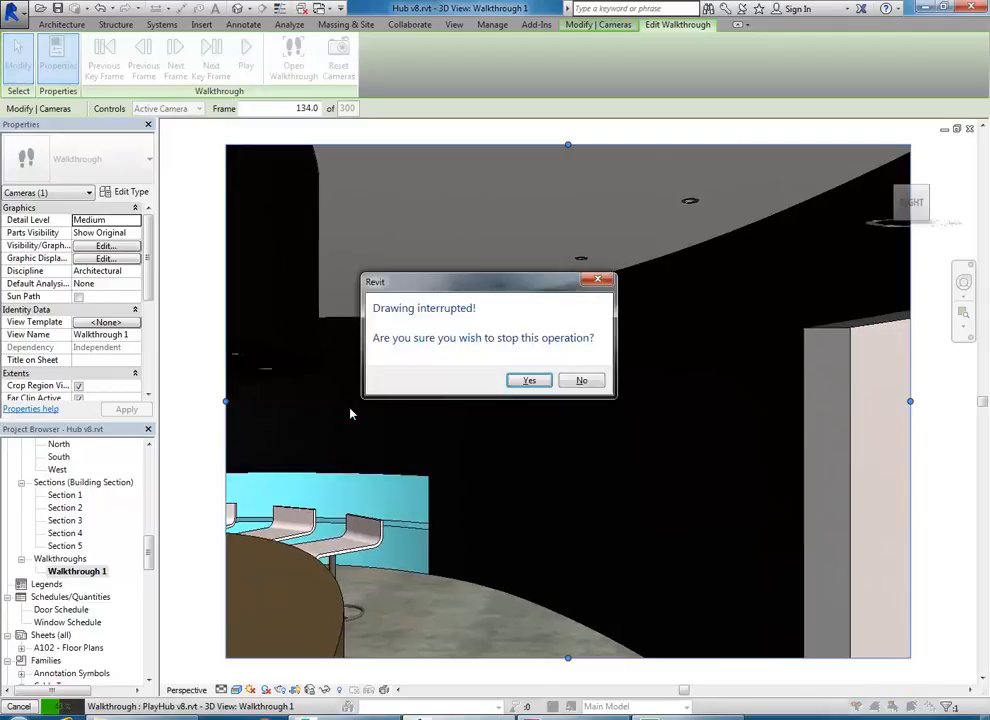
click(528, 382)
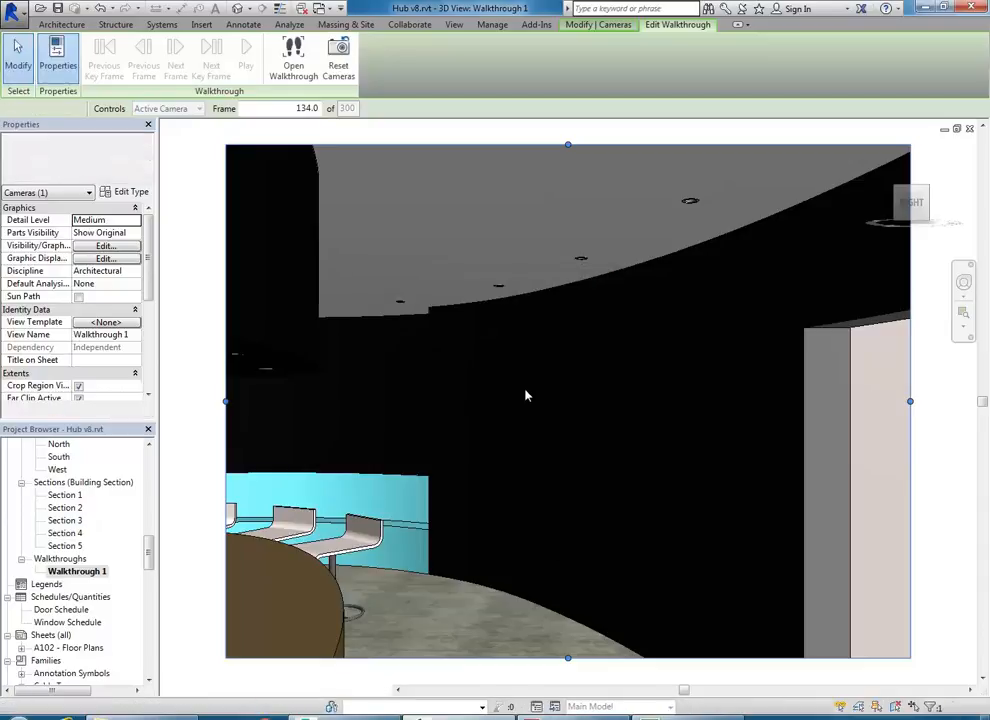
drag(149, 558, 153, 483)
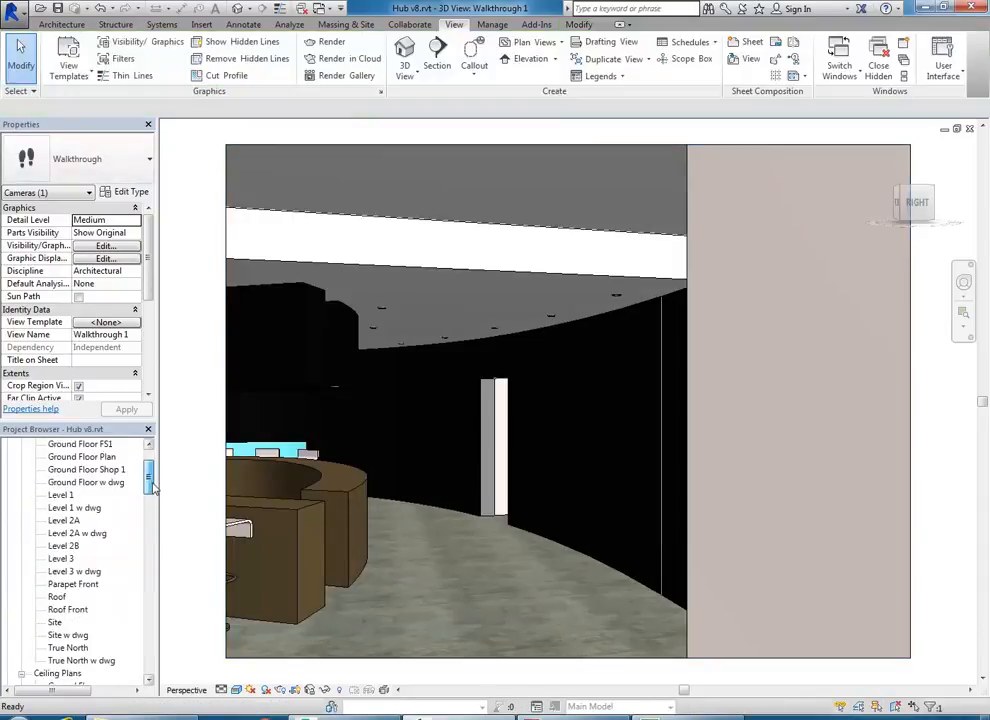
- Open the Level 1 plan and show Walkthrough 1's camera path with its key frames
double_click(61, 495)
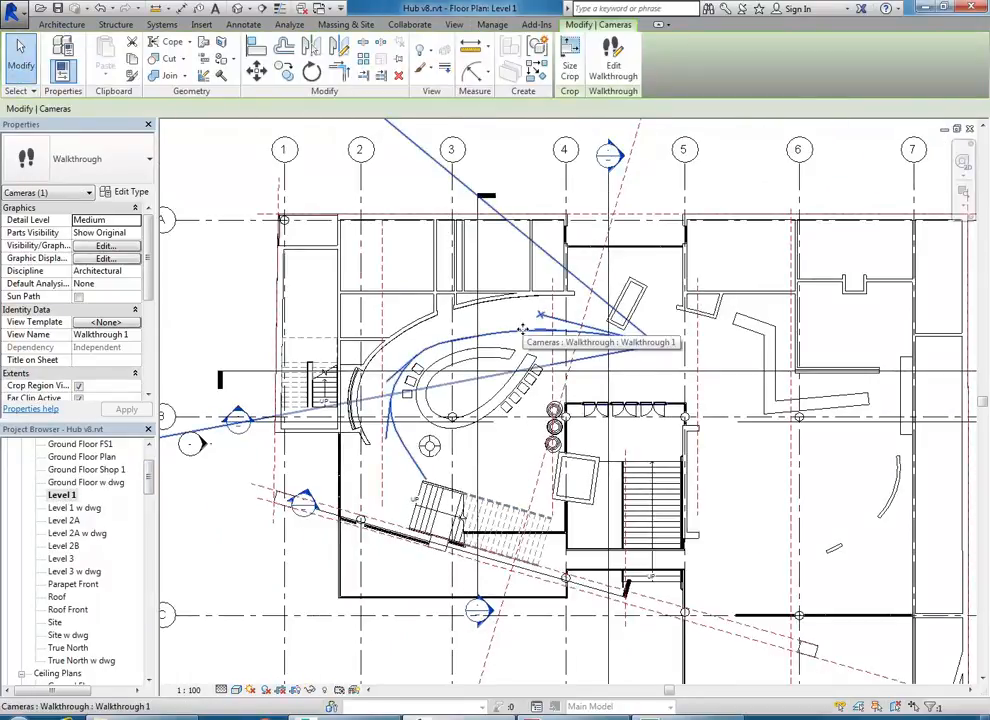
click(535, 158)
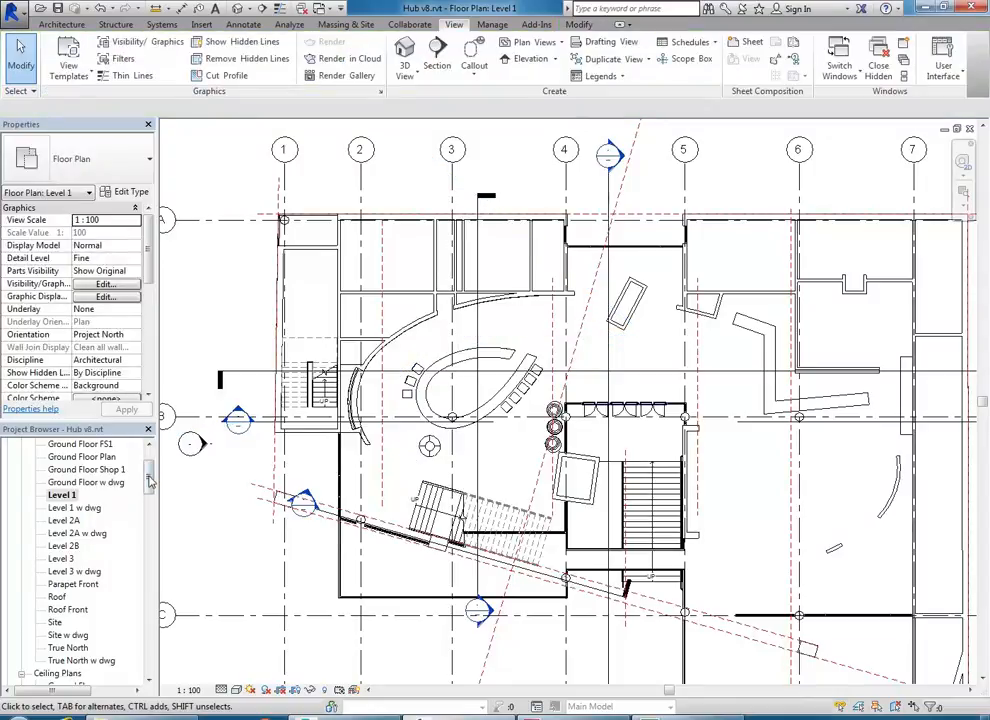
drag(150, 478, 148, 550)
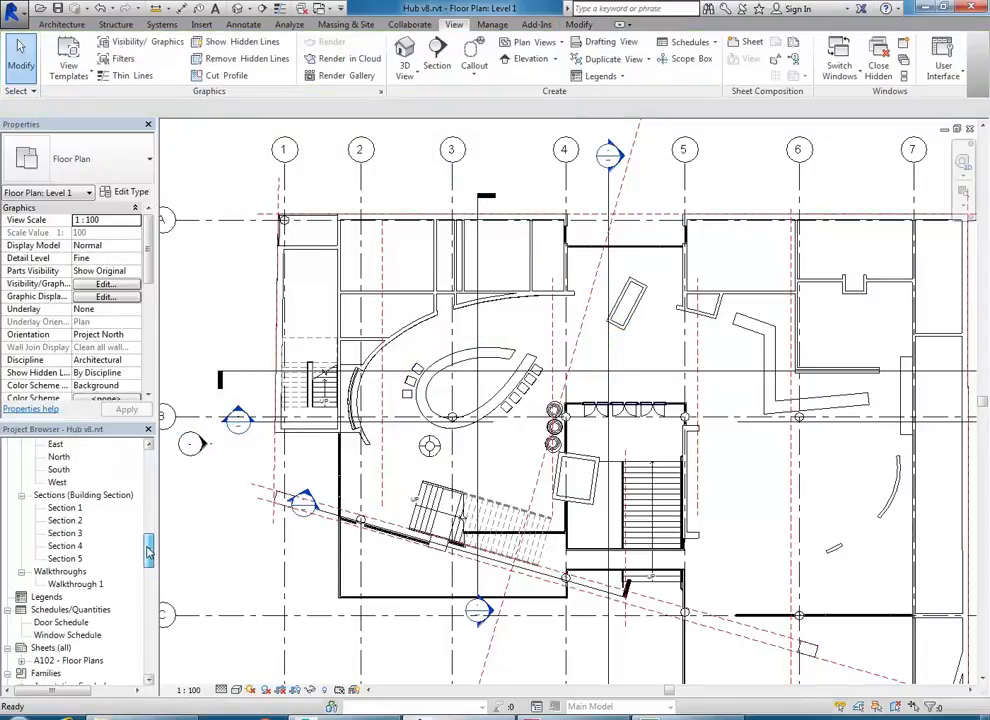
click(74, 584)
right_click(72, 590)
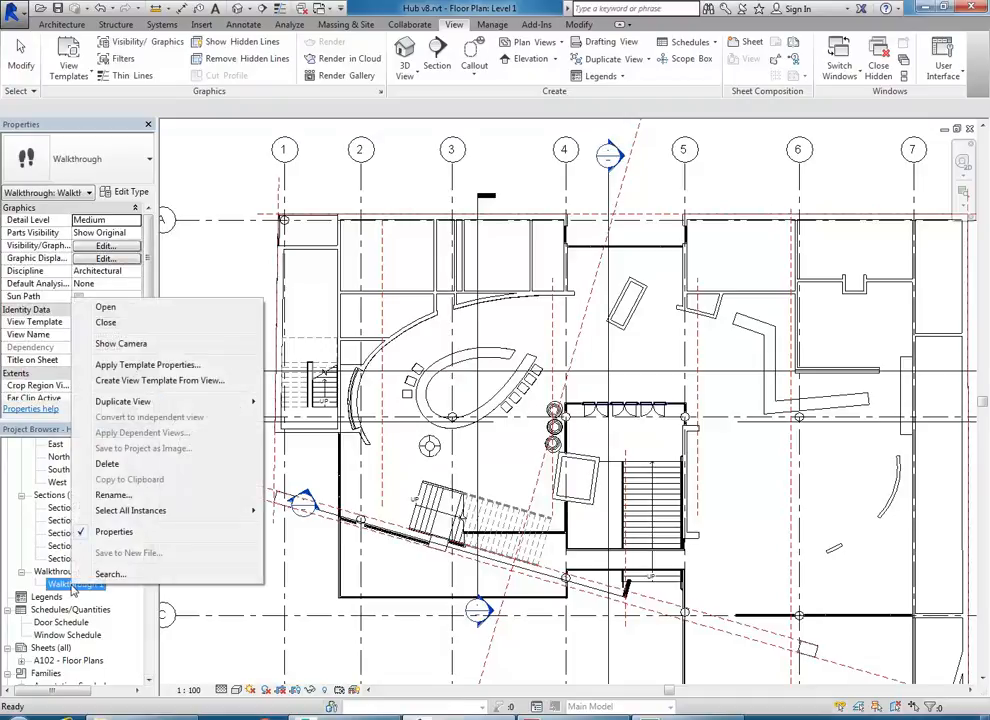
click(118, 344)
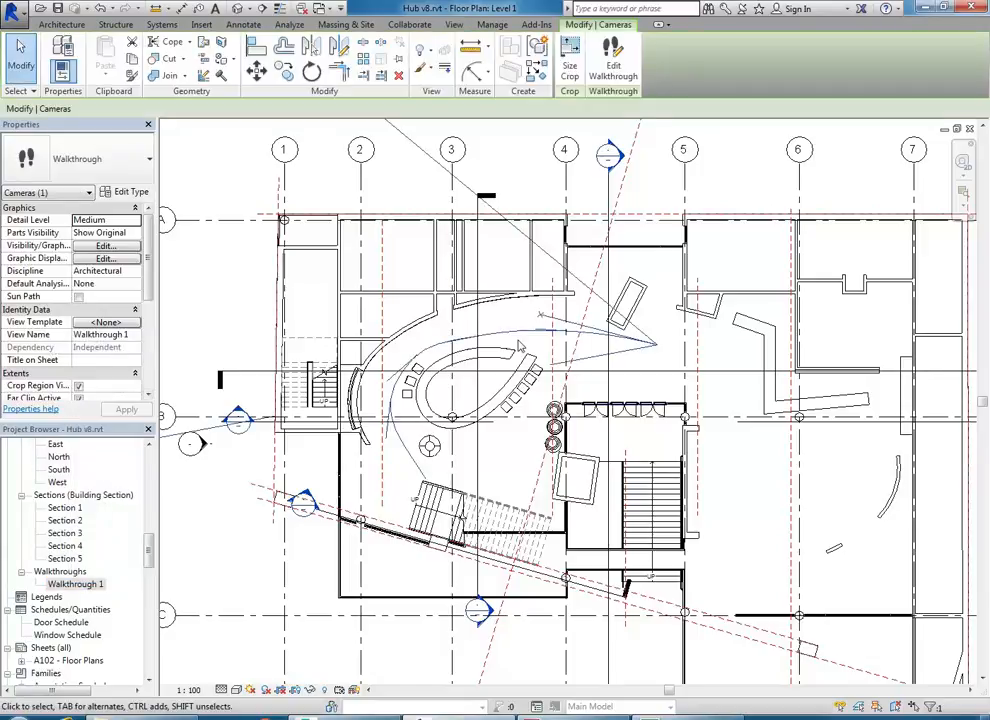
scroll(466, 327, up, 3)
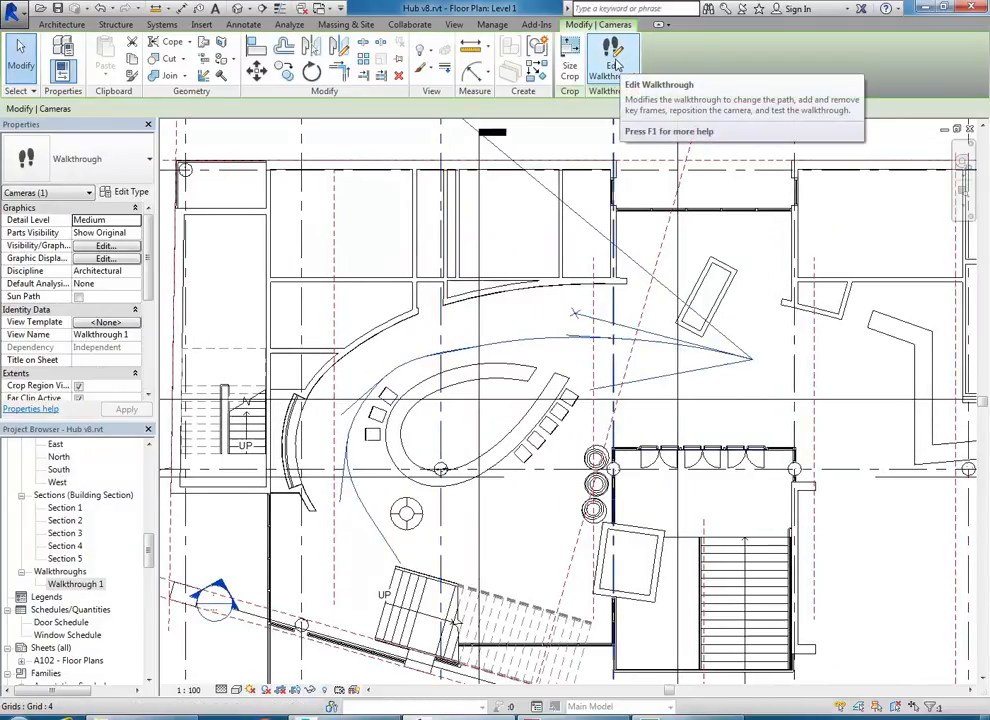
- Play the walkthrough on the Level 1 plan, then stop it at frame 146
click(614, 62)
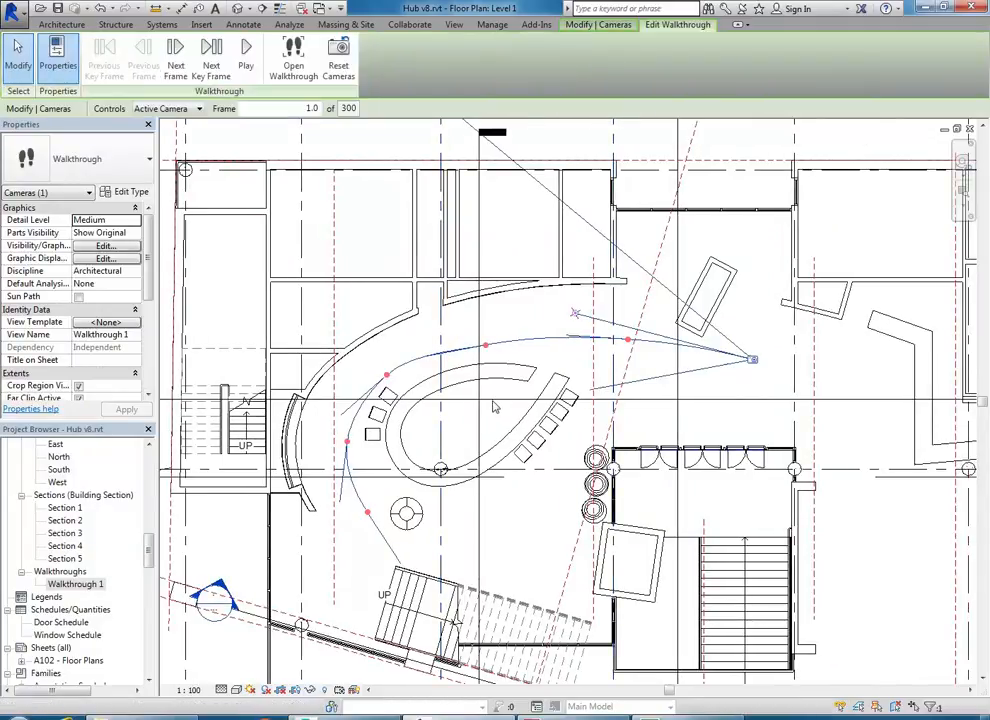
click(246, 55)
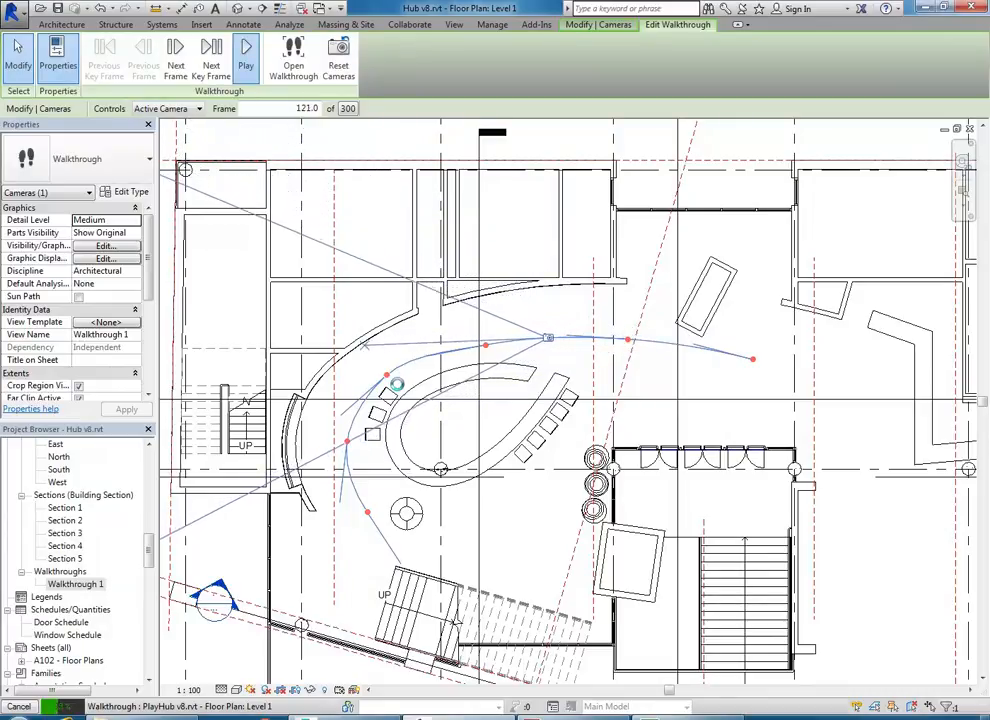
key(Escape)
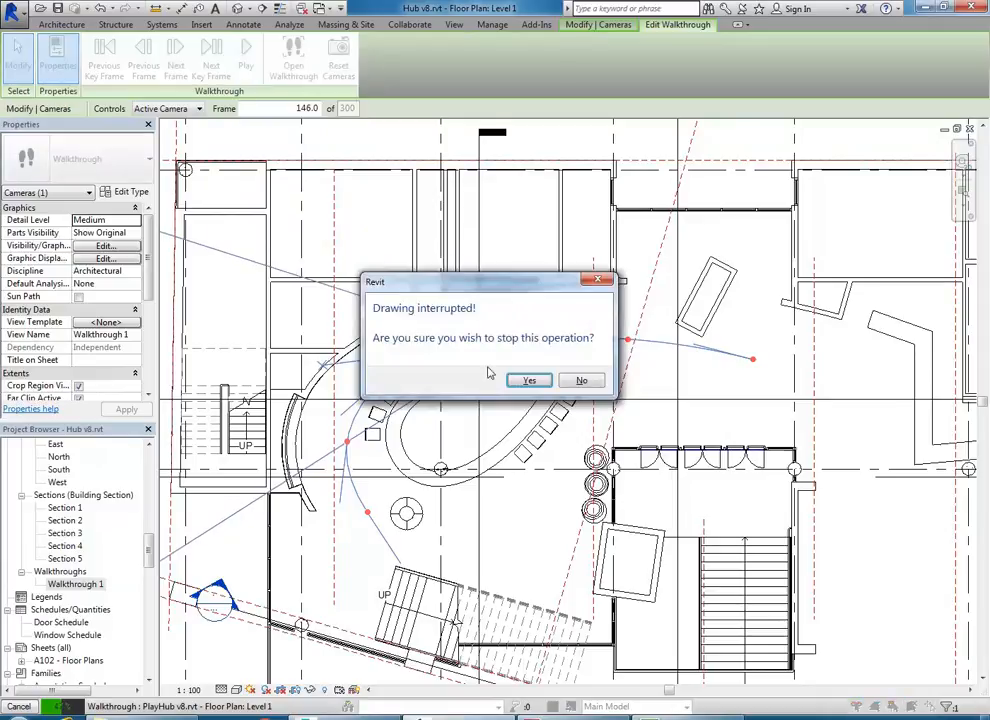
click(530, 383)
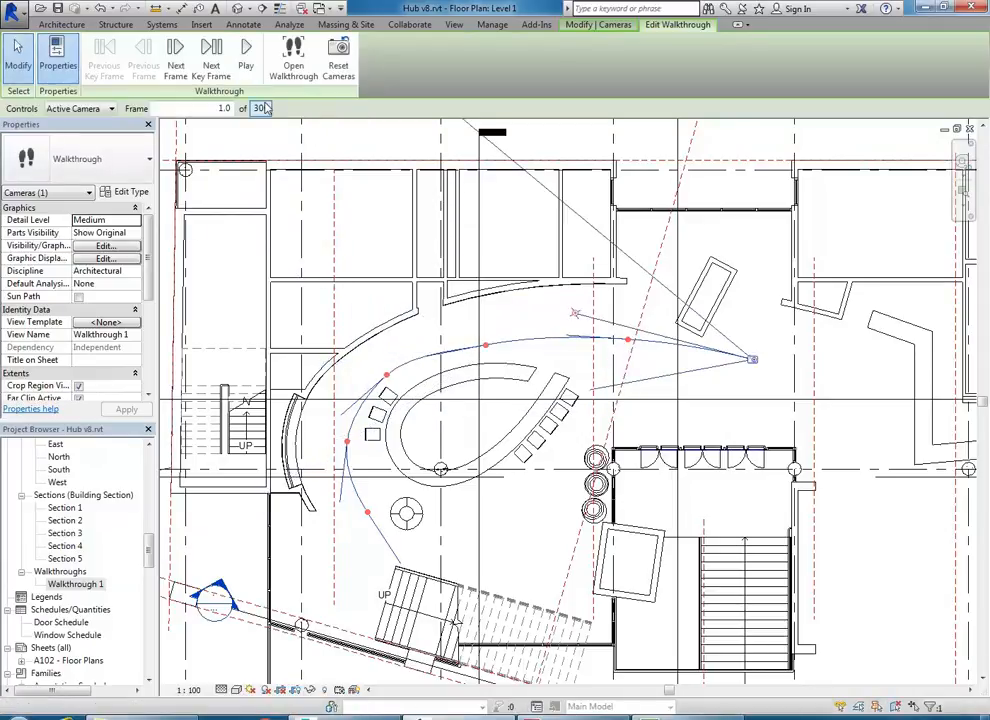
- Set the walkthrough Controls to Path on the Level 1 plan
scroll(480, 366, up, 3)
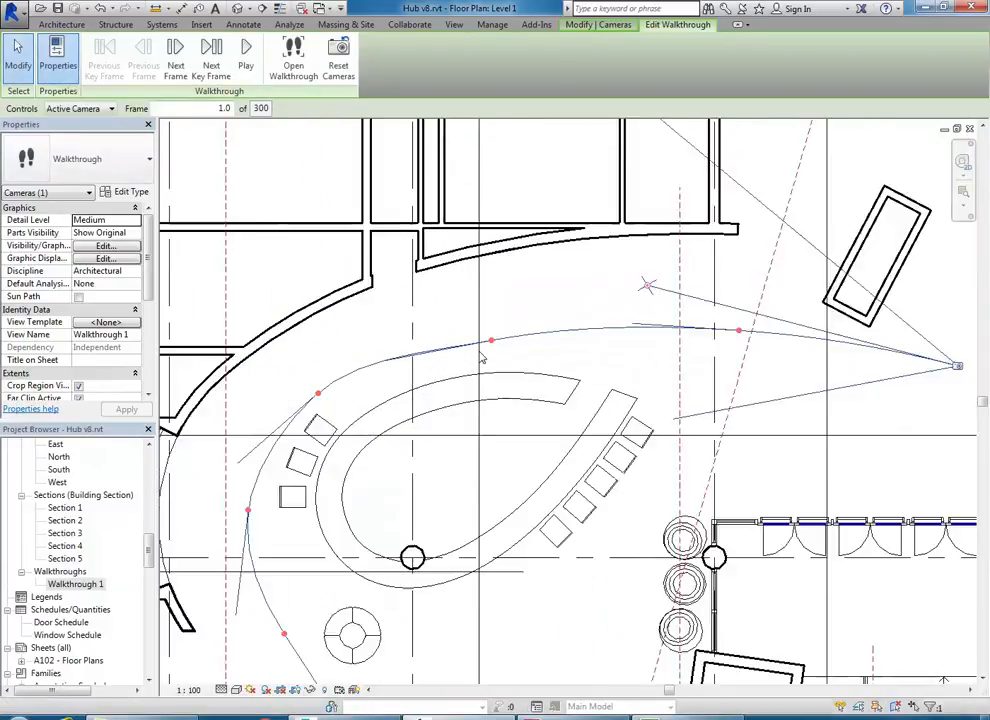
scroll(449, 322, down, 2)
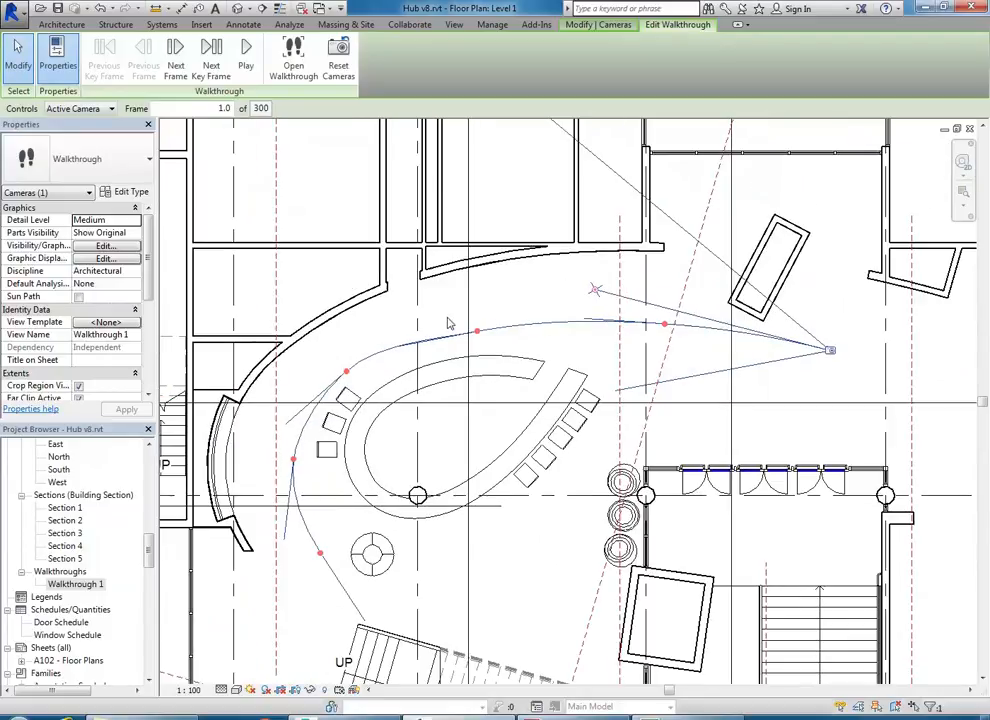
middle_drag(464, 303, 448, 302)
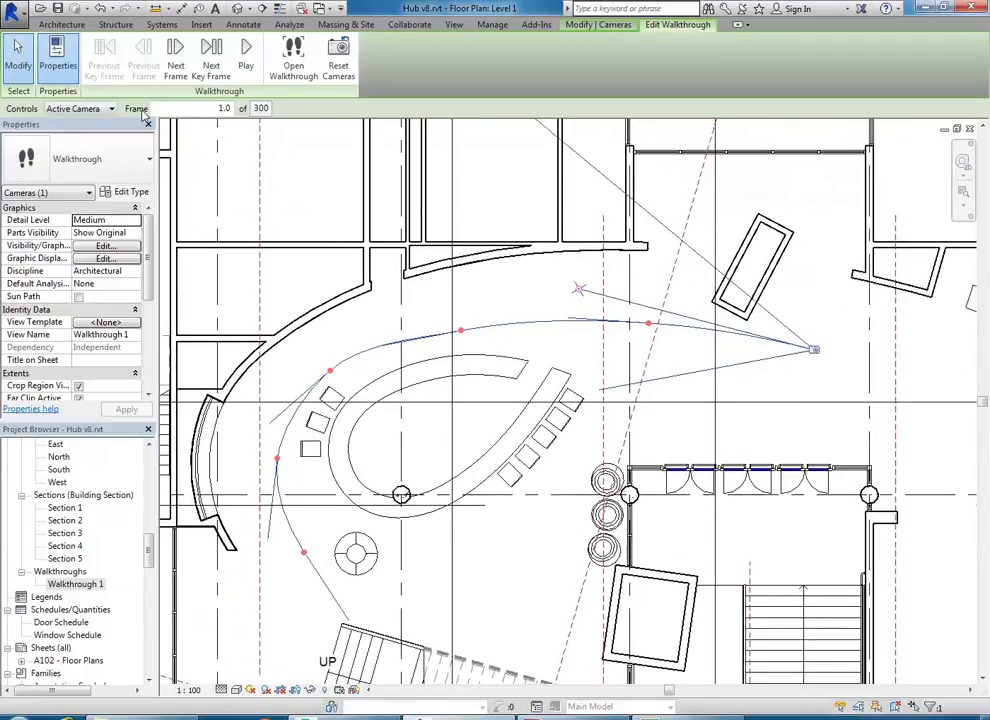
click(72, 109)
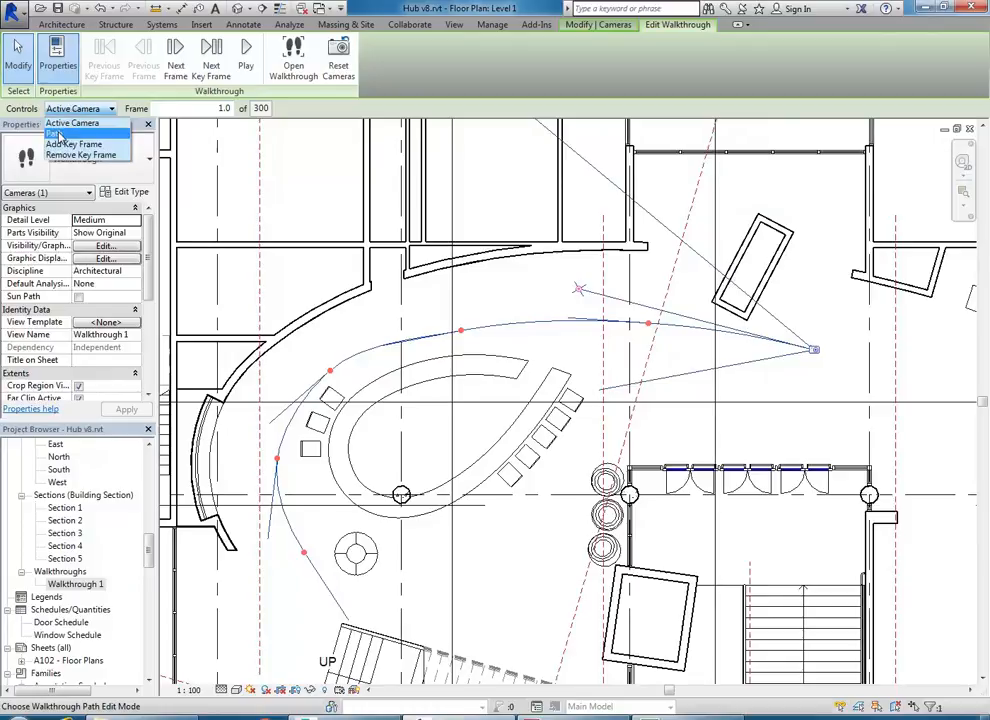
click(60, 134)
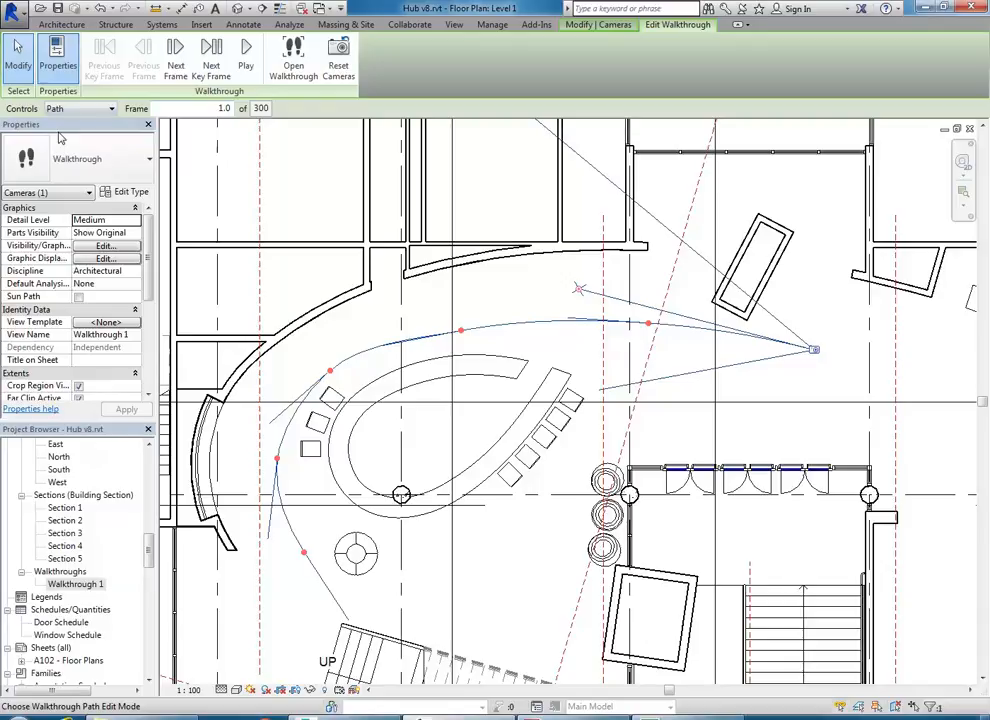
scroll(462, 330, up, 1)
middle_drag(461, 330, 464, 333)
scroll(464, 333, up, 2)
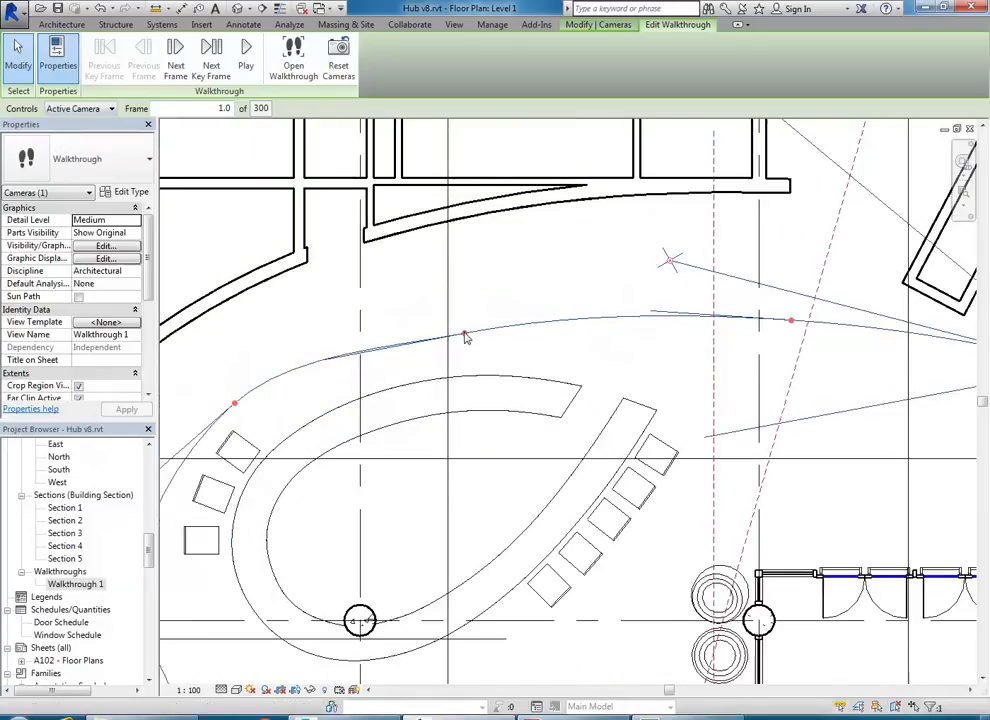
click(464, 333)
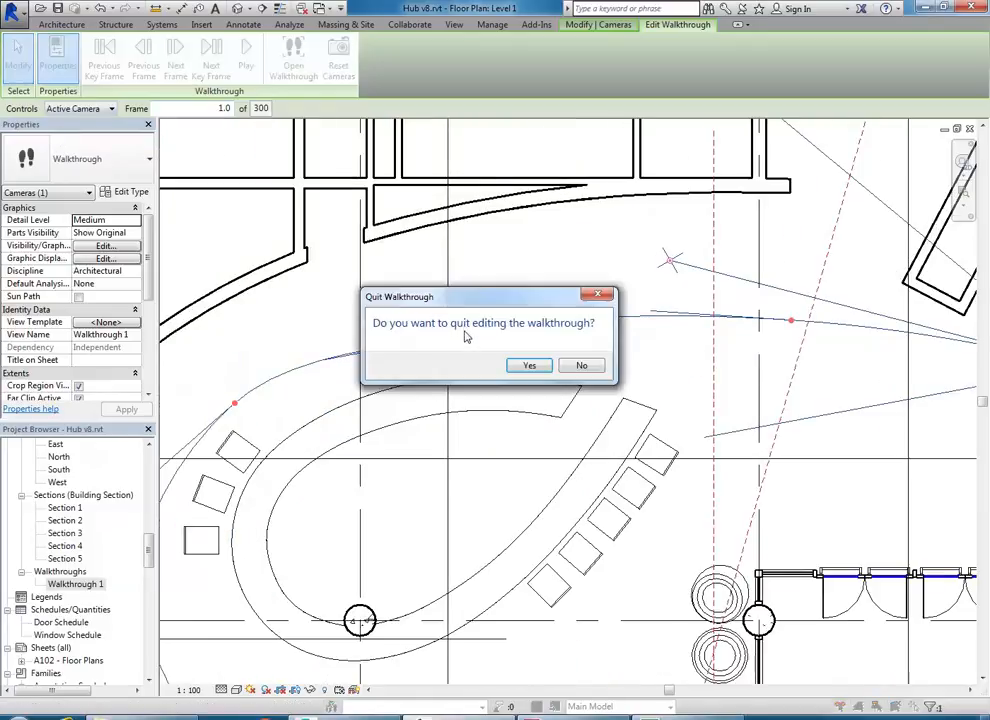
click(582, 366)
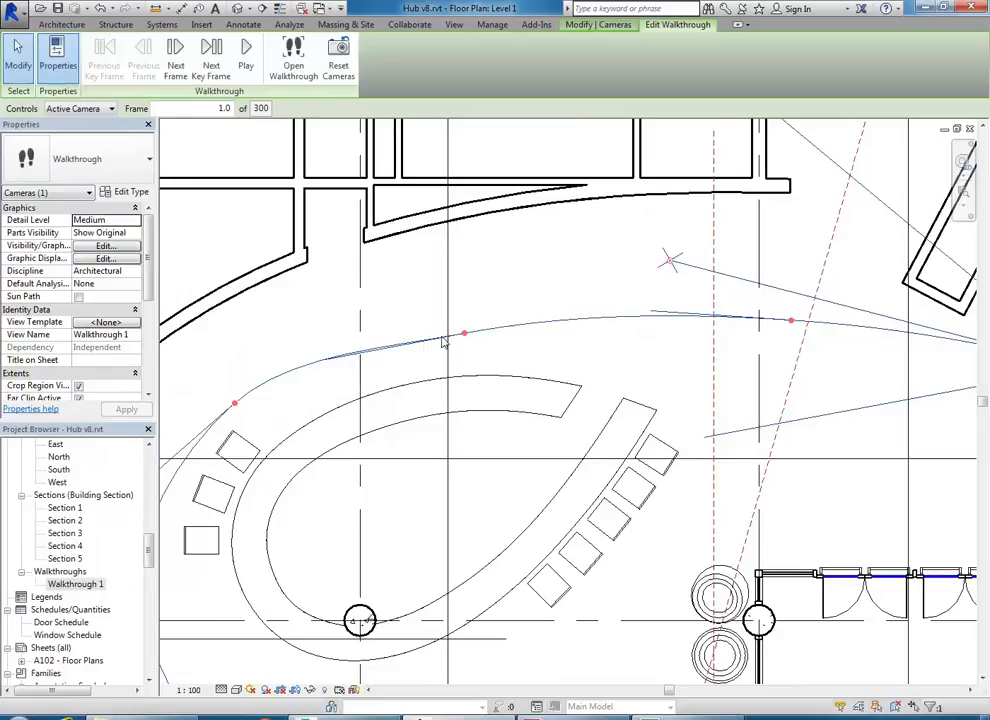
click(80, 108)
click(60, 135)
- Drag four path key frames around the curved counter, including the one at its left end
mouse_move(465, 335)
mouse_down()
mouse_move(463, 326)
mouse_move(475, 334)
mouse_move(458, 328)
mouse_up()
drag(790, 321, 790, 319)
drag(453, 325, 451, 334)
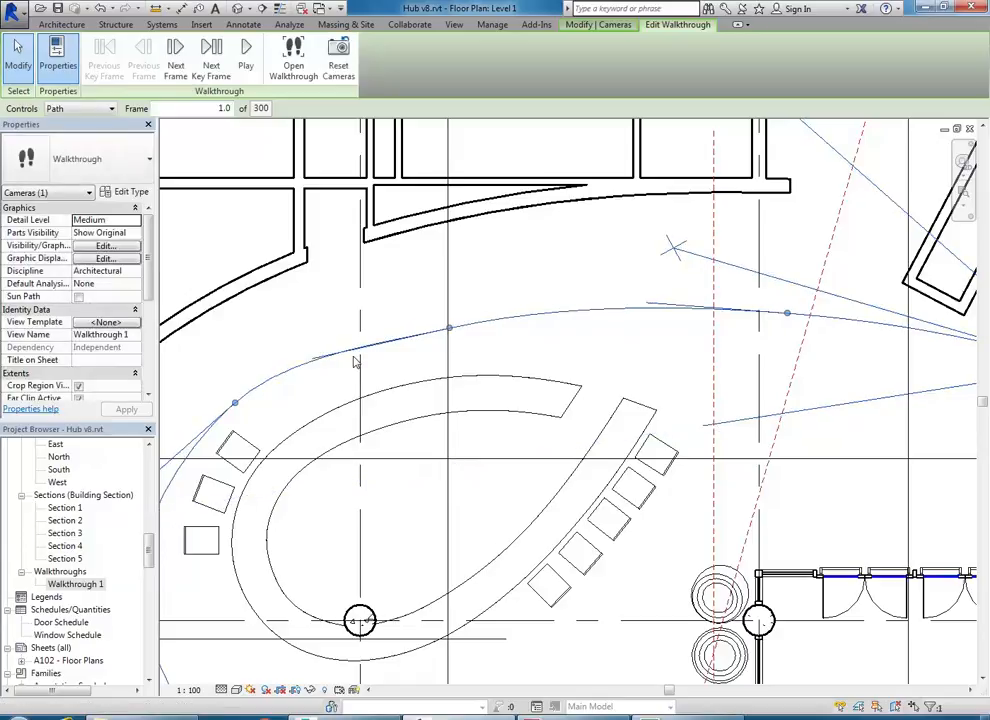
scroll(447, 322, down, 2)
mouse_move(287, 384)
mouse_down()
mouse_move(273, 399)
mouse_move(285, 384)
mouse_up()
scroll(370, 328, down, 2)
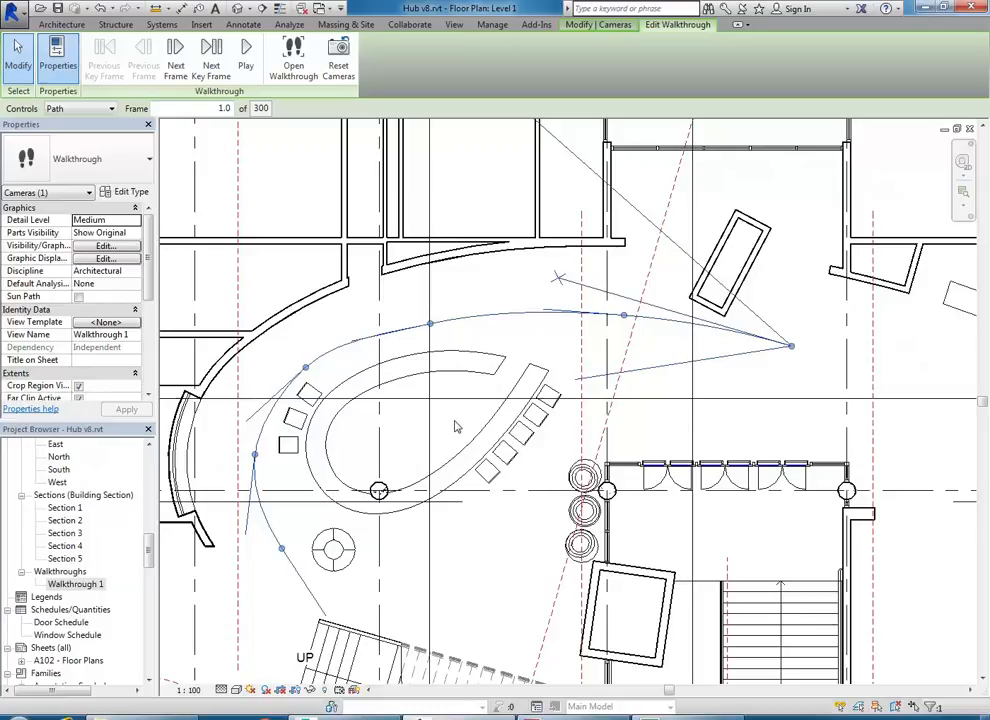
- Switch Controls to Active Camera and drag the frame-1 target point lower, back along the path
click(78, 108)
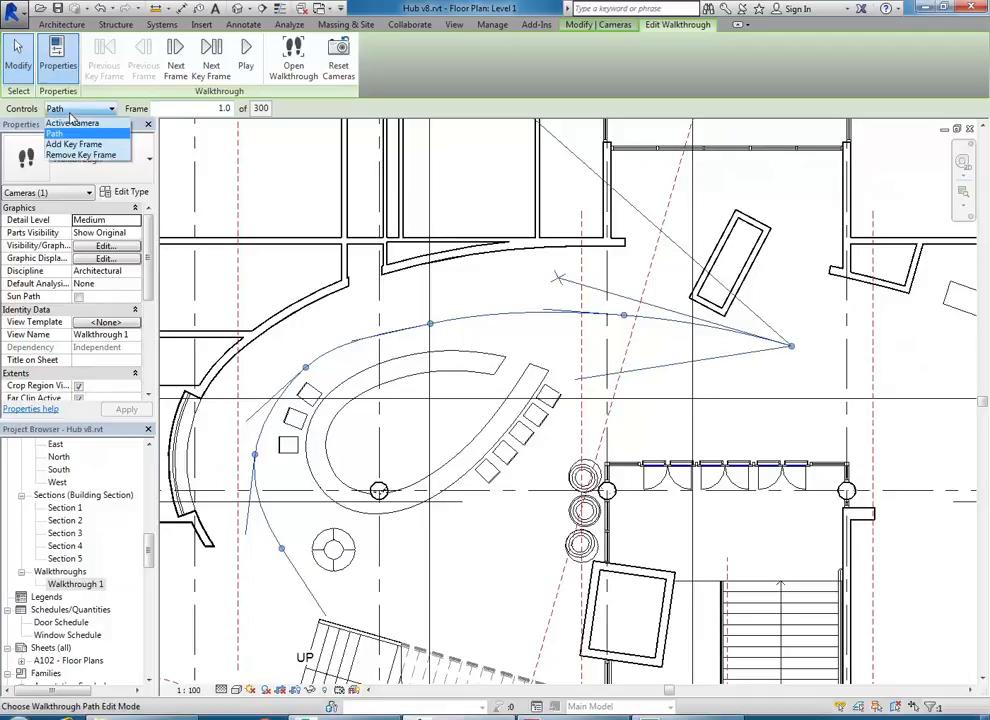
click(76, 125)
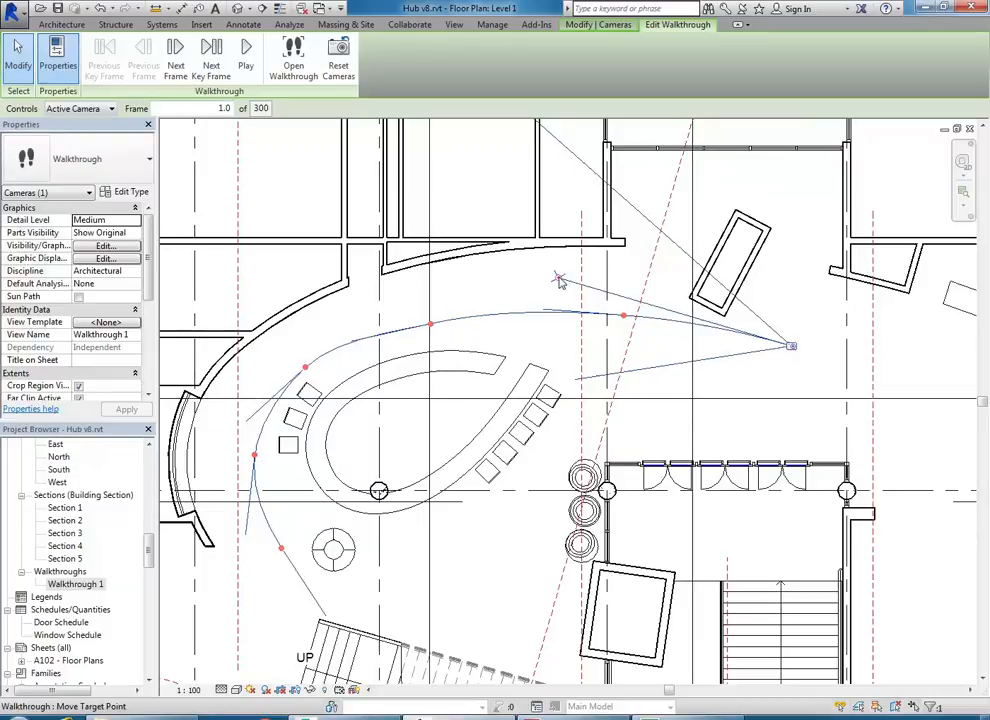
drag(558, 279, 549, 328)
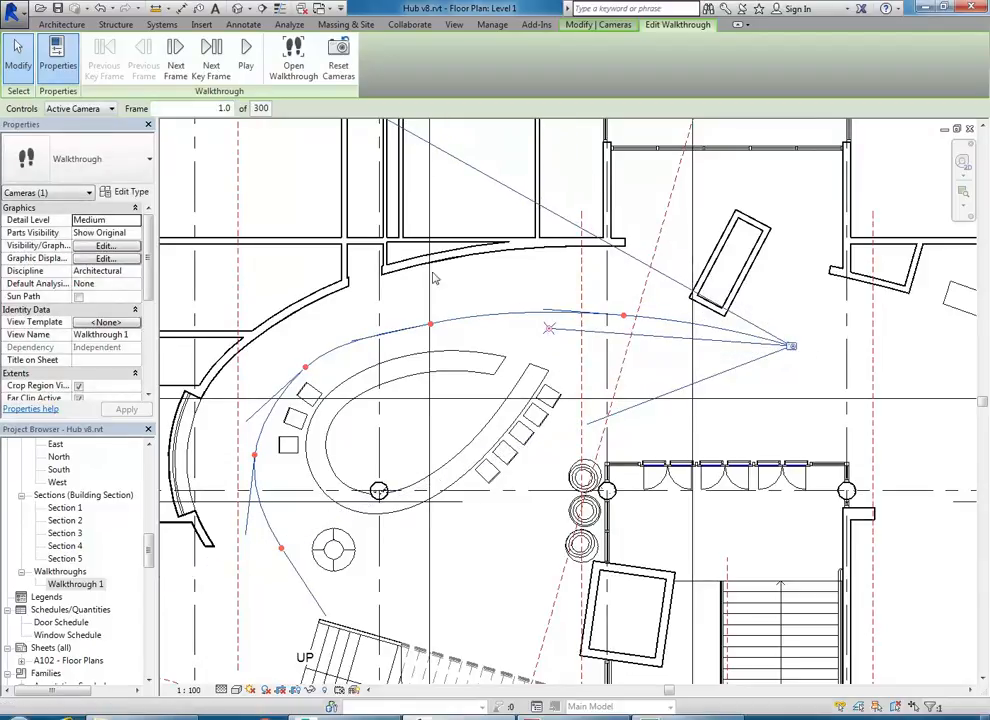
drag(548, 328, 548, 335)
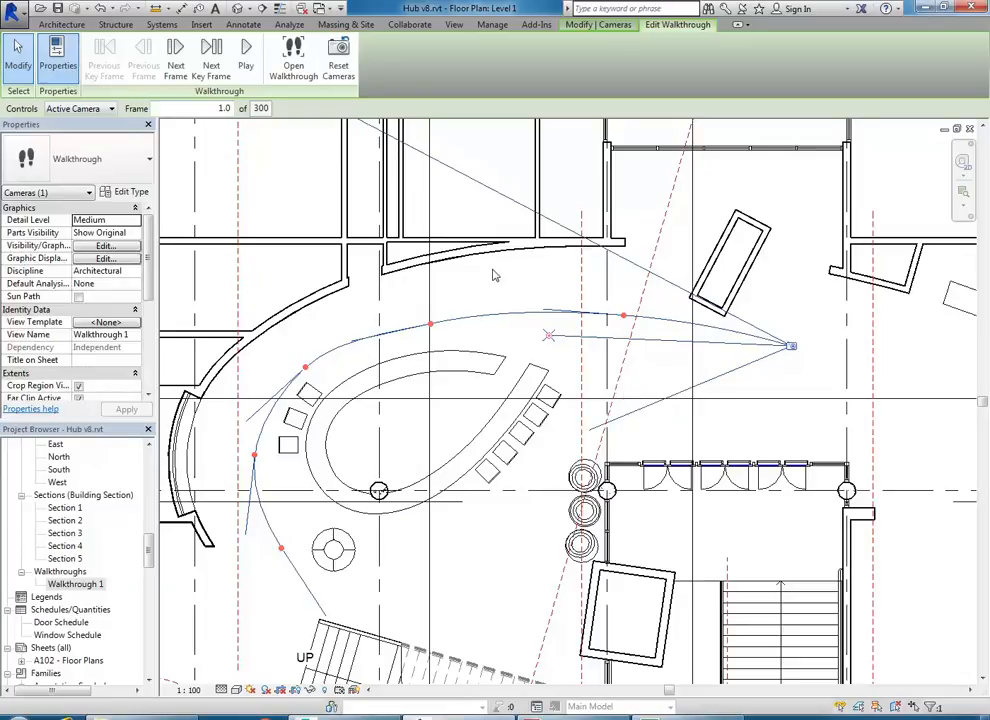
- Step through the next three key frames, re-aiming each camera's target along the counter
click(212, 65)
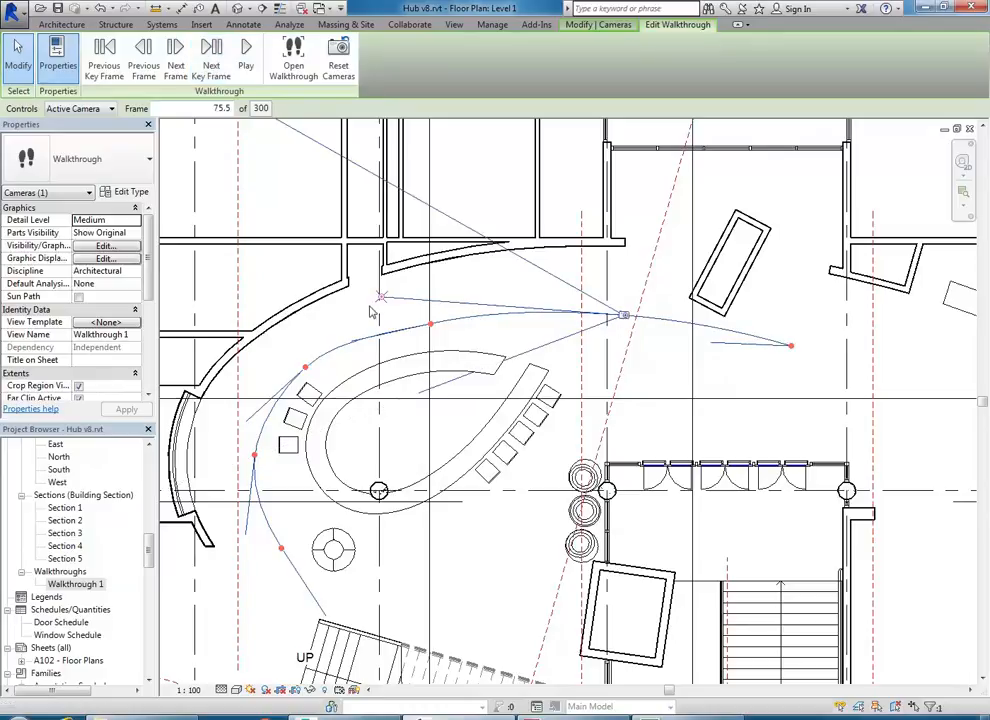
drag(379, 305, 400, 409)
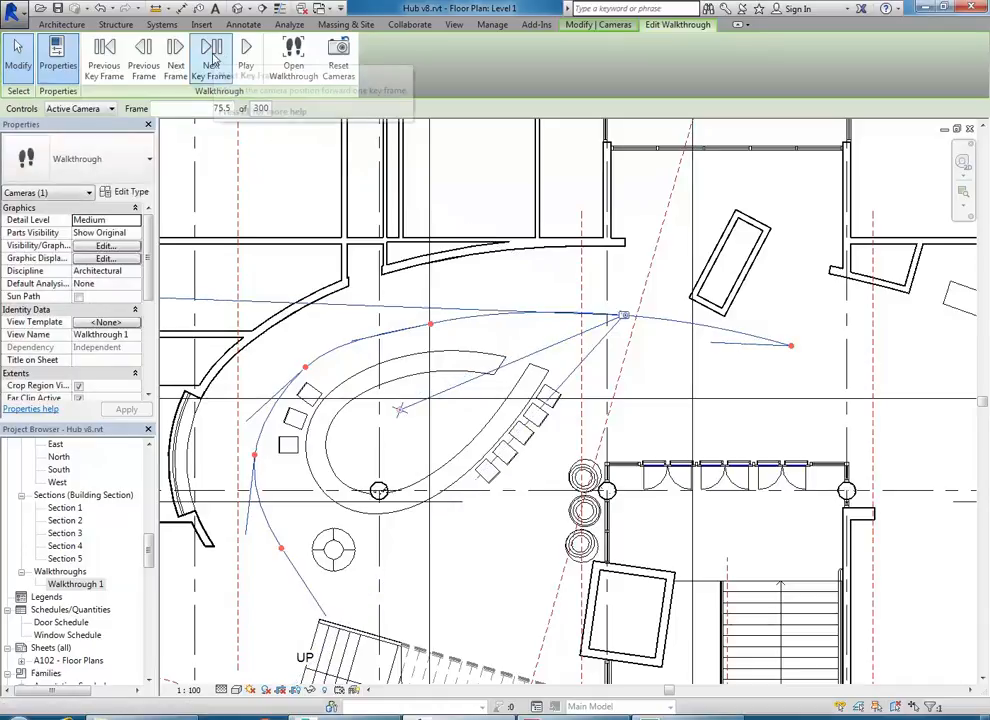
click(212, 60)
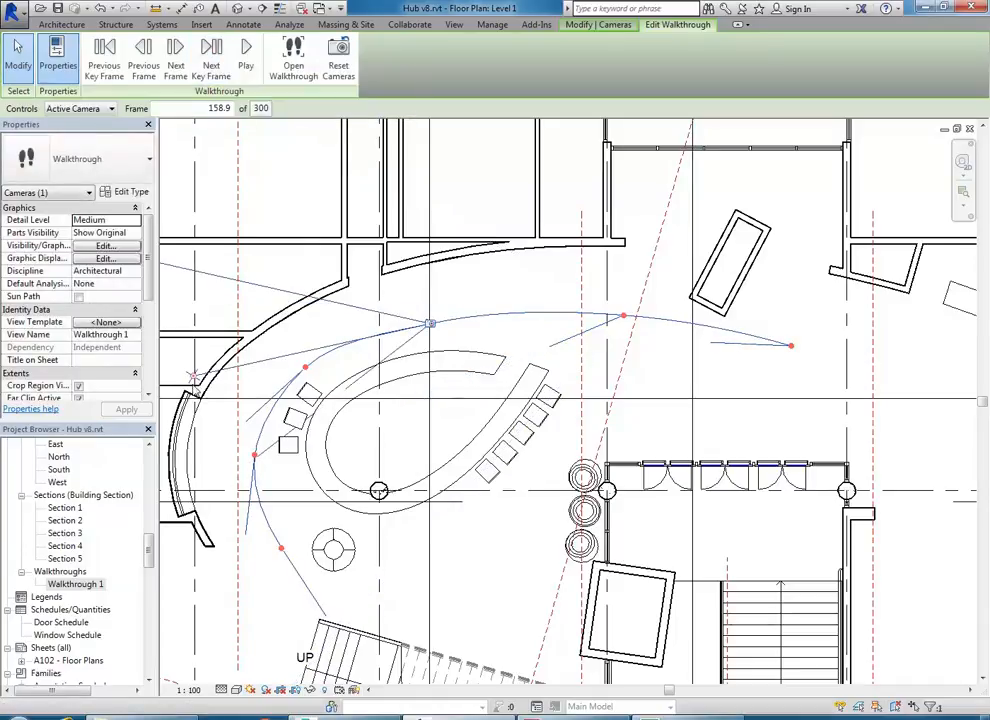
middle_drag(196, 380, 236, 360)
drag(232, 357, 298, 453)
click(211, 55)
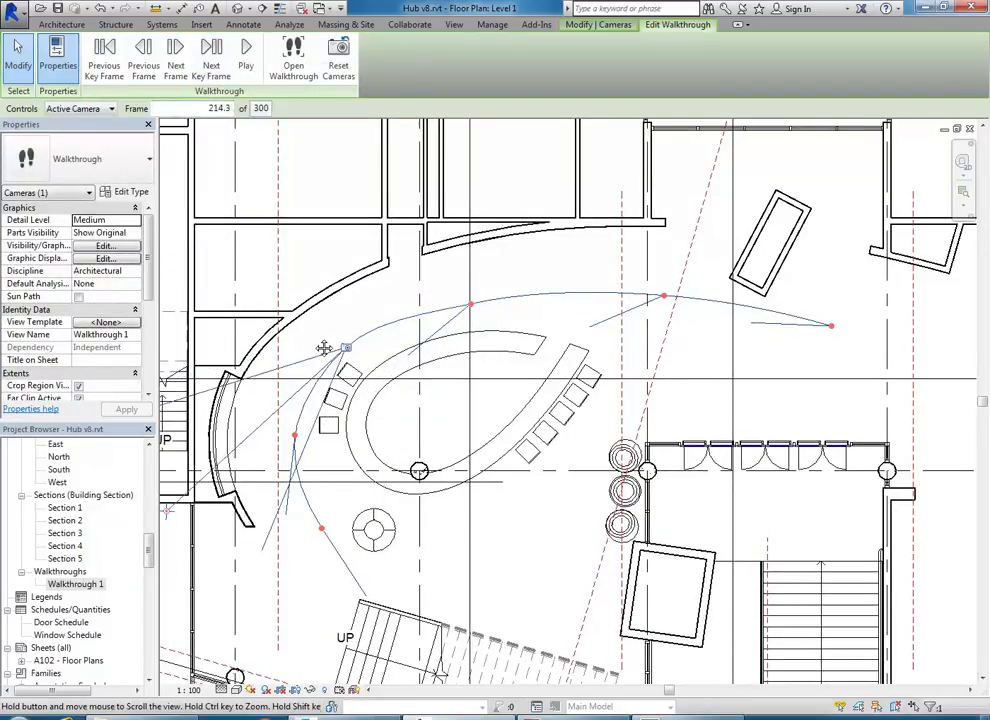
middle_drag(312, 348, 418, 236)
drag(270, 400, 385, 428)
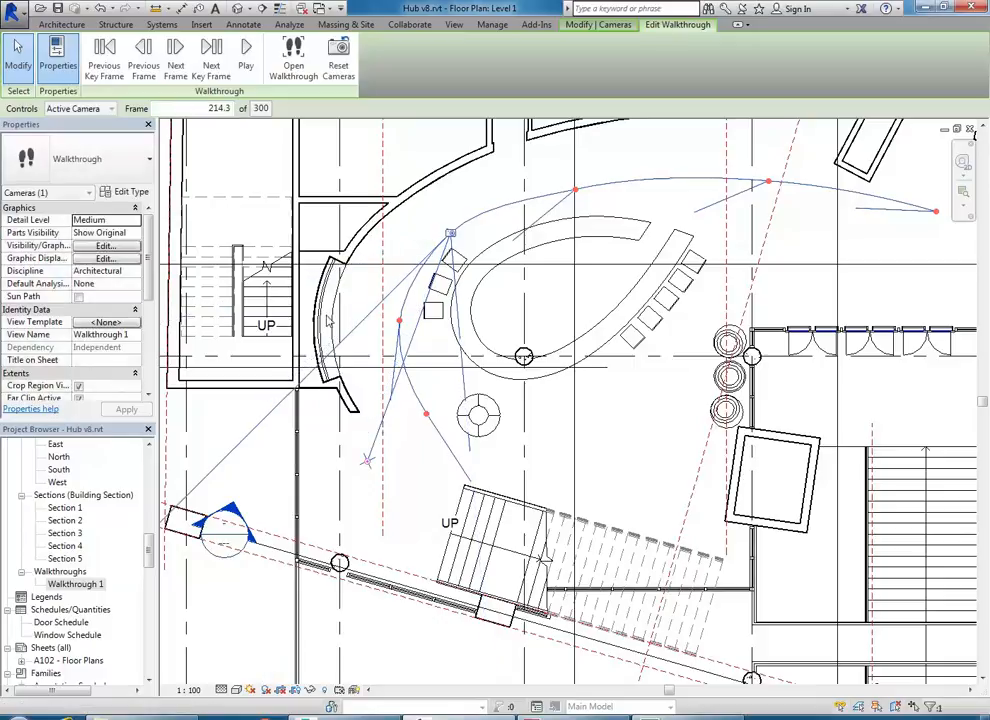
- Re-aim the cameras at the last two key frames toward the stairs
click(211, 55)
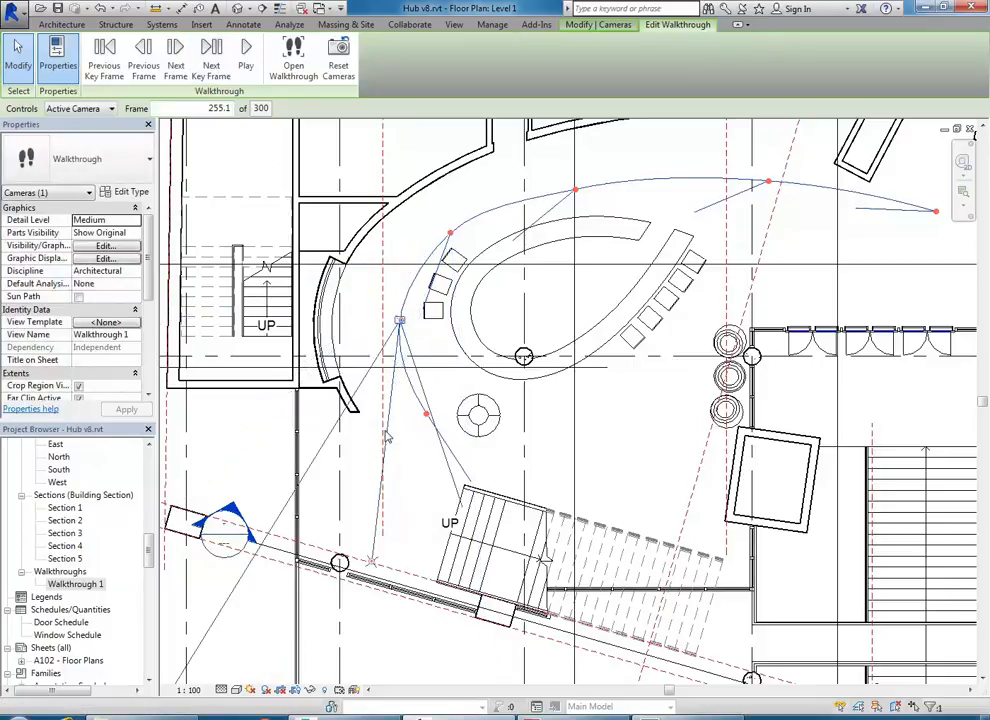
drag(372, 560, 488, 550)
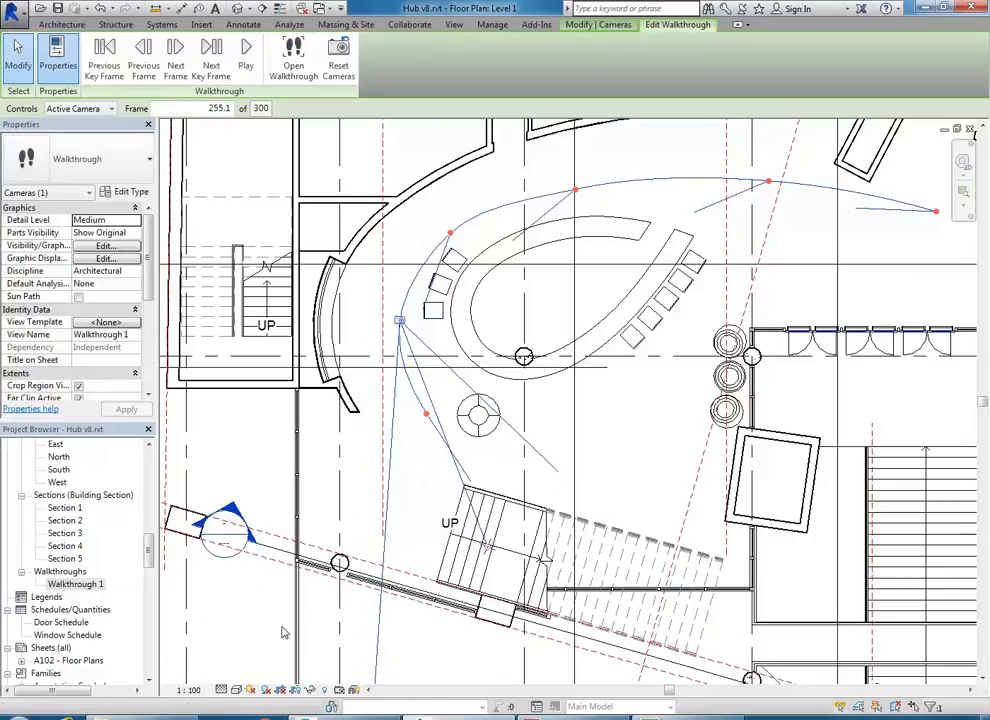
click(211, 52)
mouse_move(560, 617)
mouse_down()
mouse_move(590, 599)
mouse_move(556, 612)
mouse_up()
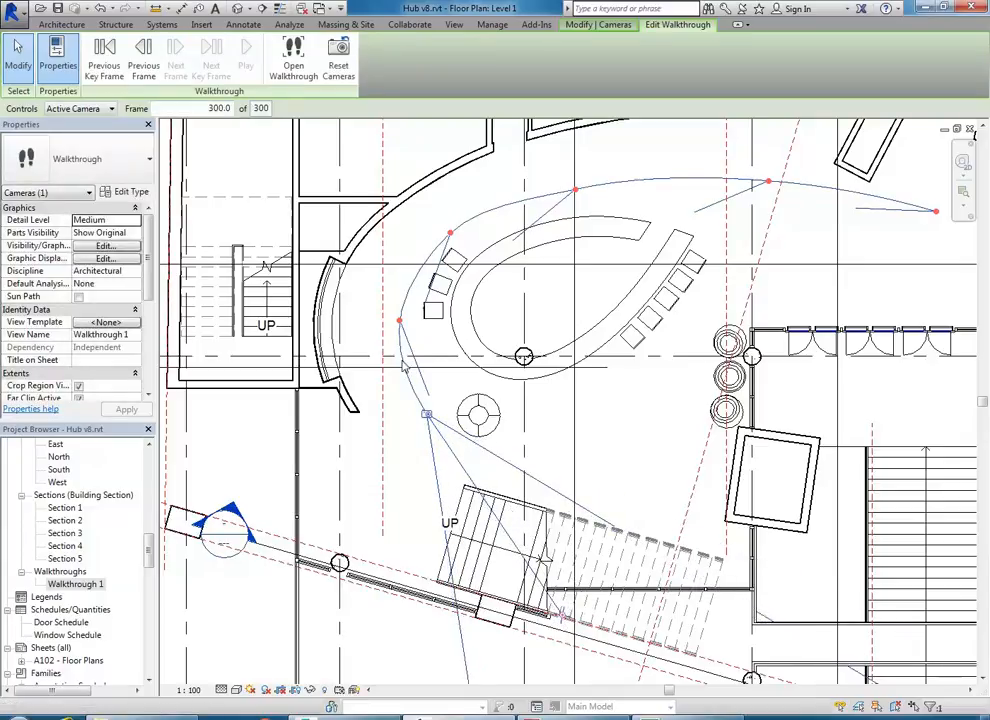
- Step back through the key frames to the path's start at frame 1
click(104, 55)
click(104, 55)
click(104, 55)
click(104, 55)
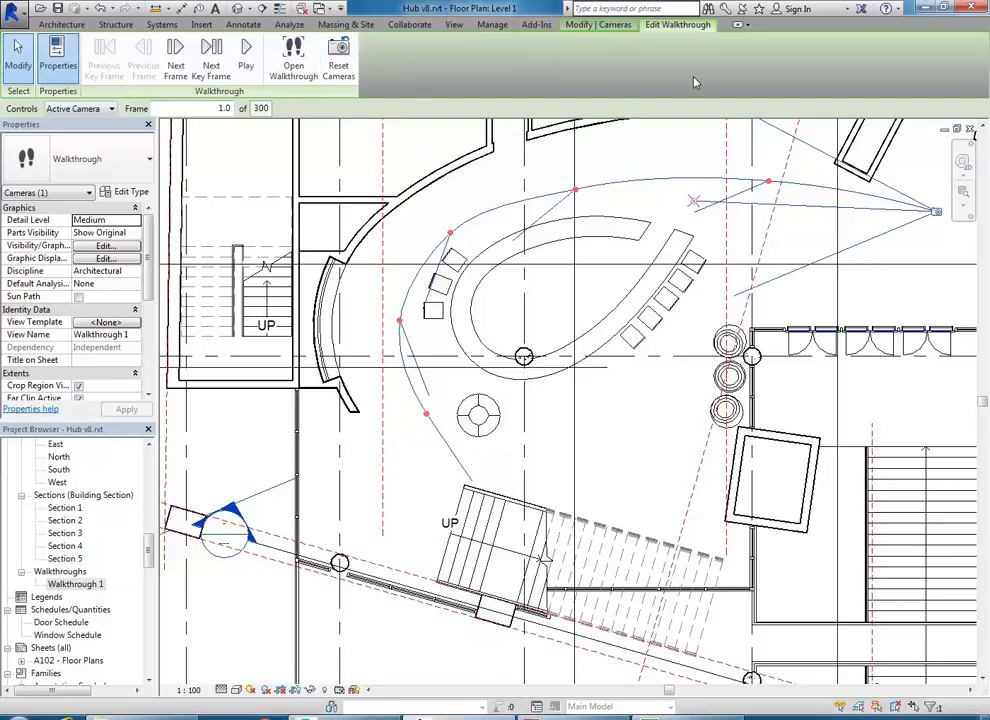
- Open the Walkthrough 1 perspective view and play the animation from frame 1
click(298, 60)
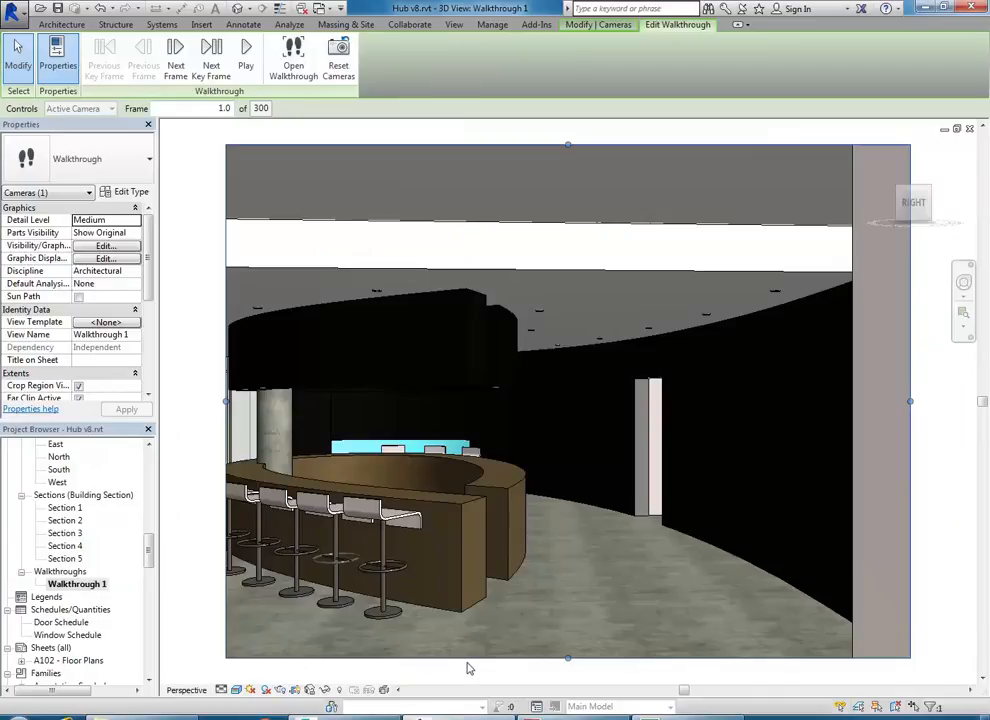
click(246, 58)
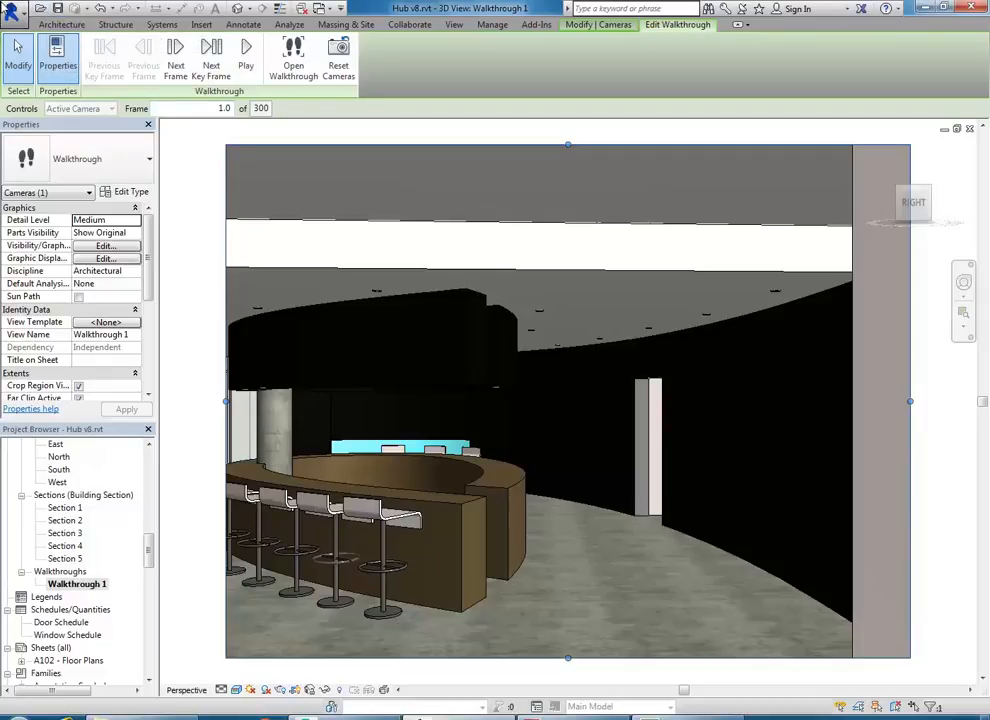
- Save the project, then reselect the walkthrough camera and resume editing the walkthrough
click(12, 10)
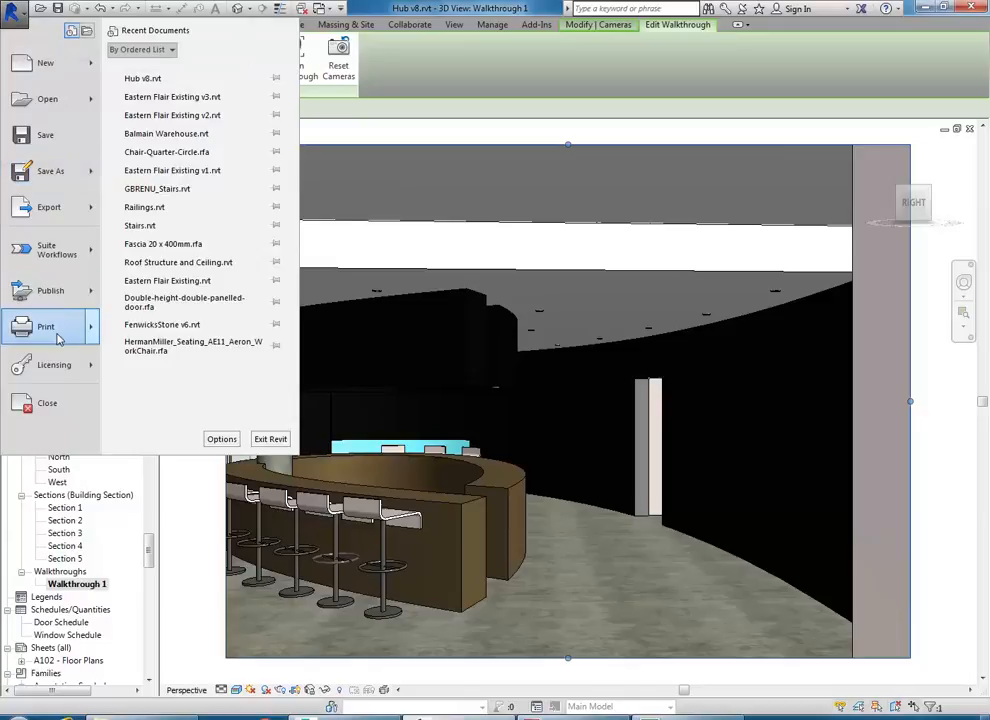
mouse_move(56, 335)
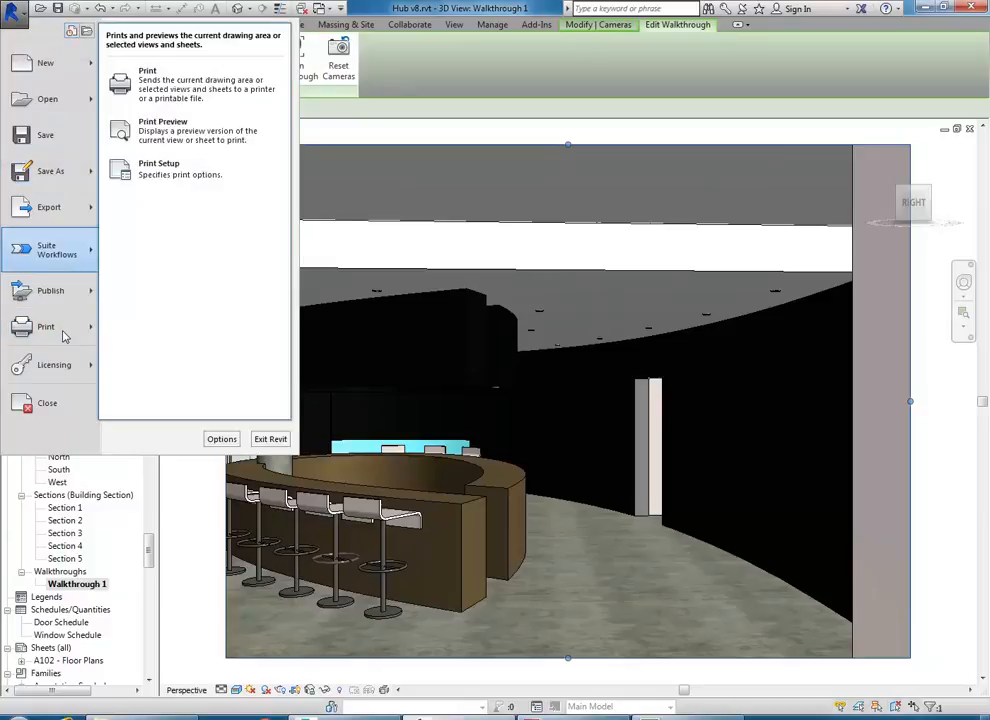
click(46, 137)
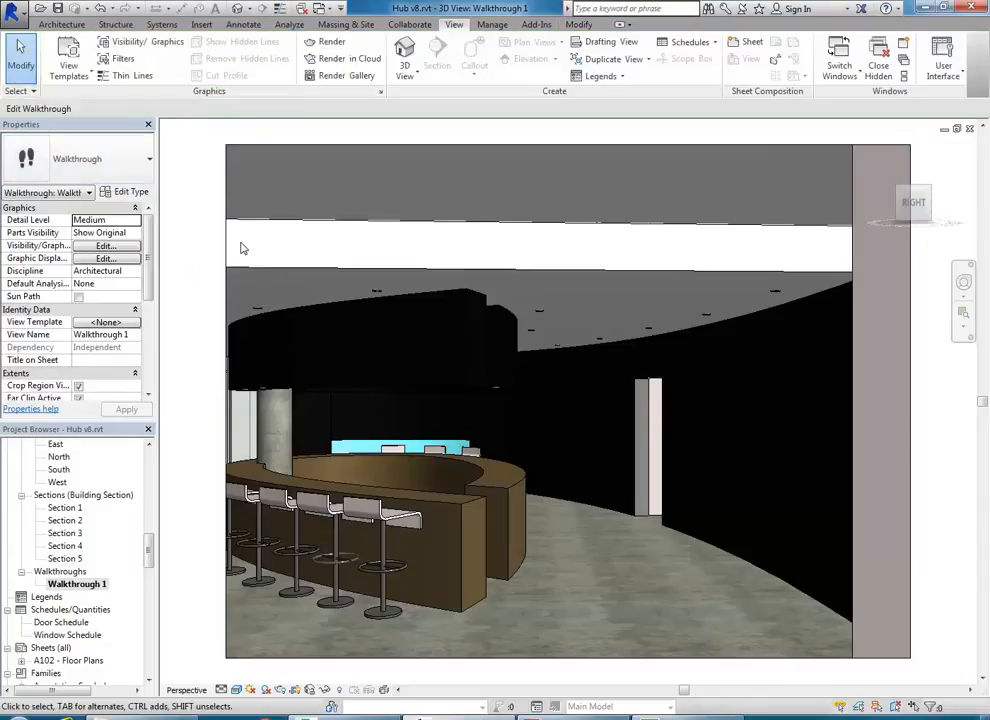
click(229, 244)
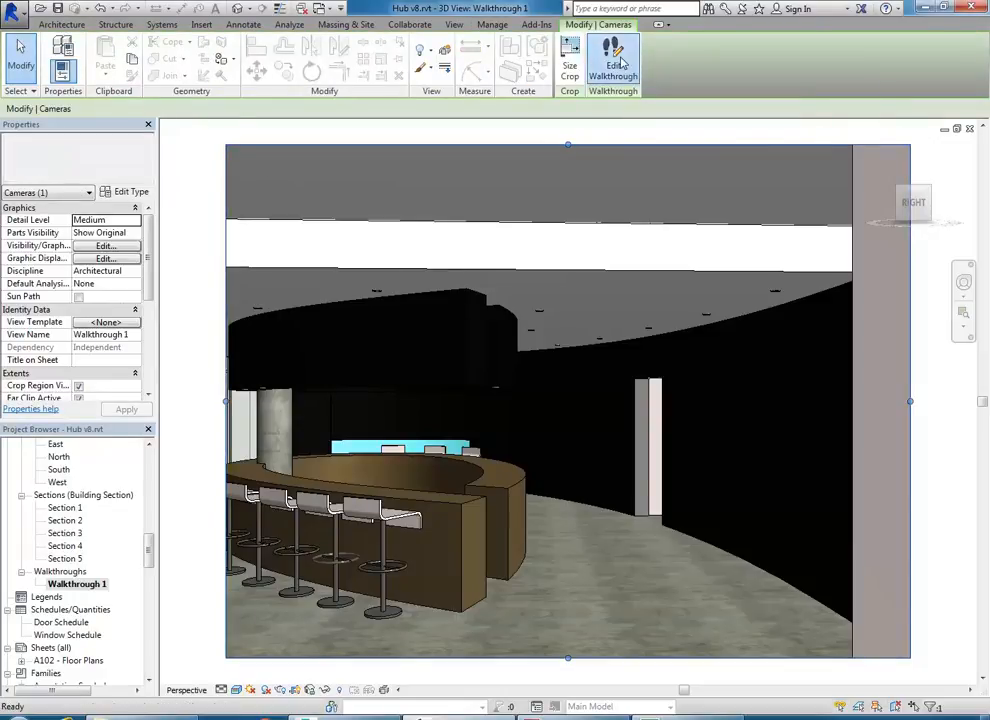
click(613, 65)
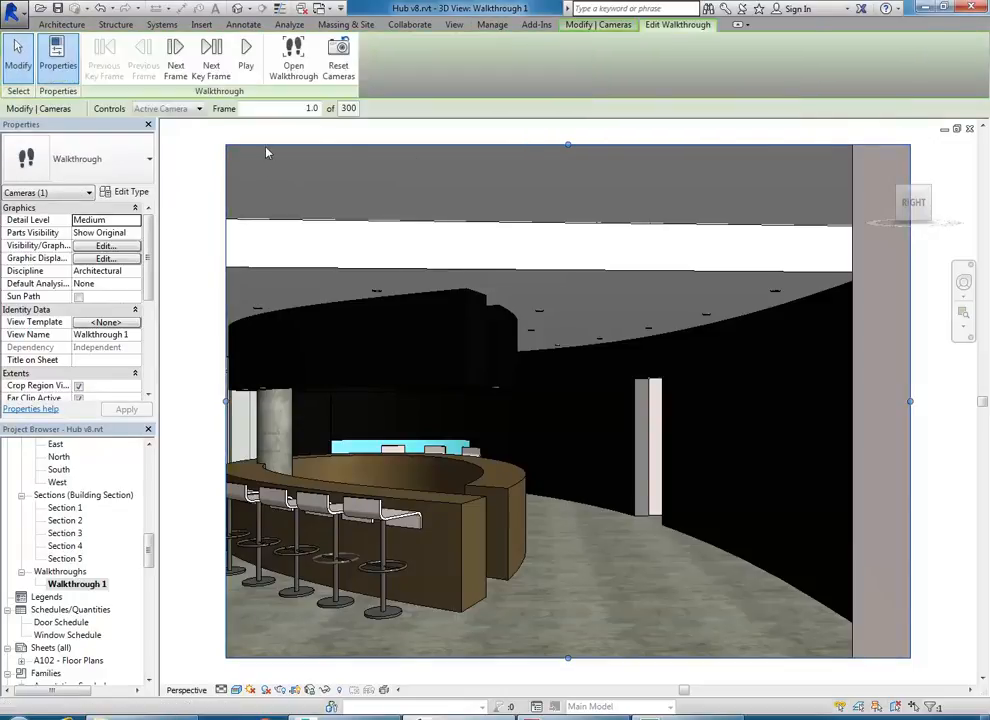
- Change the walkthrough frame rate from 15 to 30 frames per second, keeping 300 total frames
click(349, 110)
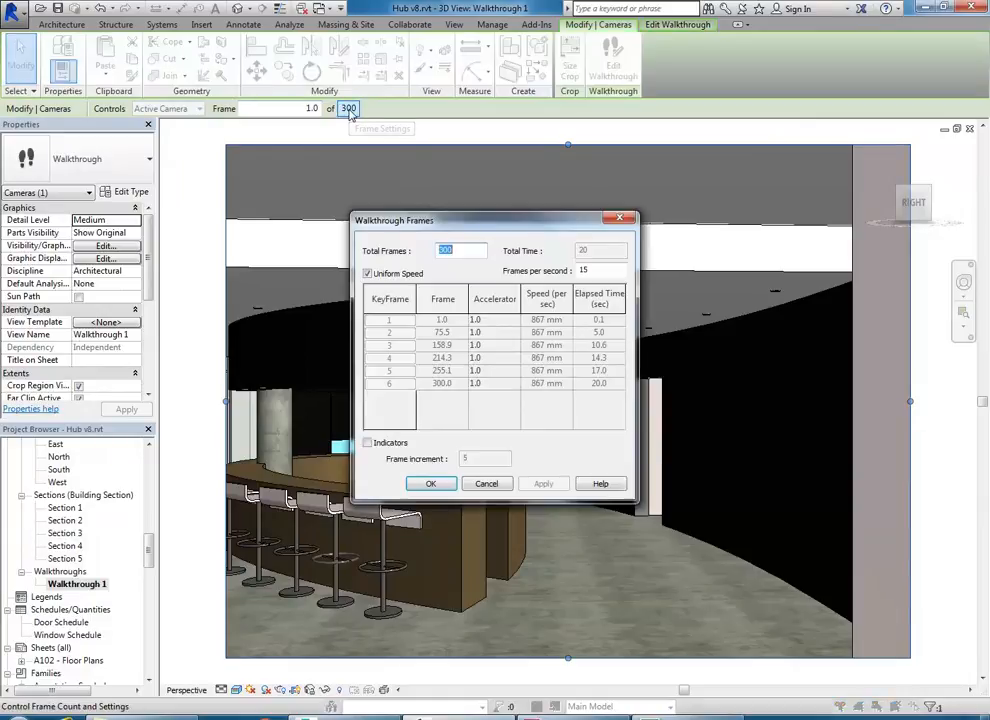
click(487, 484)
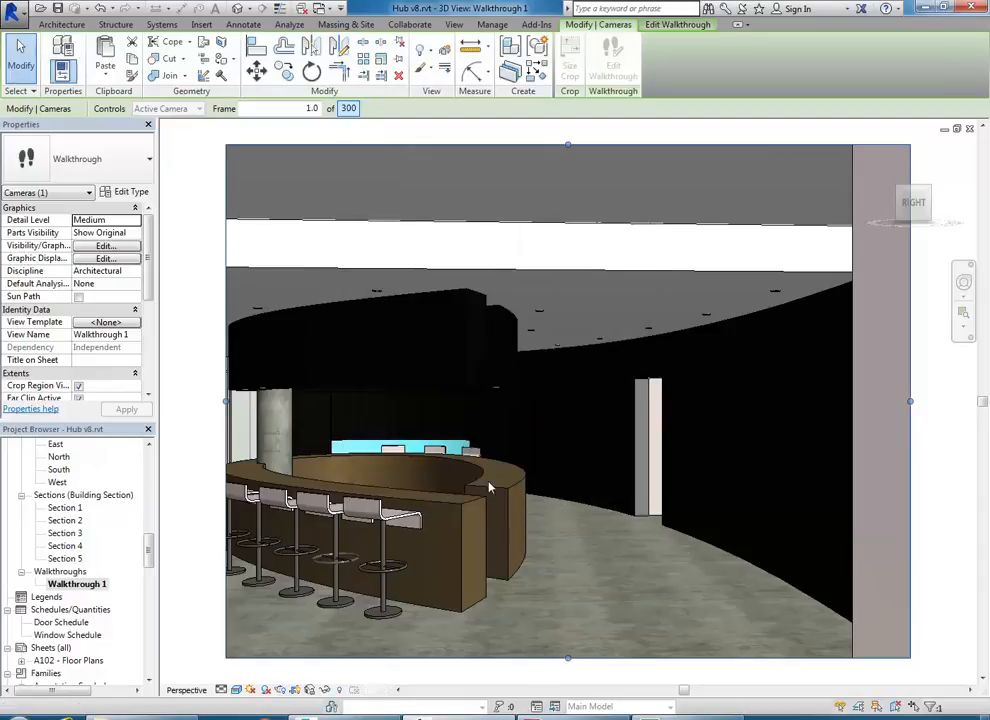
click(349, 110)
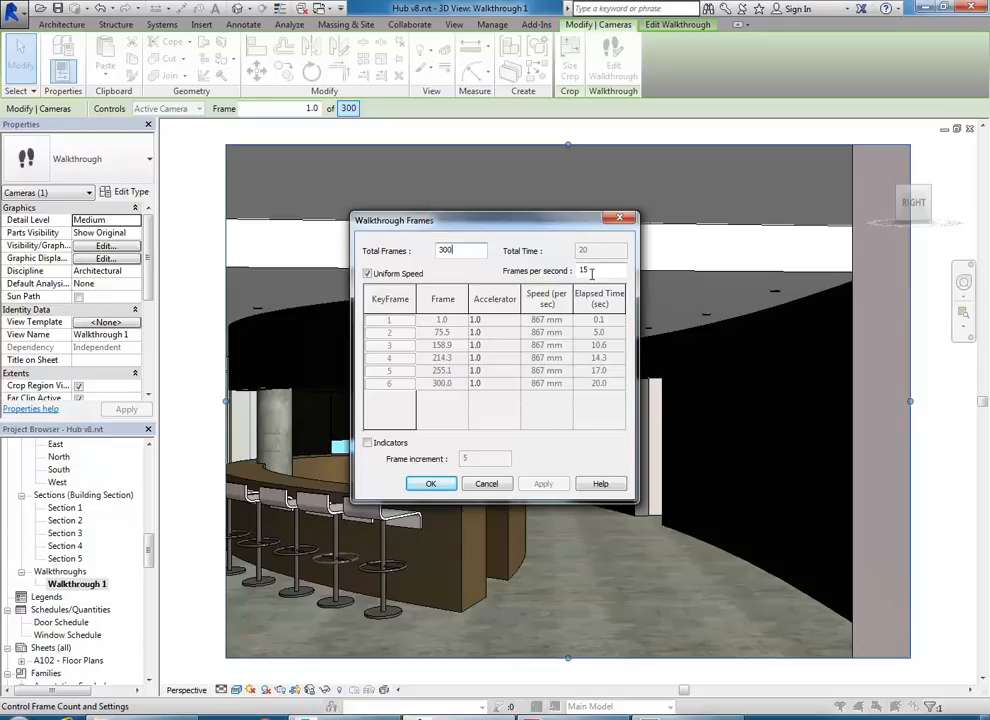
drag(591, 272, 553, 276)
text(30)
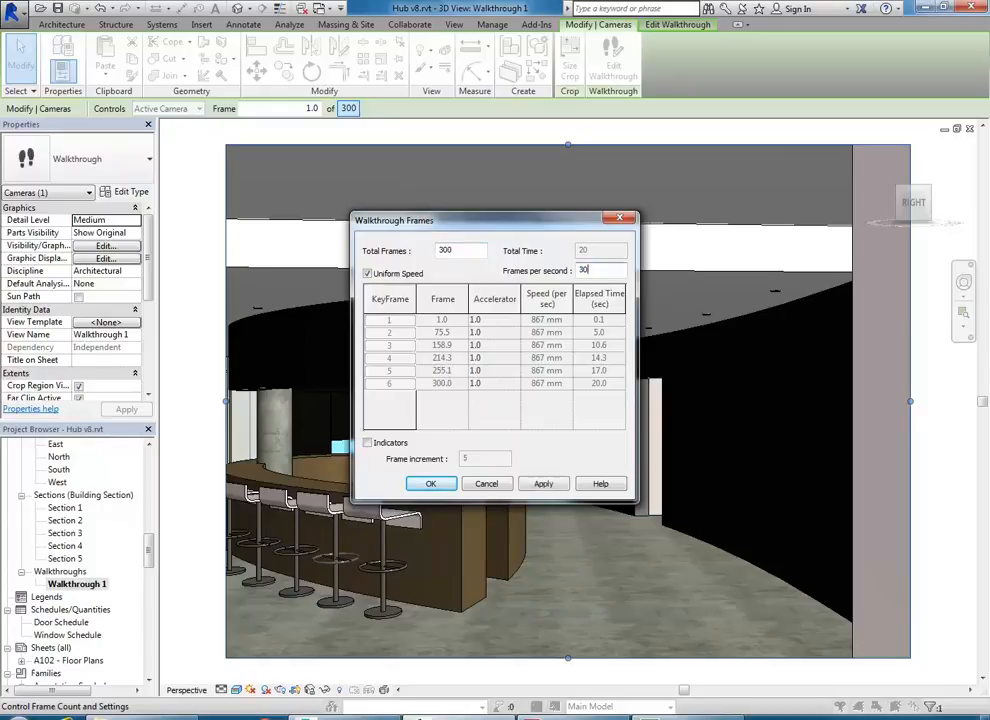
click(466, 251)
click(431, 485)
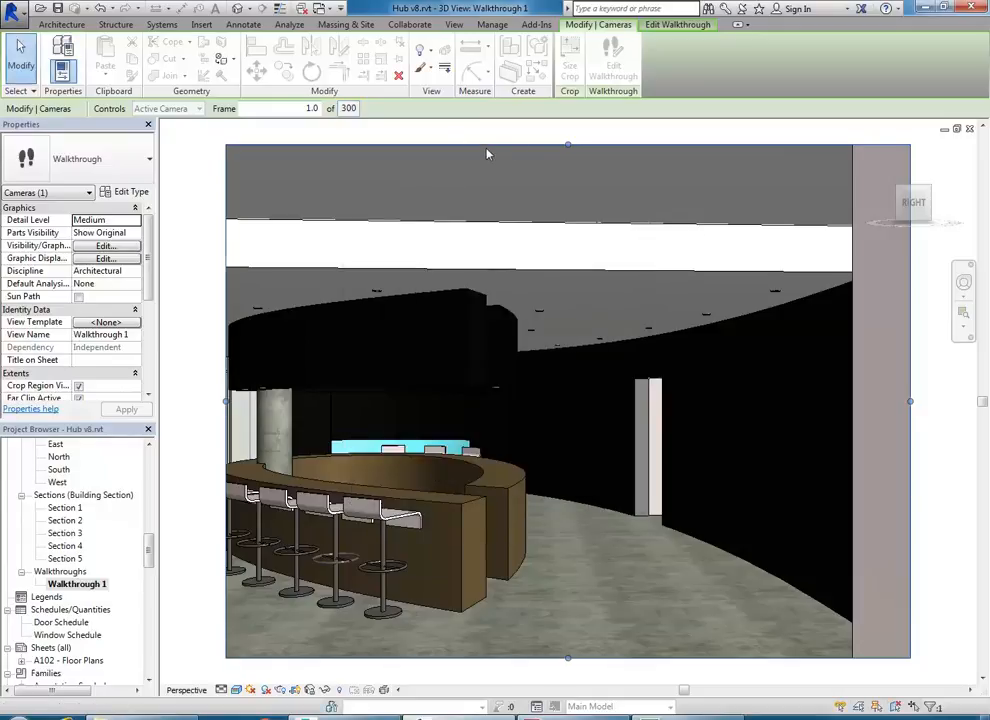
click(11, 8)
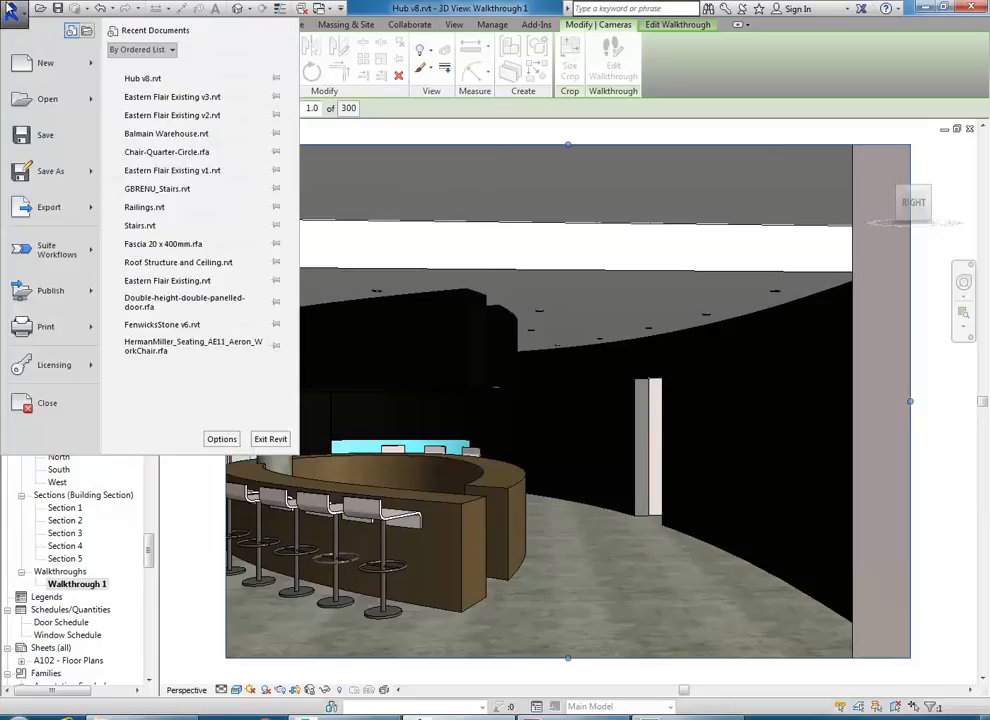
- Start the Walkthrough export from Export > Images and Animations
mouse_move(42, 300)
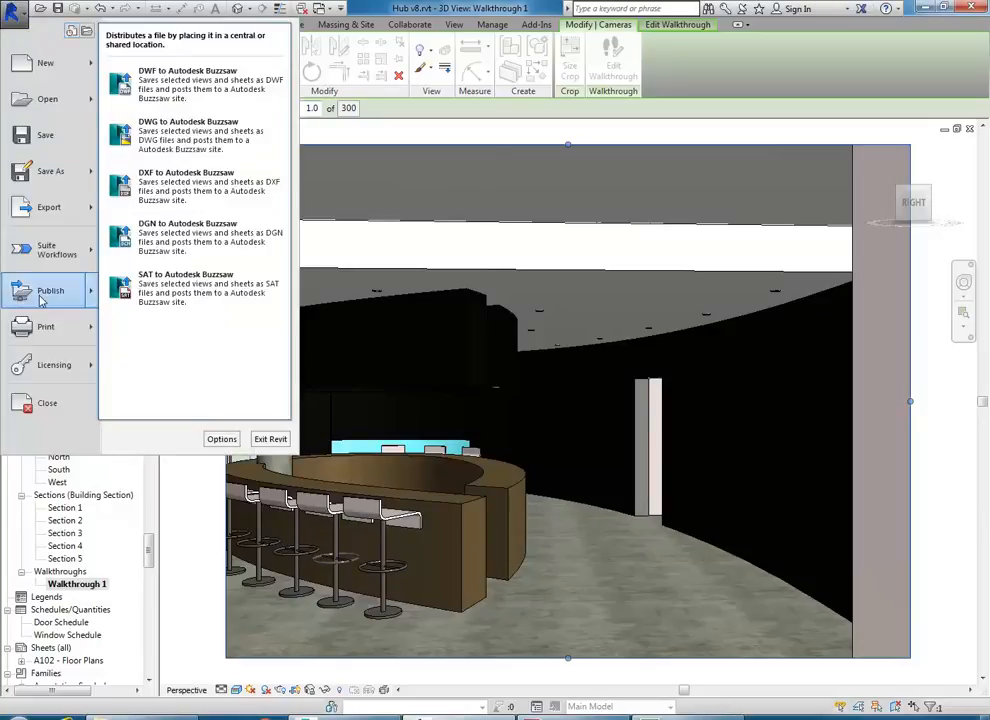
mouse_move(50, 205)
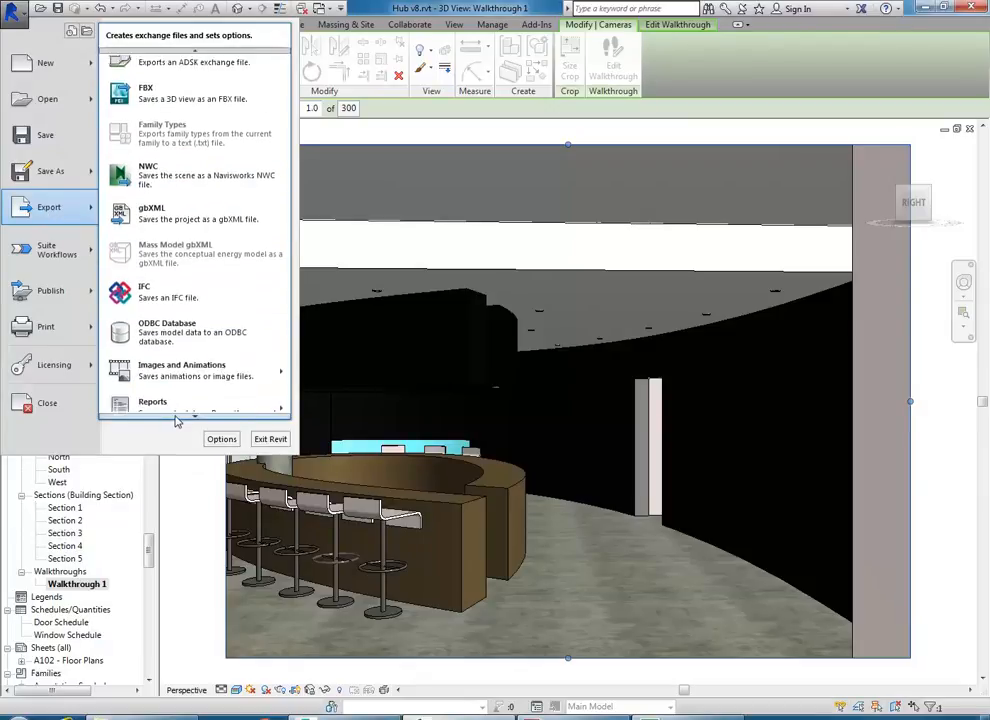
mouse_move(178, 367)
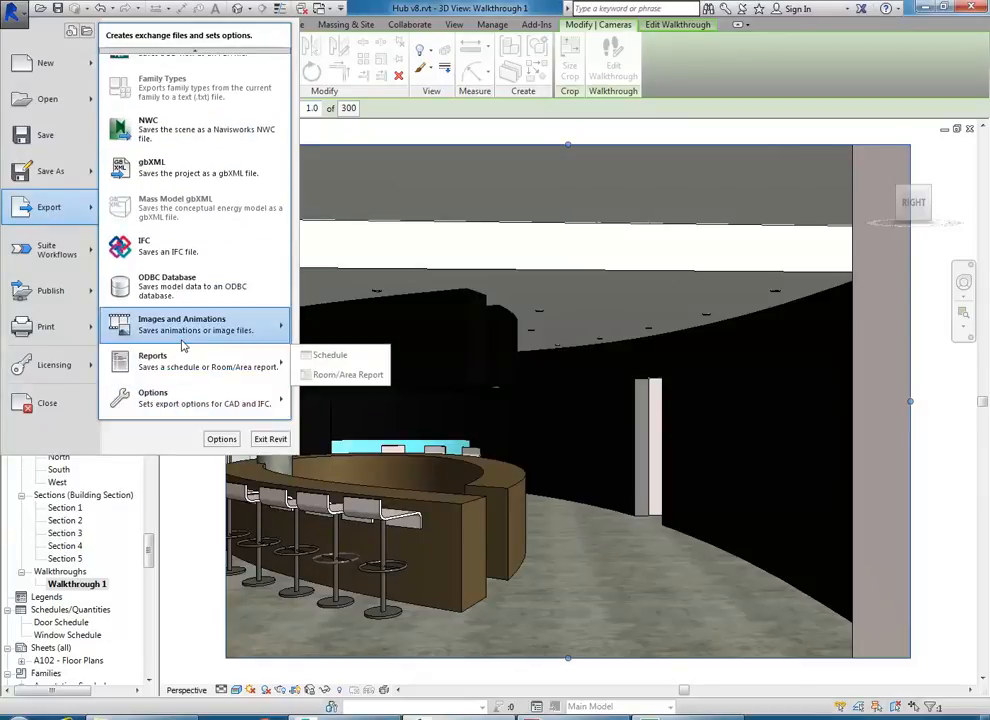
mouse_move(177, 328)
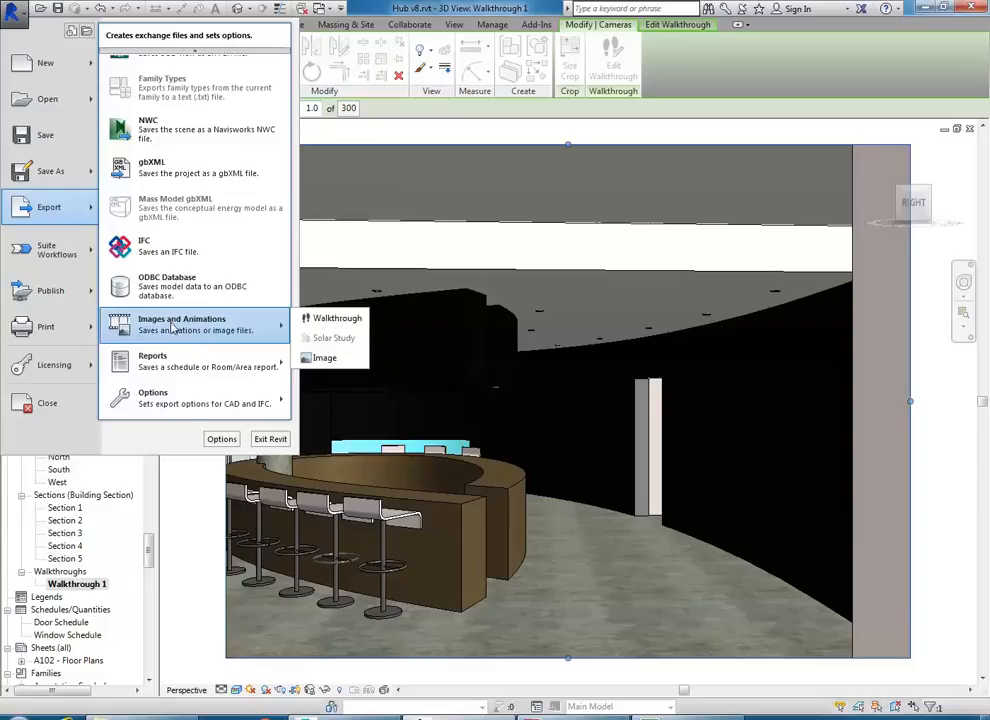
click(337, 320)
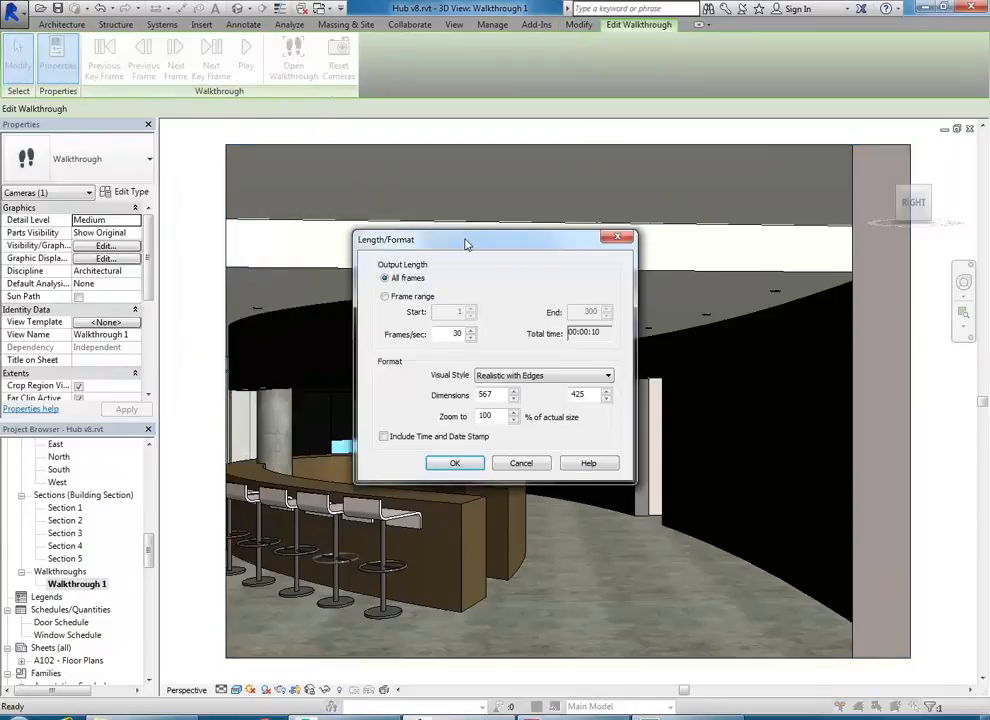
- Try the Rendering style at 568 × 426, then switch back to Realistic with Edges
drag(465, 243, 324, 162)
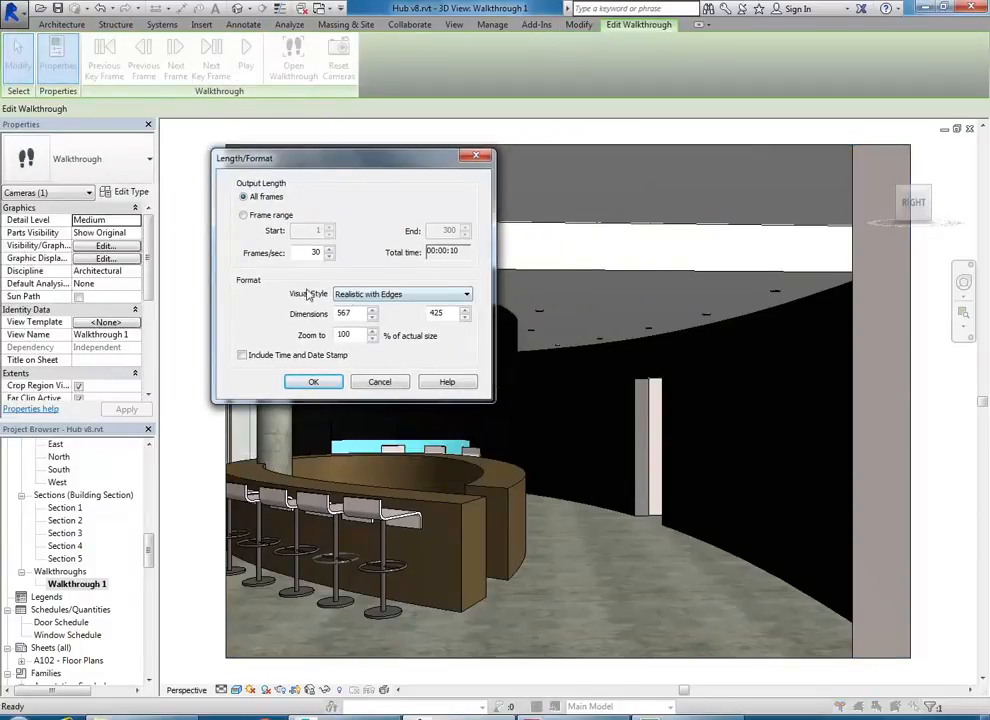
click(378, 295)
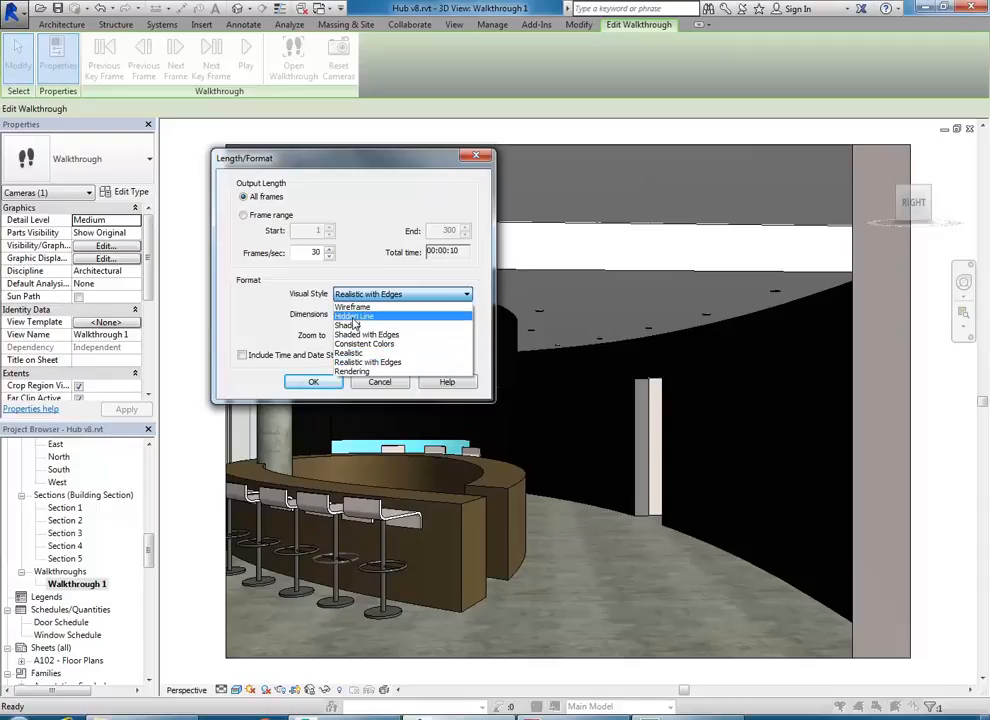
click(355, 372)
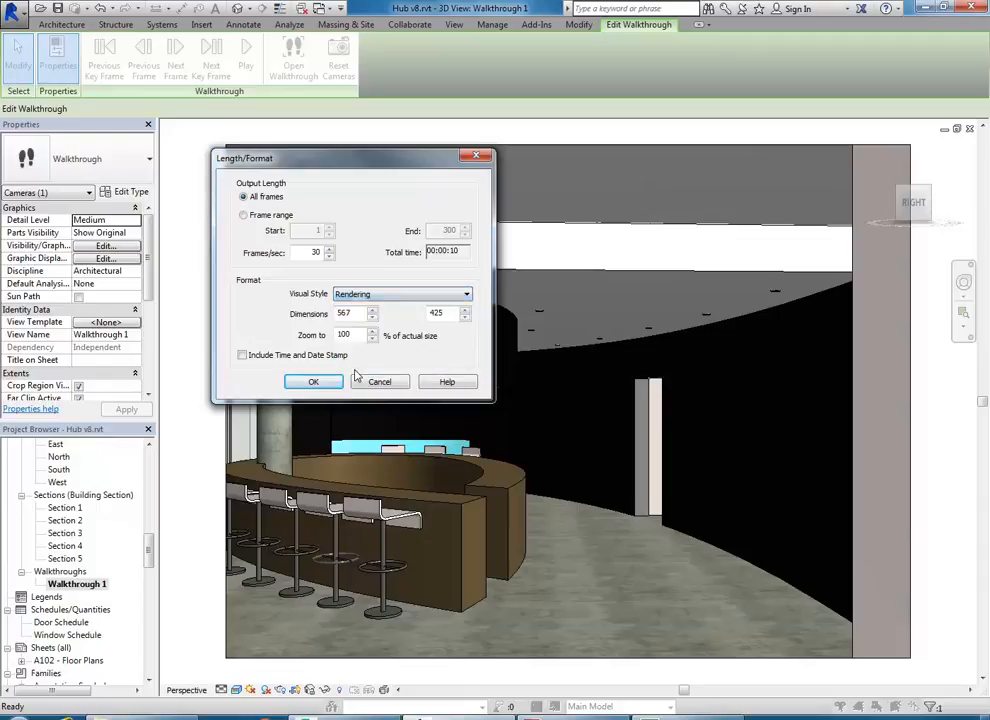
click(355, 312)
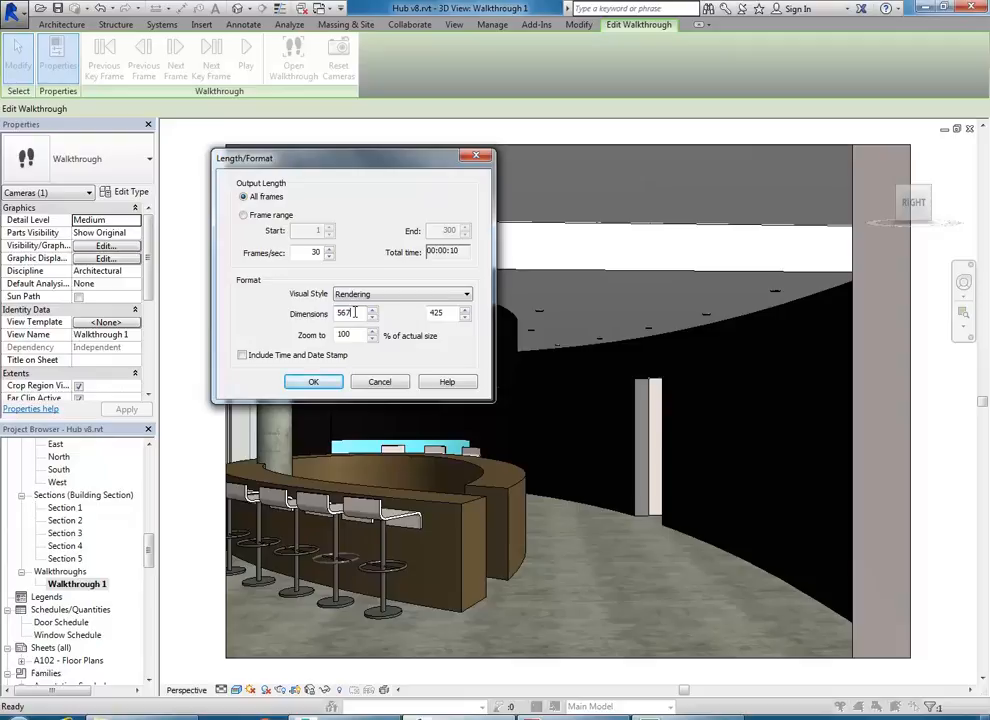
click(445, 312)
click(365, 337)
click(355, 315)
click(374, 296)
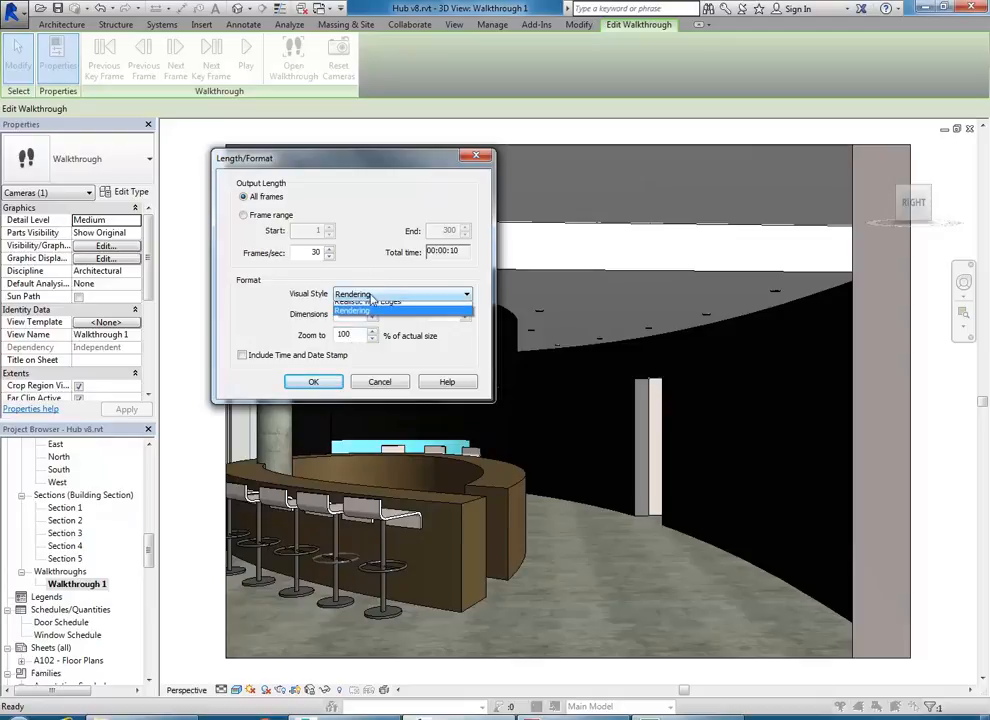
click(383, 363)
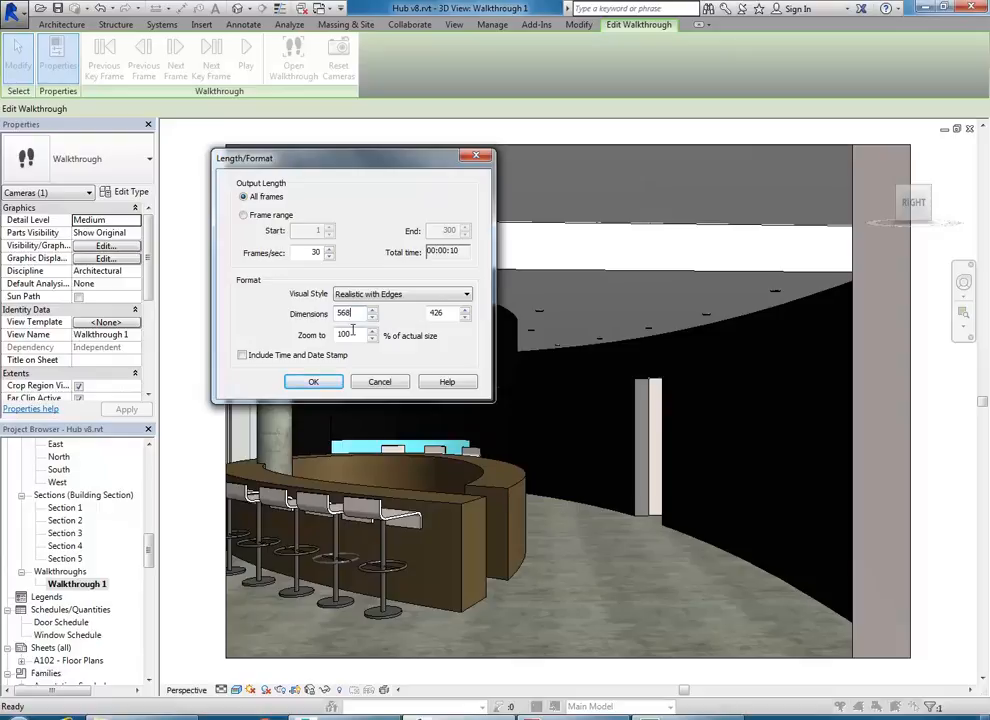
- Set the export dimensions to 568 × 426 and accept the length and format settings
double_click(345, 313)
click(449, 311)
click(362, 311)
click(458, 315)
click(314, 384)
- Keep AVI as the file type and save Walkthrough 1 into the personal folder under My Documents
click(314, 383)
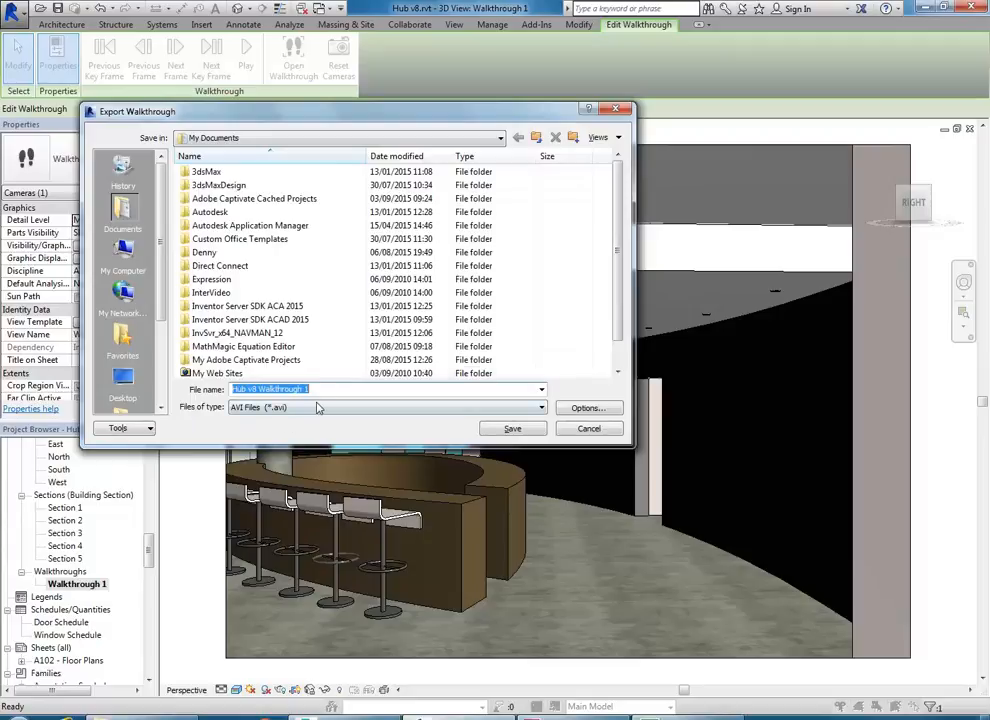
click(324, 408)
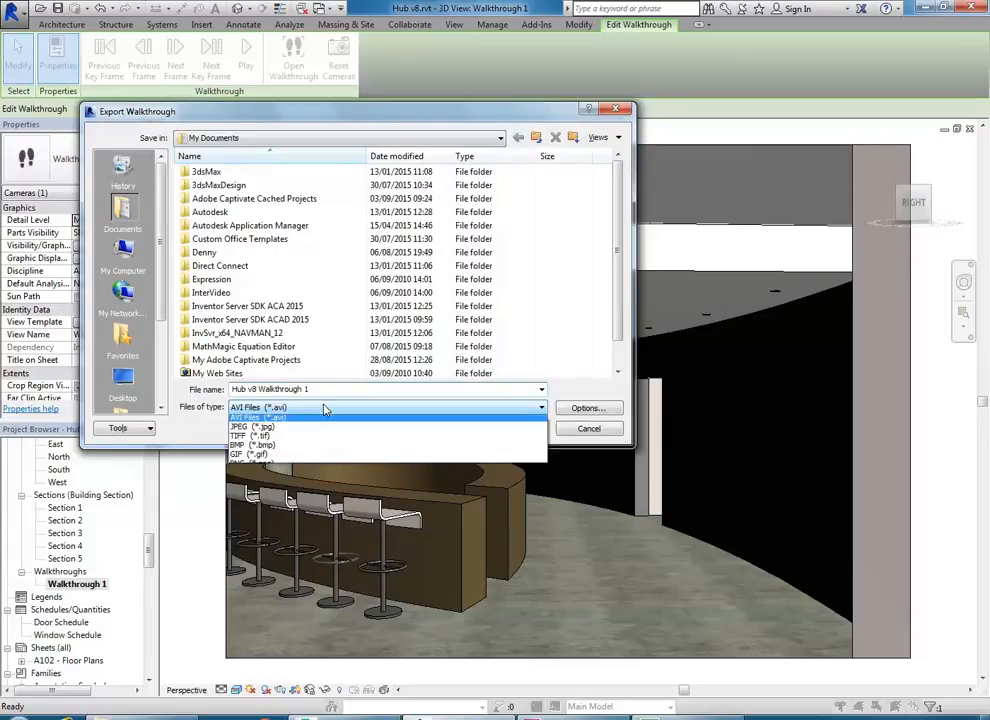
click(324, 408)
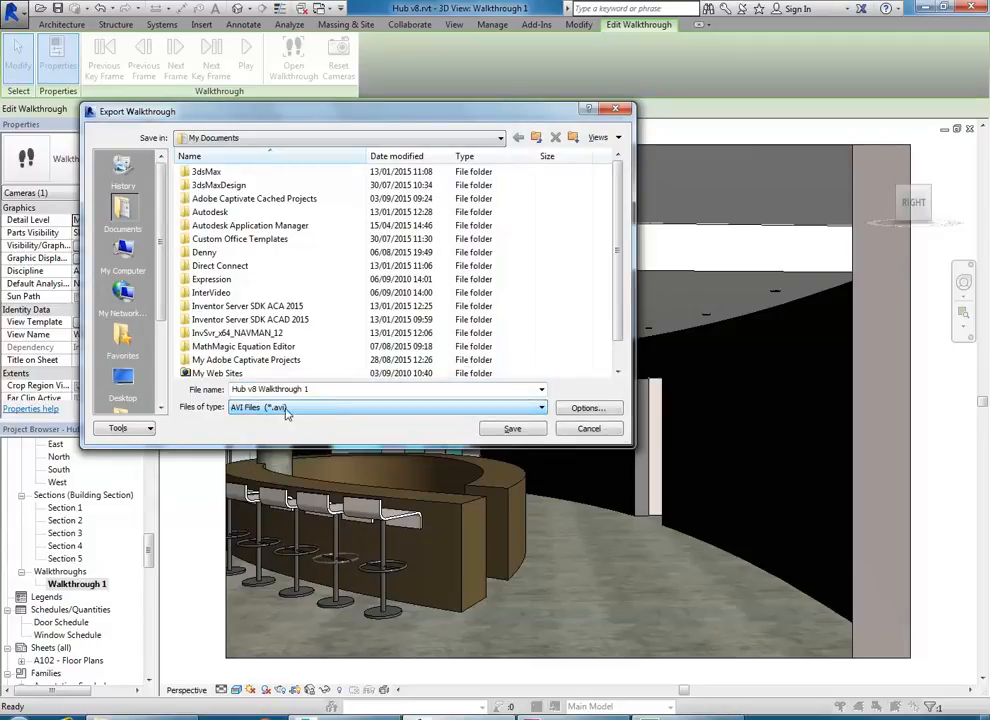
click(238, 410)
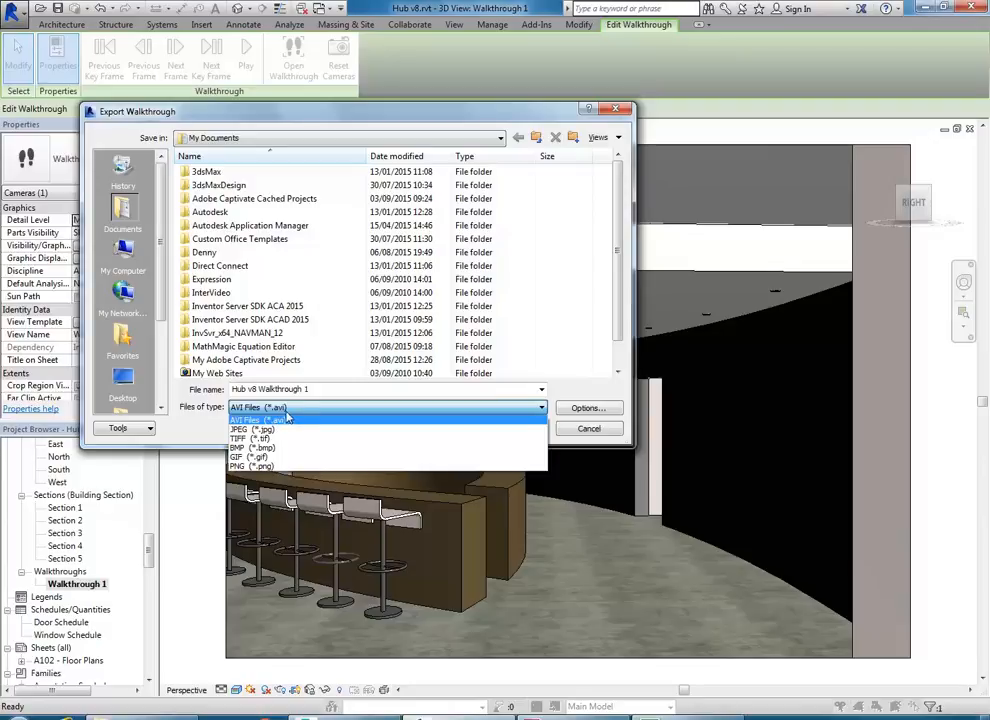
click(286, 418)
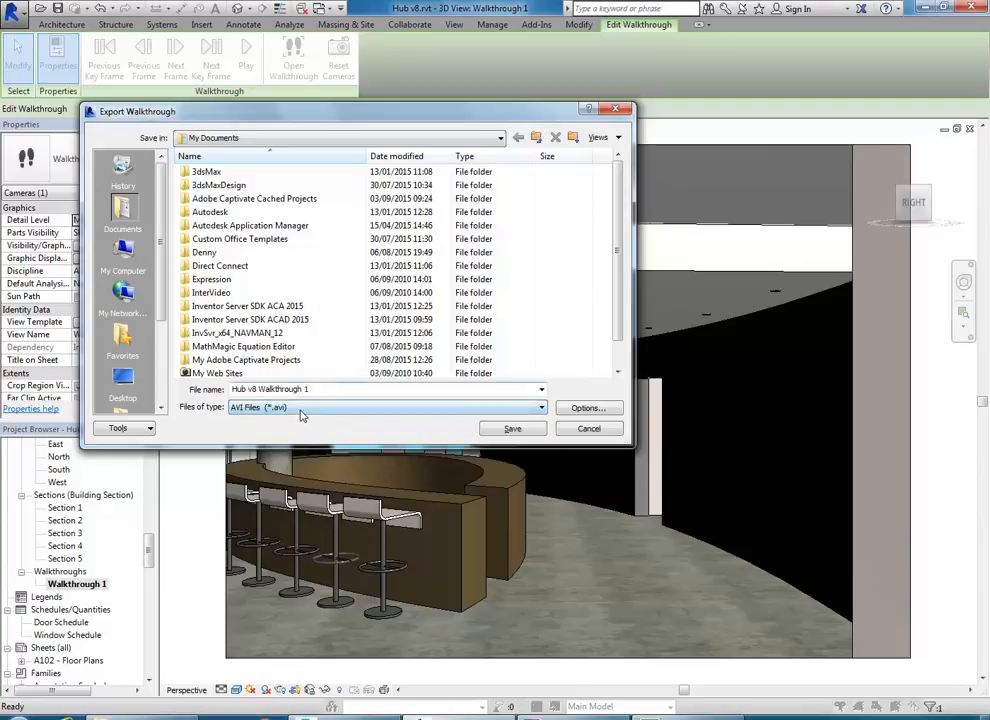
click(297, 408)
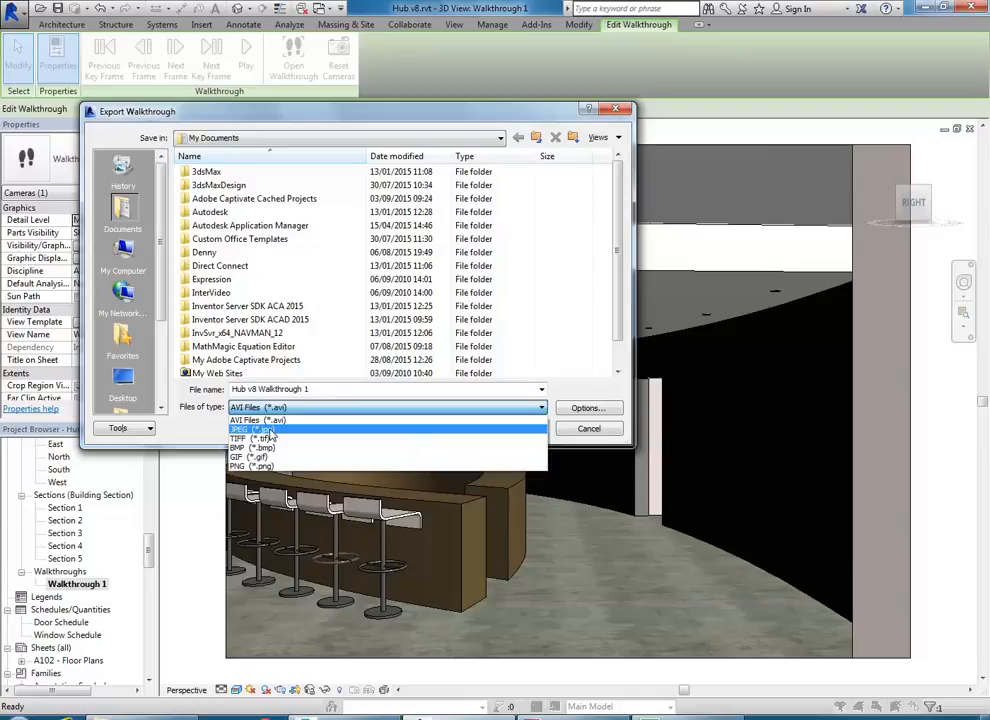
click(280, 421)
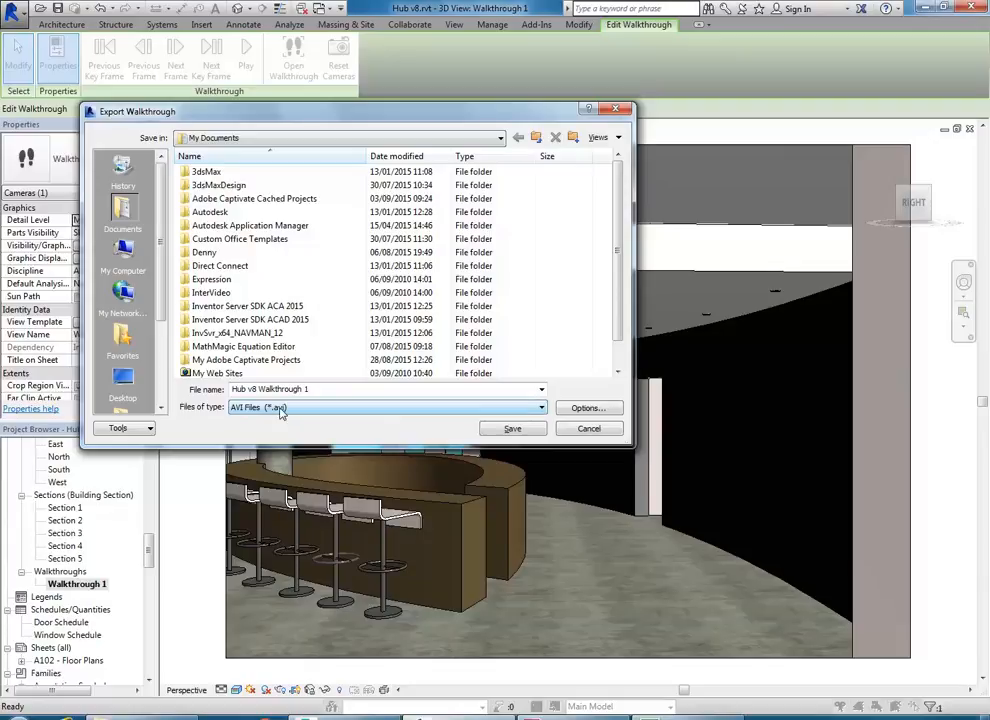
double_click(205, 252)
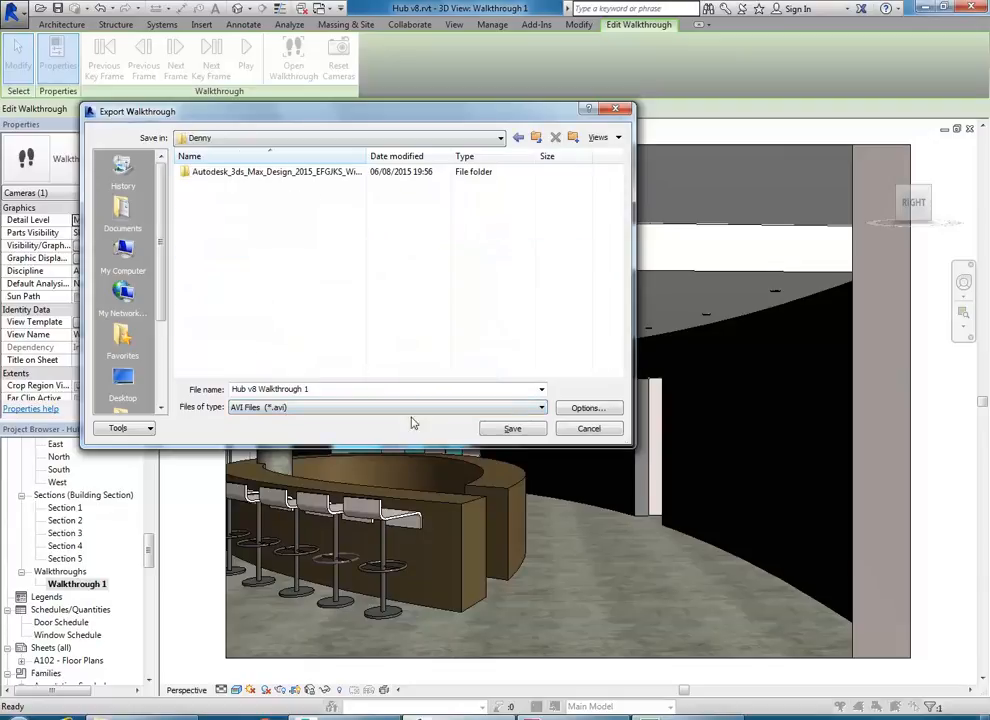
click(510, 429)
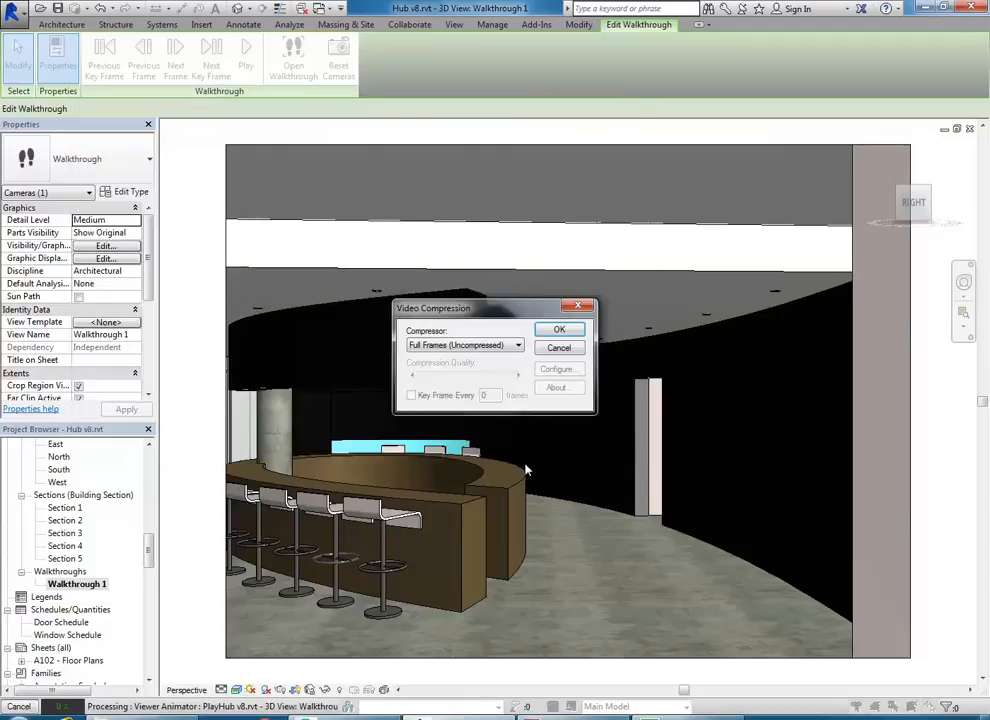
- Render the walkthrough video with the Microsoft Video 1 compressor, then exit walkthrough editing
drag(508, 311, 430, 246)
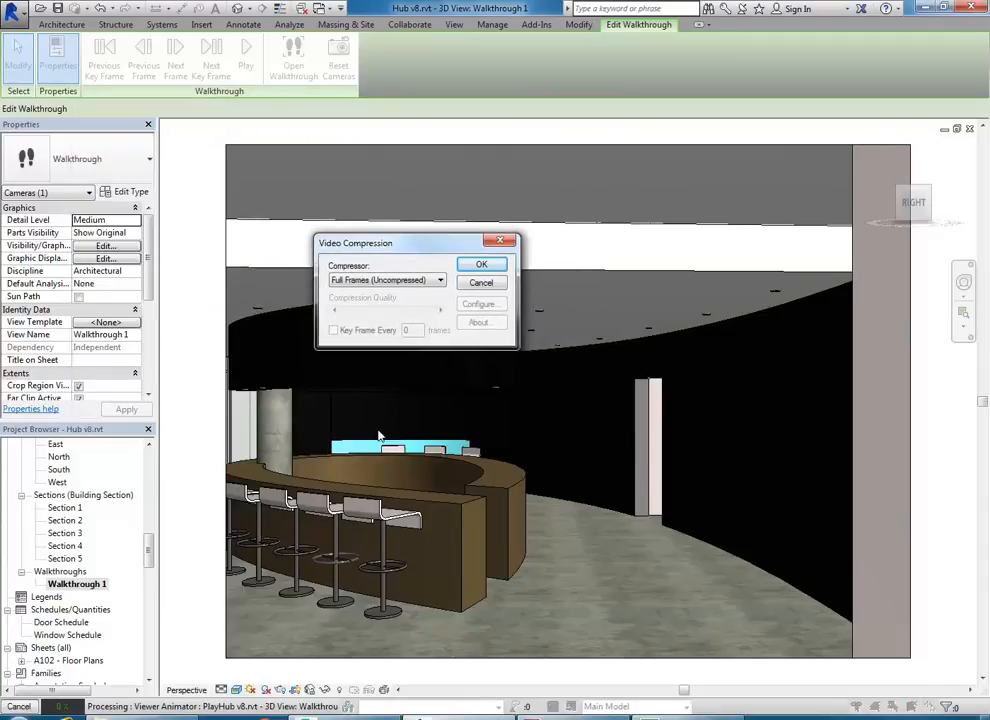
click(376, 284)
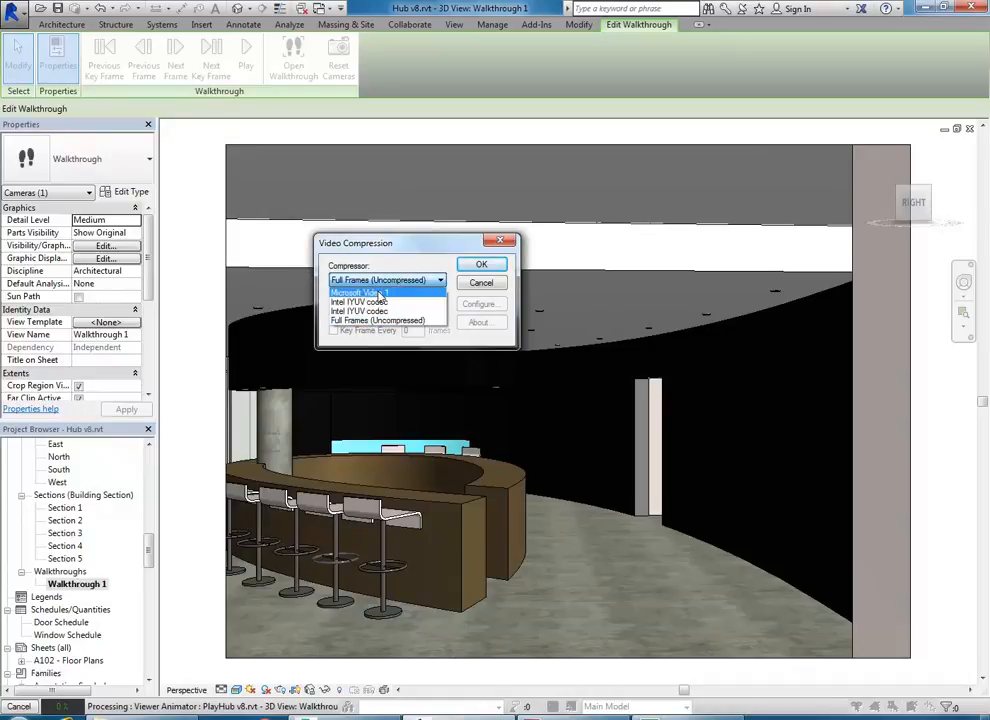
click(380, 293)
click(395, 281)
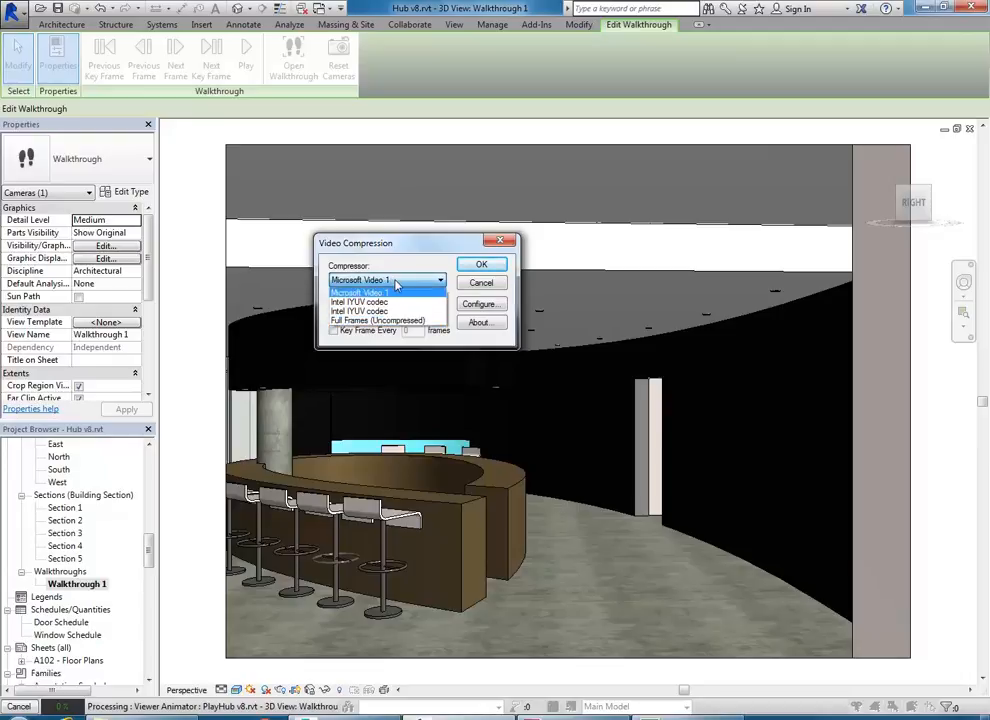
click(396, 284)
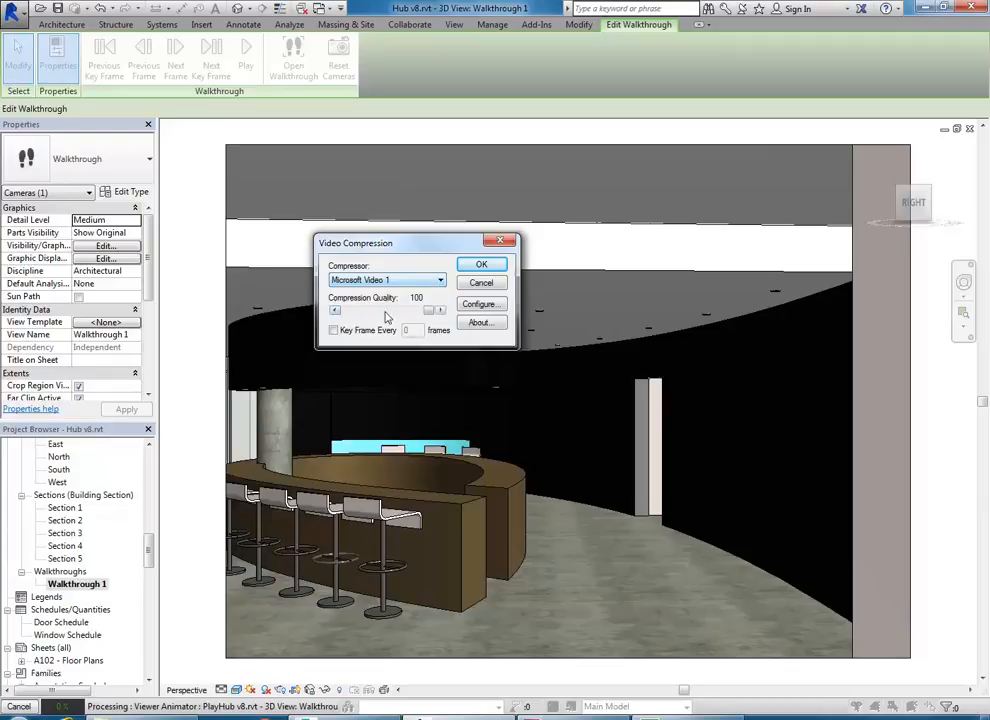
click(481, 265)
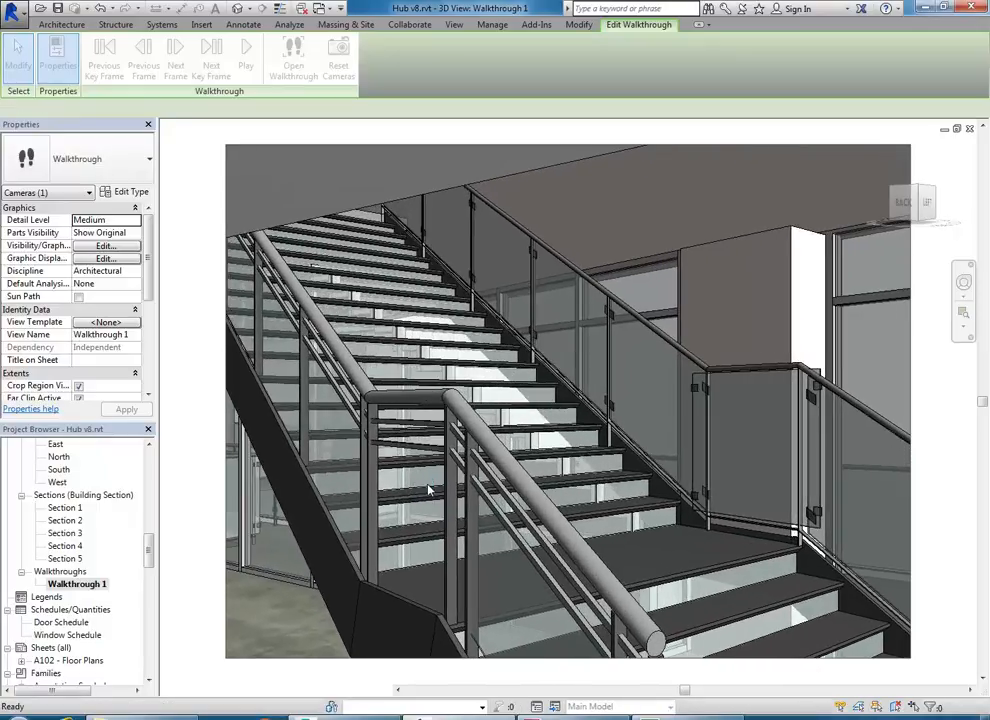
key(Escape)
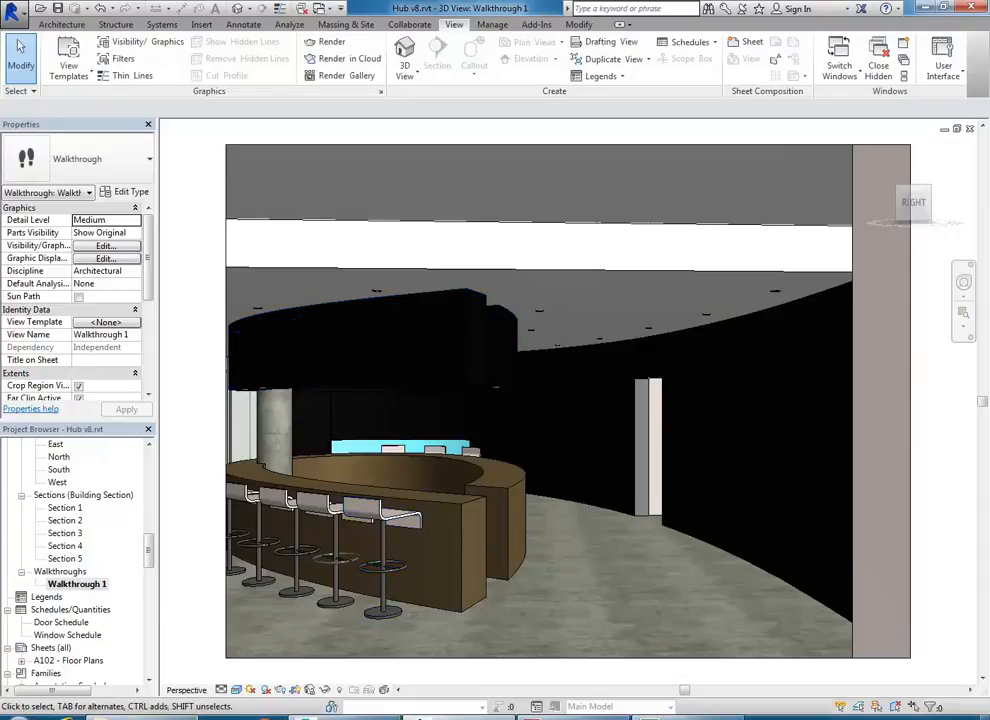
key(alt+Tab)
- Open the personal folder under Documents and select Hub v8 Walkthrough 1.avi to see its details
click(417, 457)
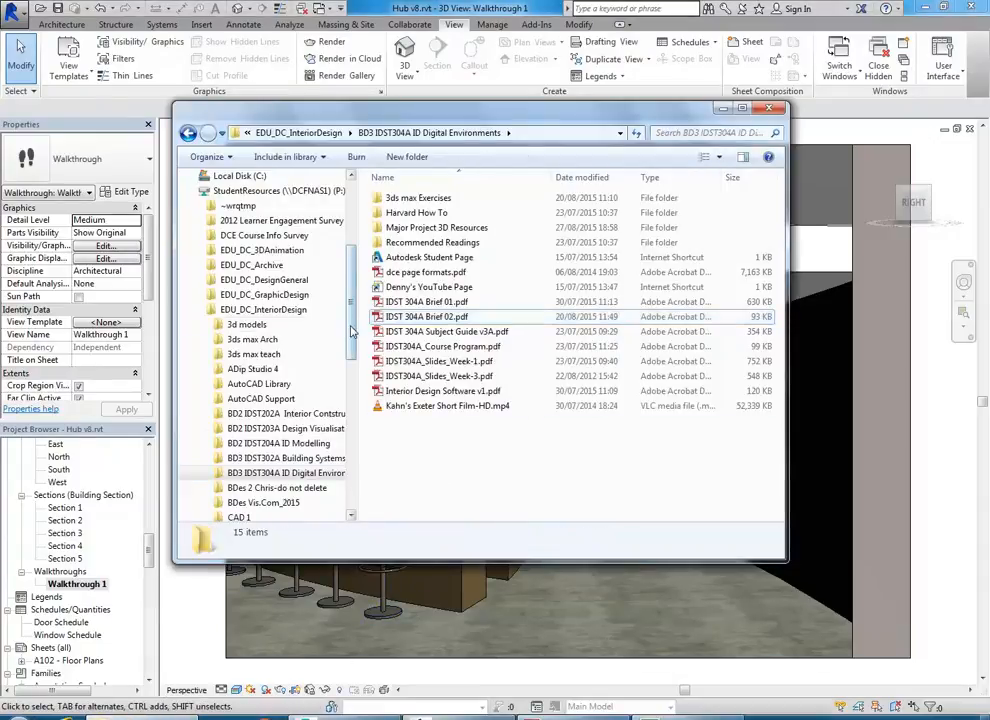
drag(353, 342, 357, 258)
click(226, 271)
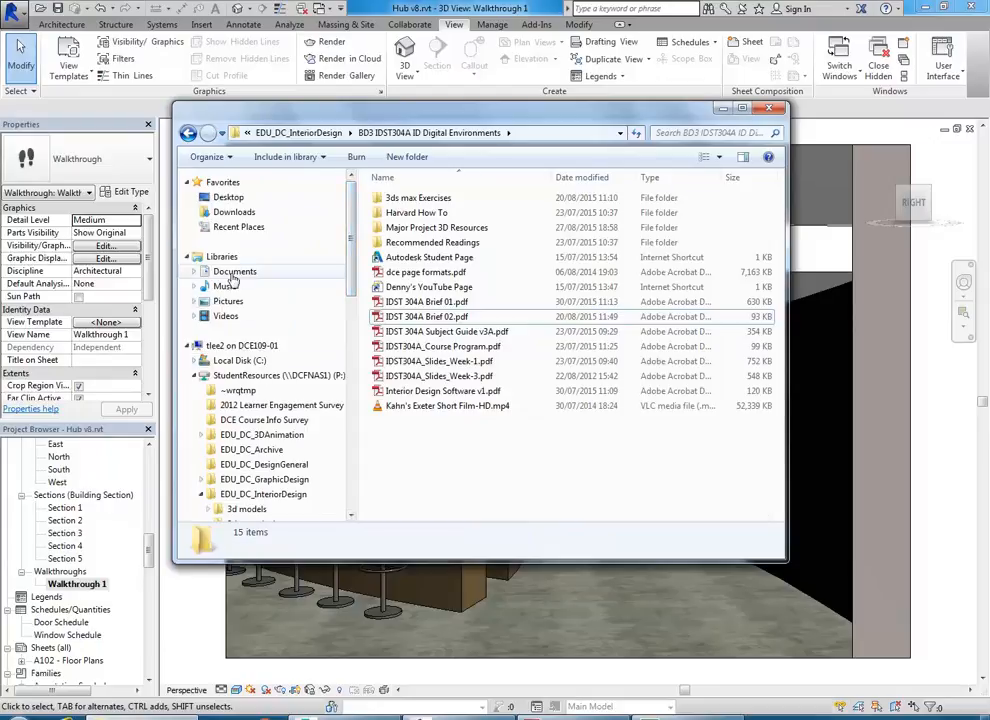
double_click(398, 359)
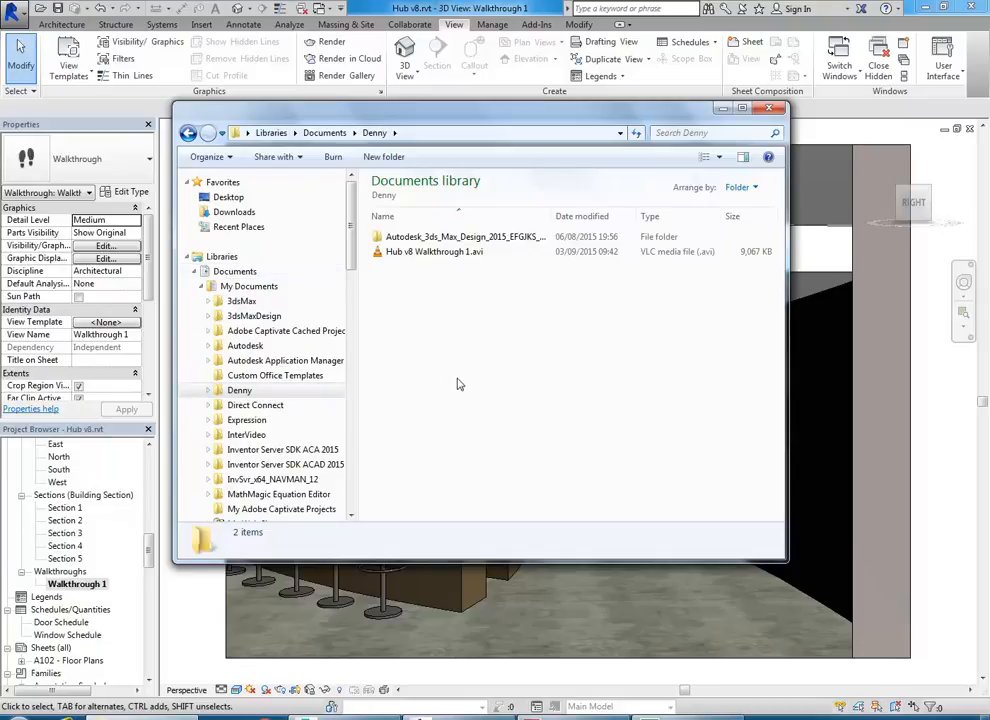
click(432, 253)
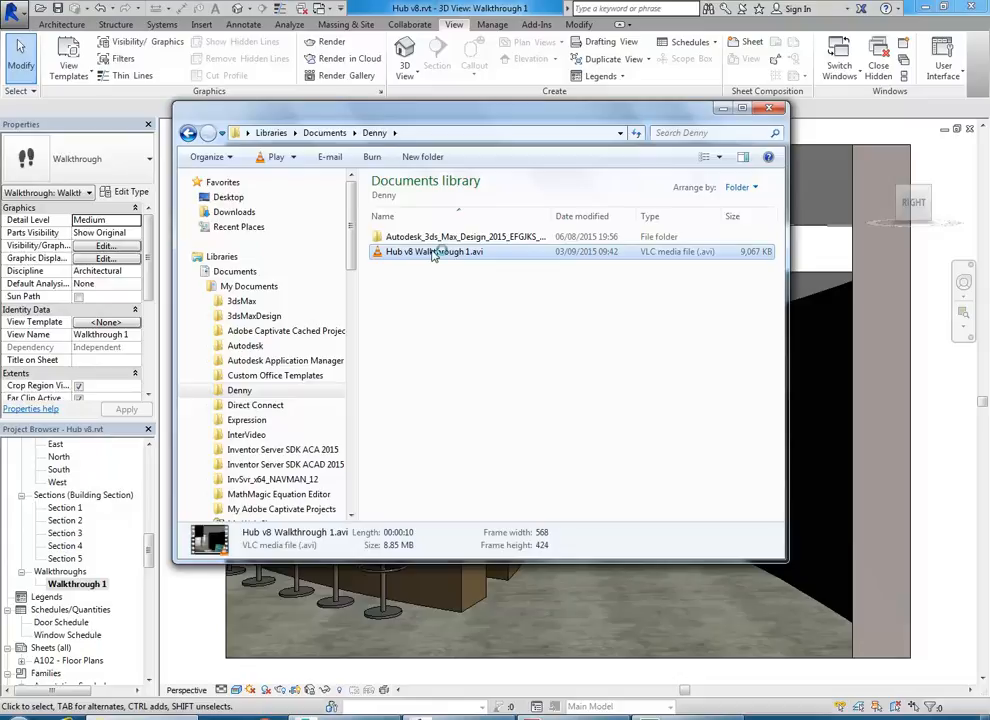
double_click(452, 255)
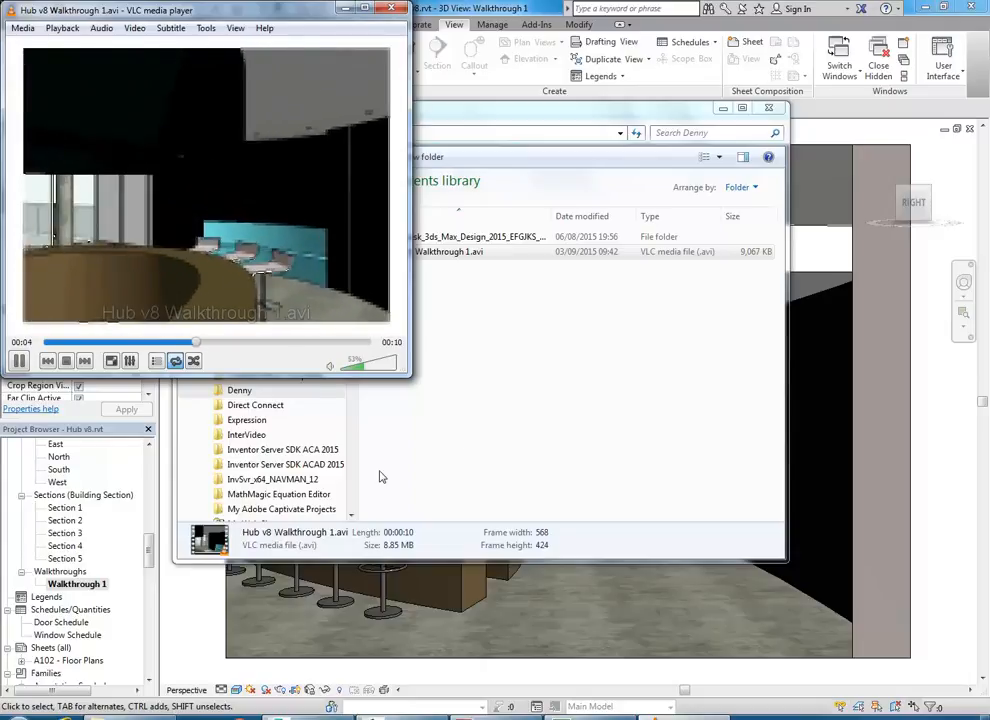
click(391, 12)
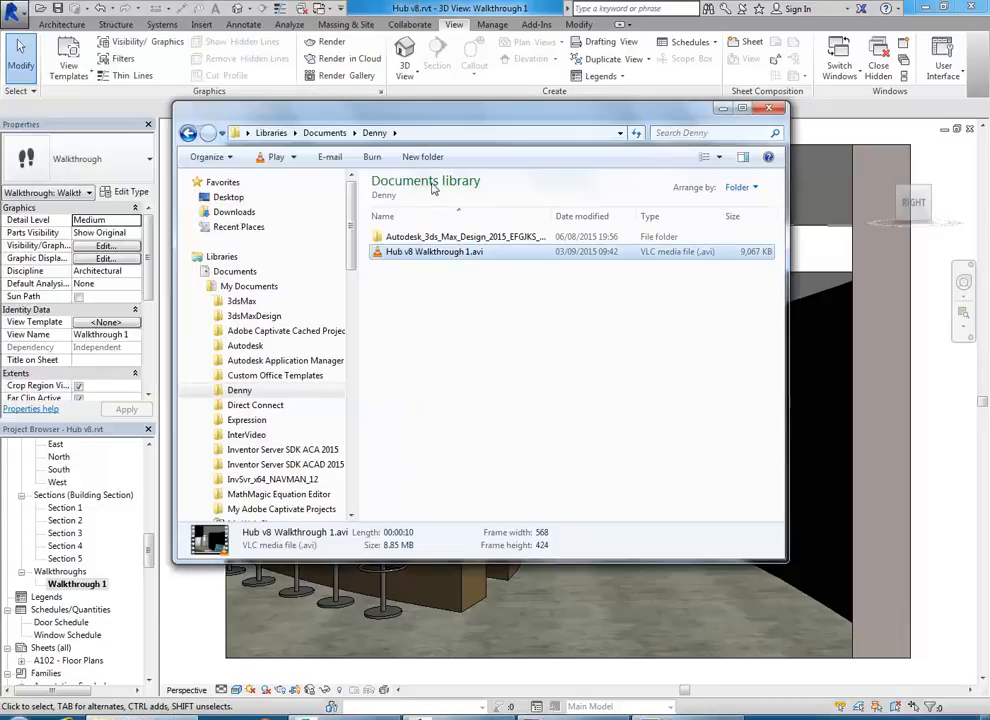
- Show the Open with program list for Hub v8 Walkthrough 1.avi
right_click(421, 259)
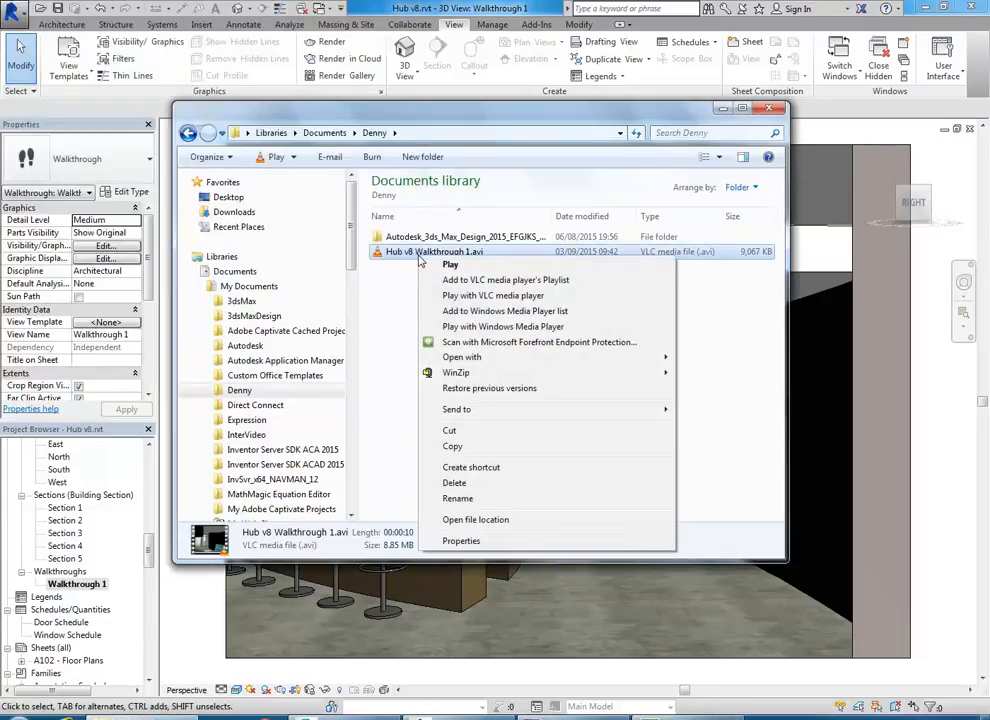
mouse_move(455, 358)
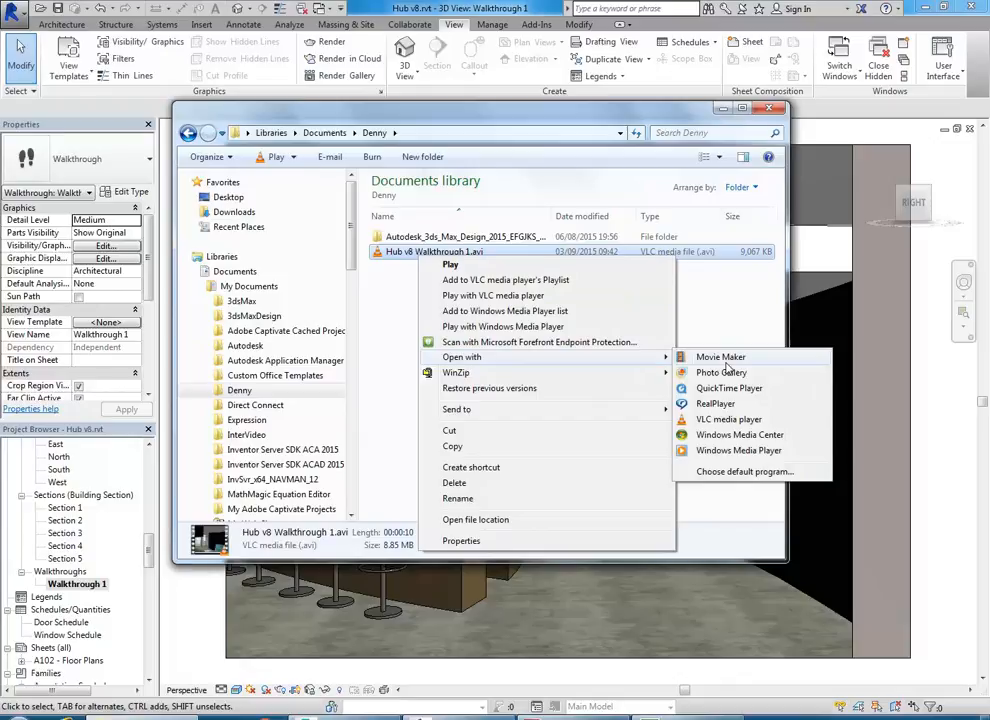
- Play Hub v8 Walkthrough 1.avi in Windows Media Player in an enlarged window
click(737, 451)
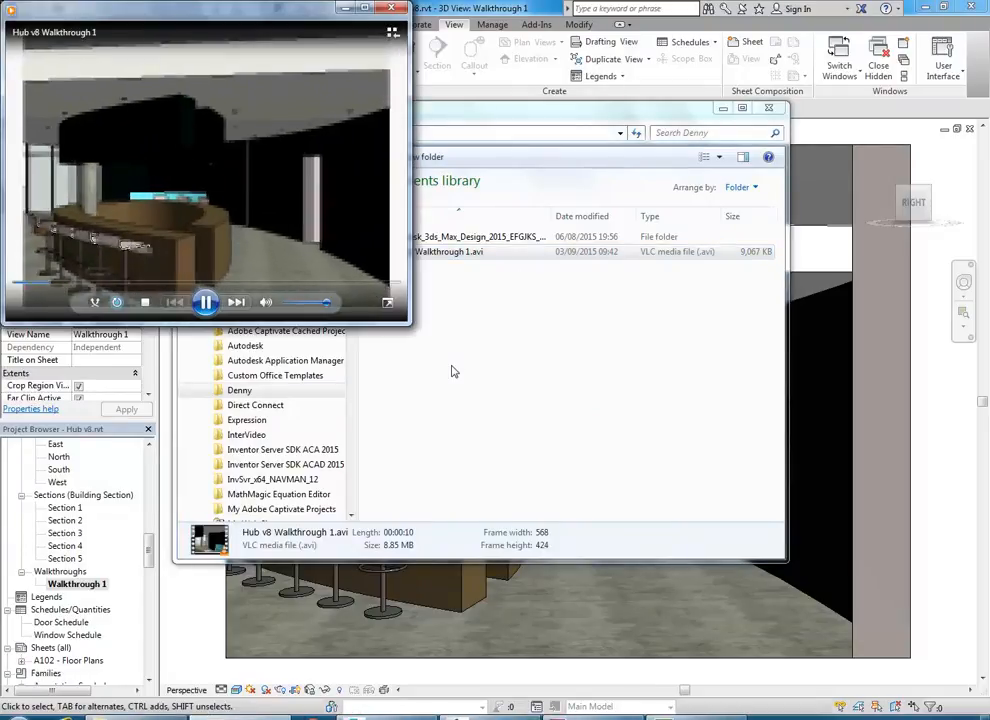
drag(409, 323, 708, 571)
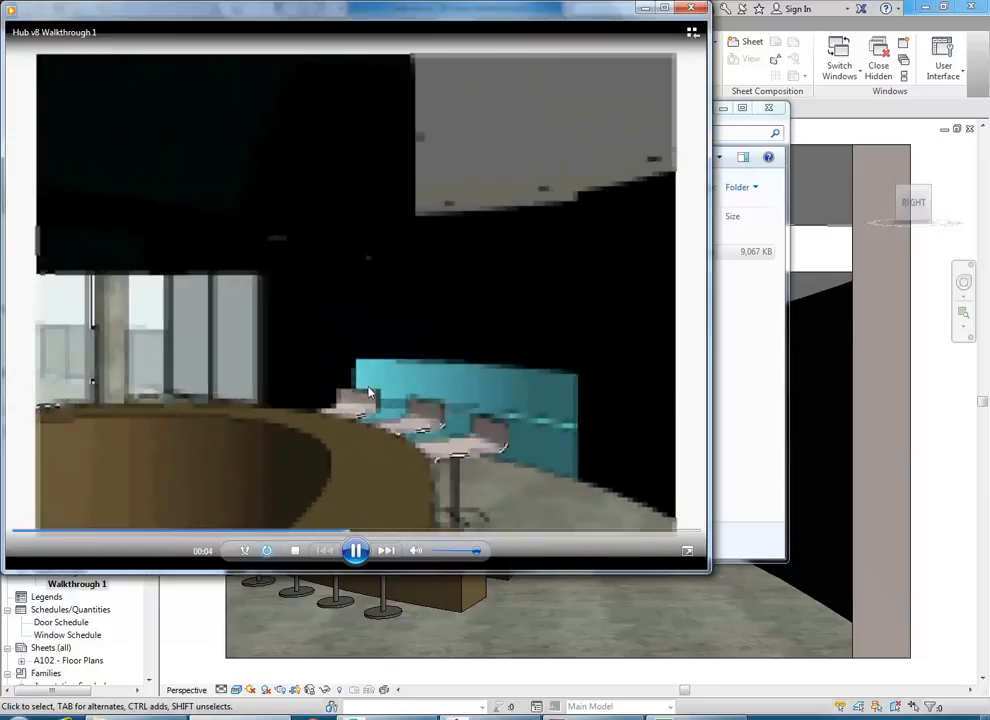
- Replay the AVI enlarged in VLC with loop on, then close the players and minimize Explorer
click(692, 11)
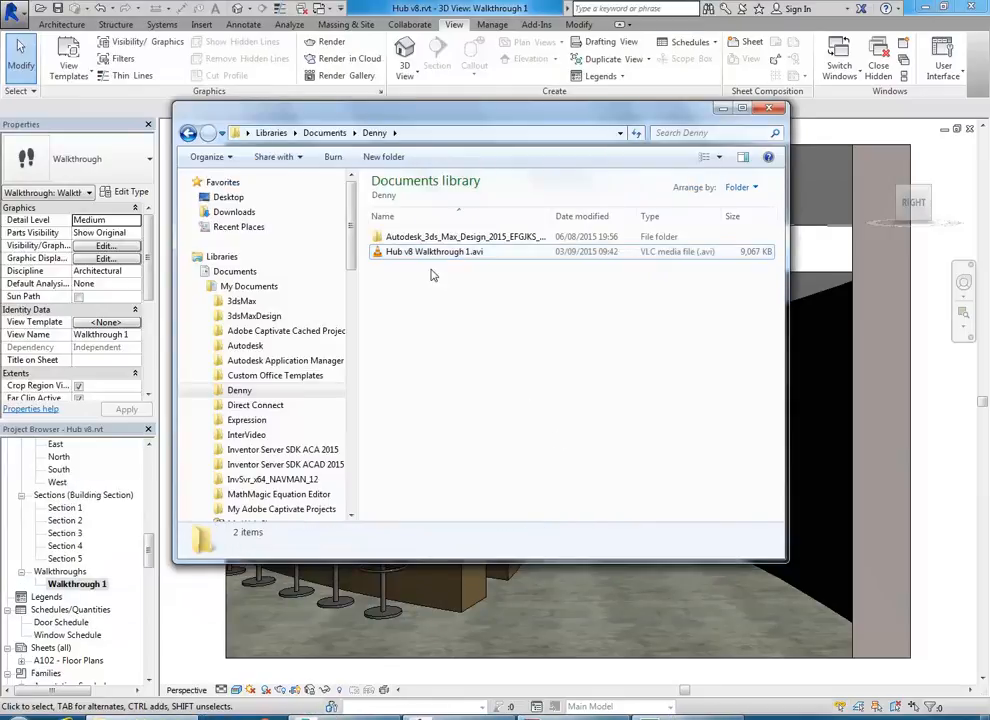
double_click(410, 252)
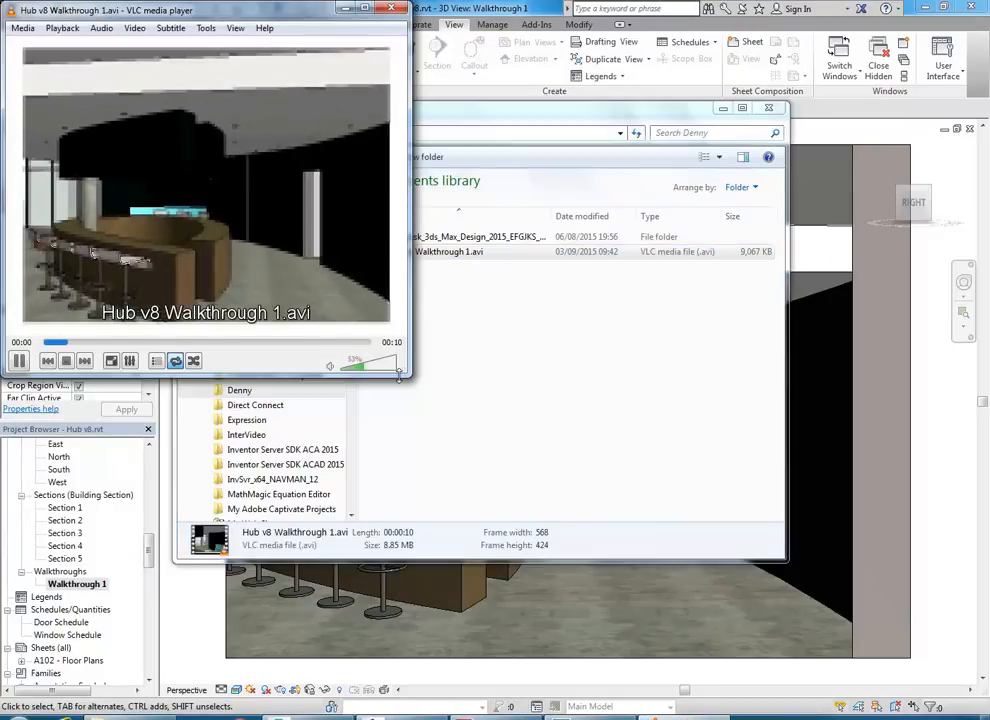
drag(408, 376, 568, 544)
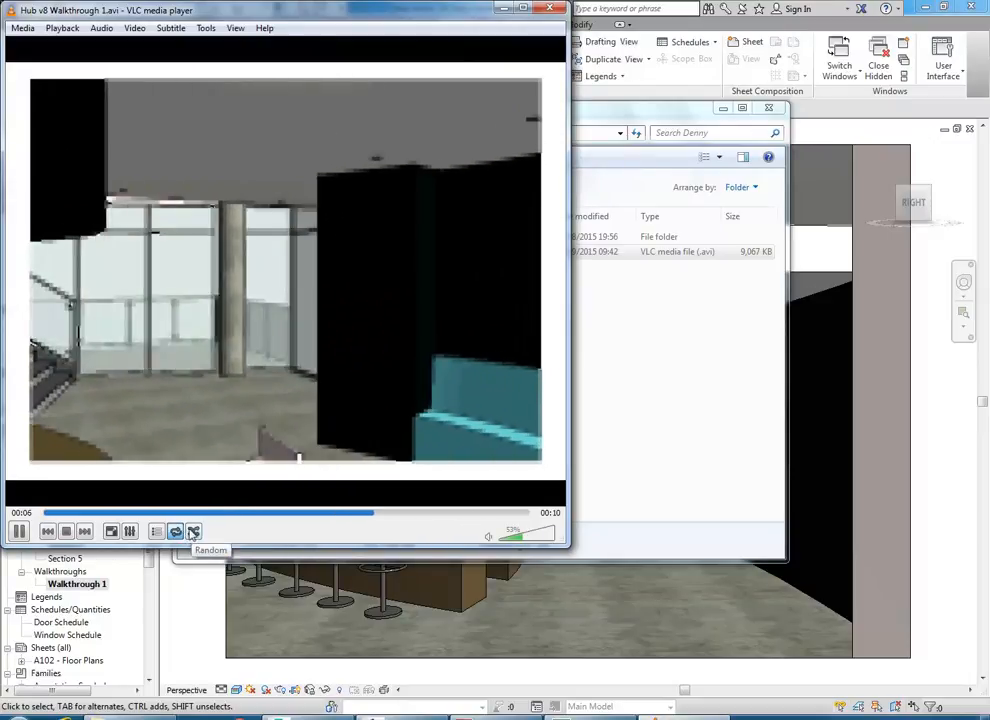
click(175, 533)
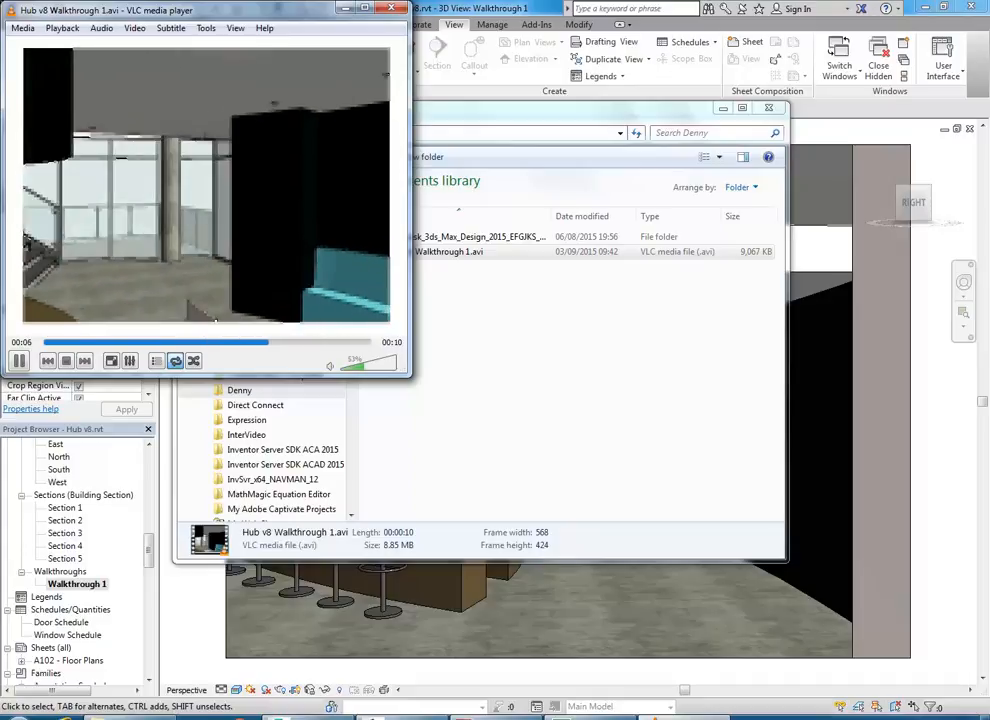
click(391, 9)
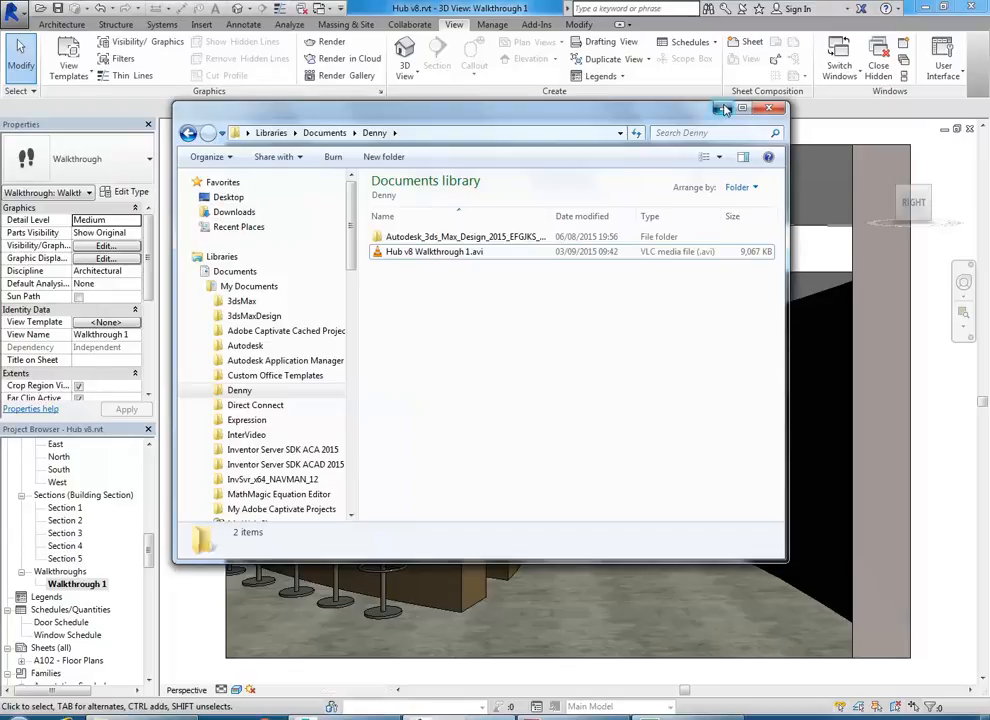
click(722, 109)
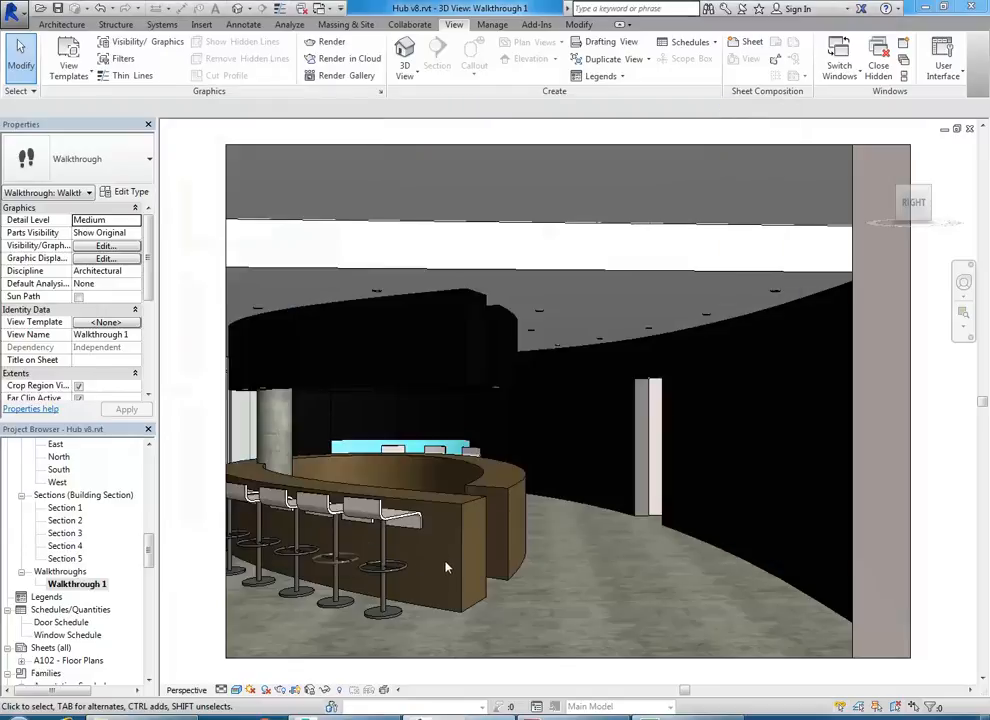
- Choose Export > Images and Animations > Walkthrough from the Application menu
click(12, 8)
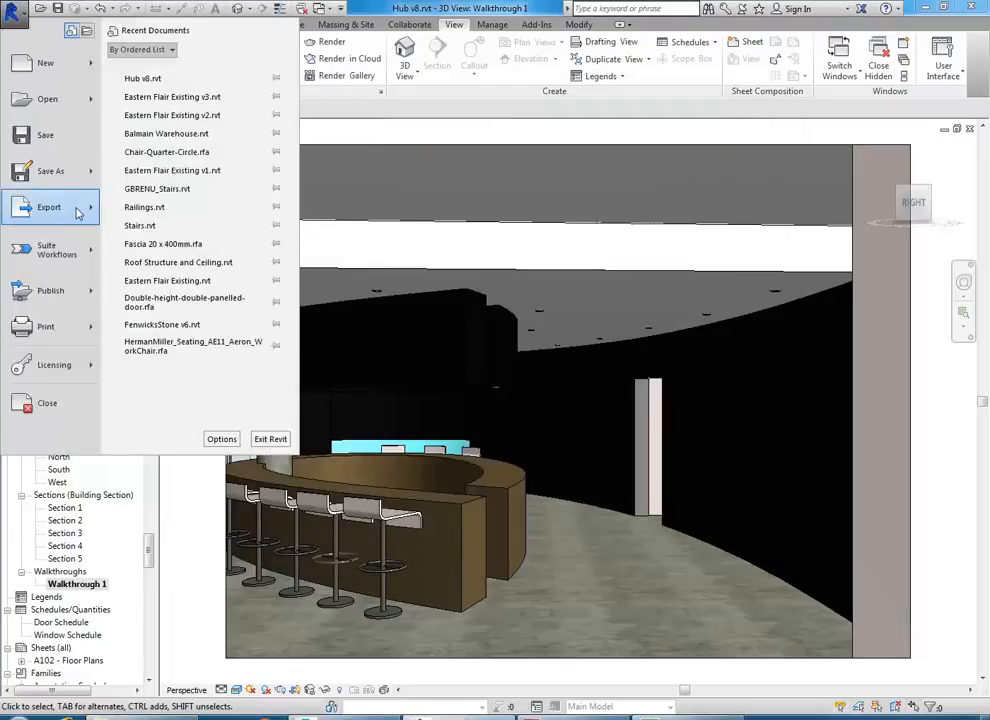
mouse_move(65, 215)
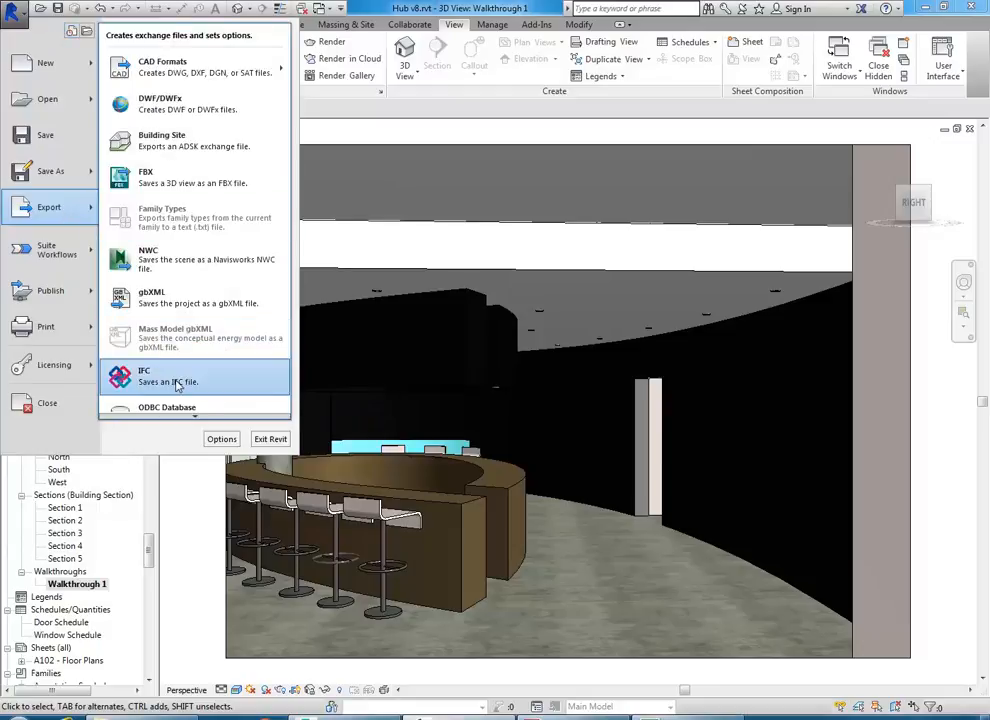
scroll(181, 418, down, 3)
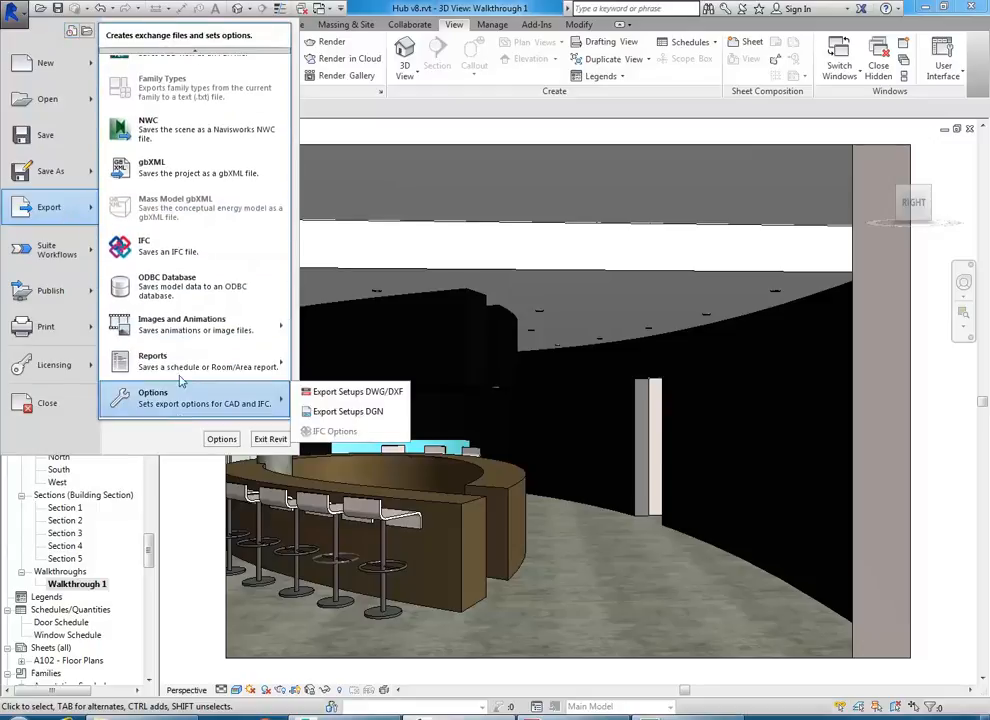
mouse_move(181, 340)
click(312, 318)
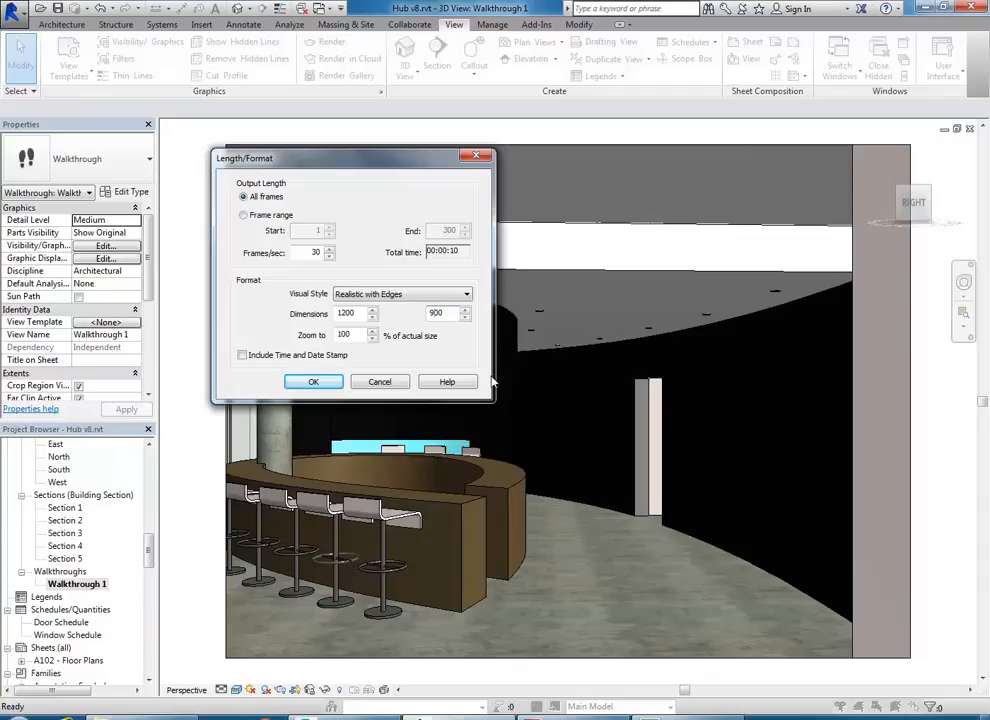
- Change the export dimensions from 1200 × 900 to 1440 × 1080 and accept the Length/Format settings
drag(354, 313, 318, 328)
text(1)
drag(446, 313, 397, 298)
text(1)
click(355, 317)
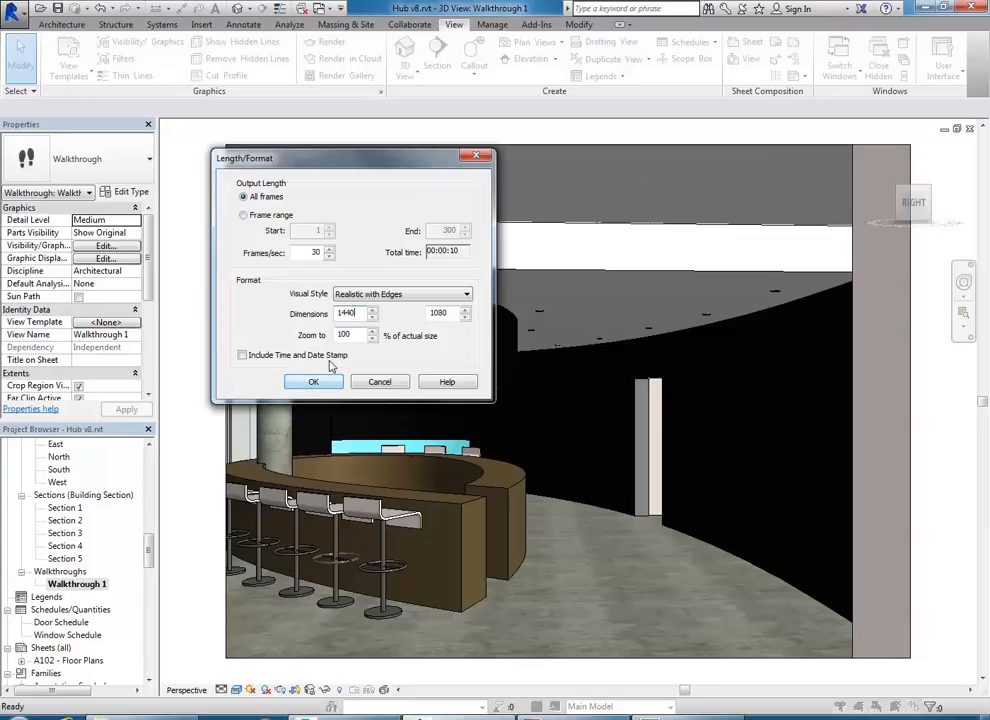
click(312, 384)
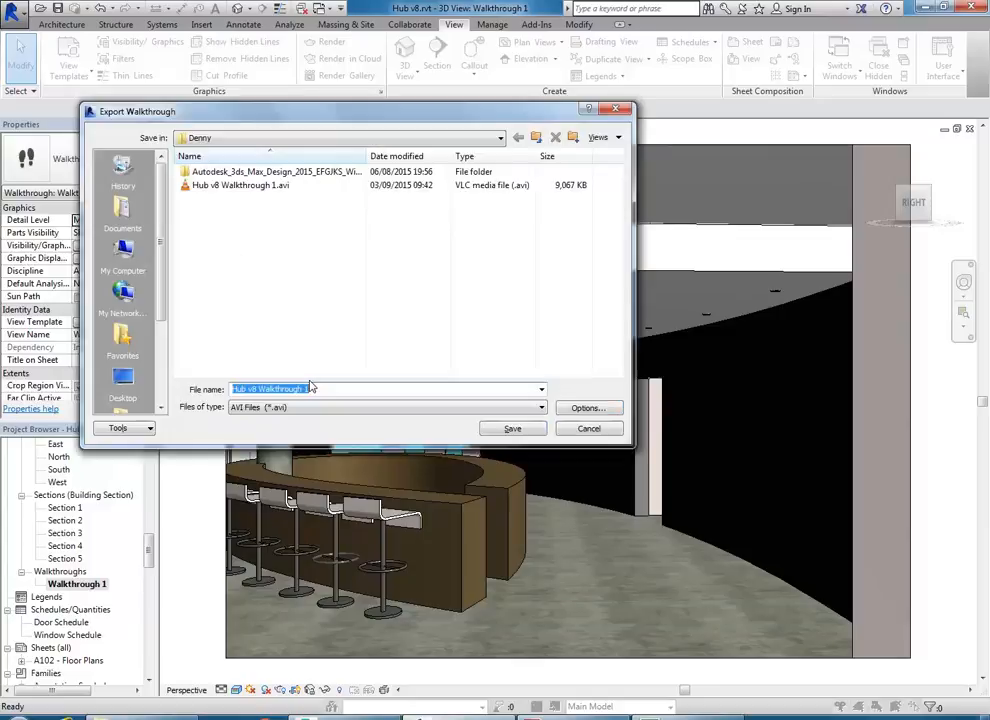
- Save the export under an edited file name with Microsoft Video 1 compression and start rendering
click(322, 390)
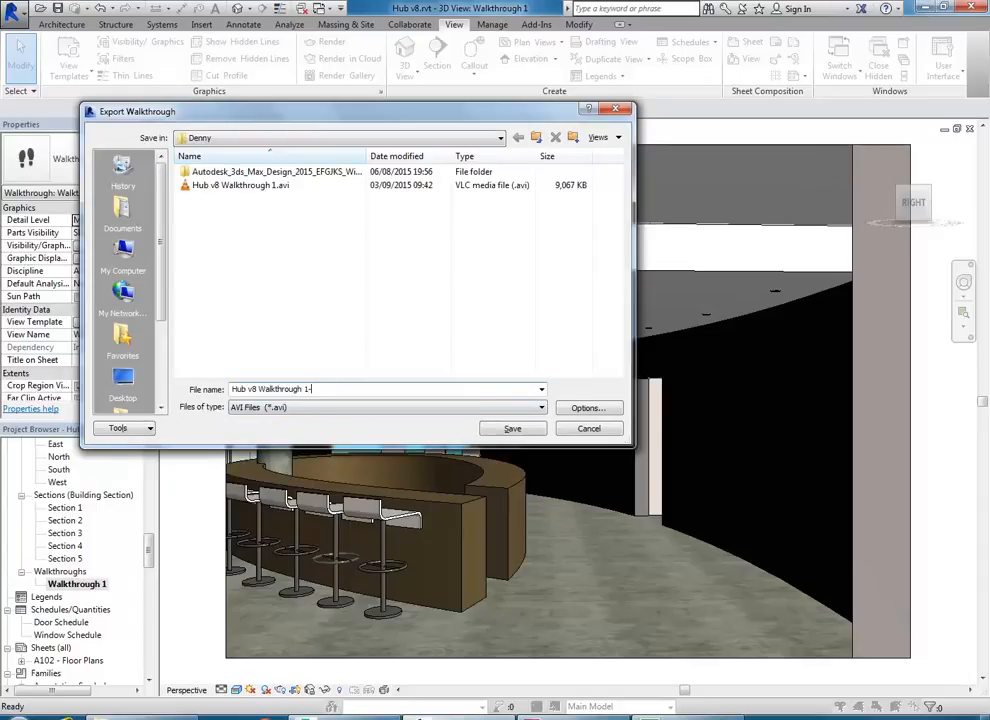
click(512, 428)
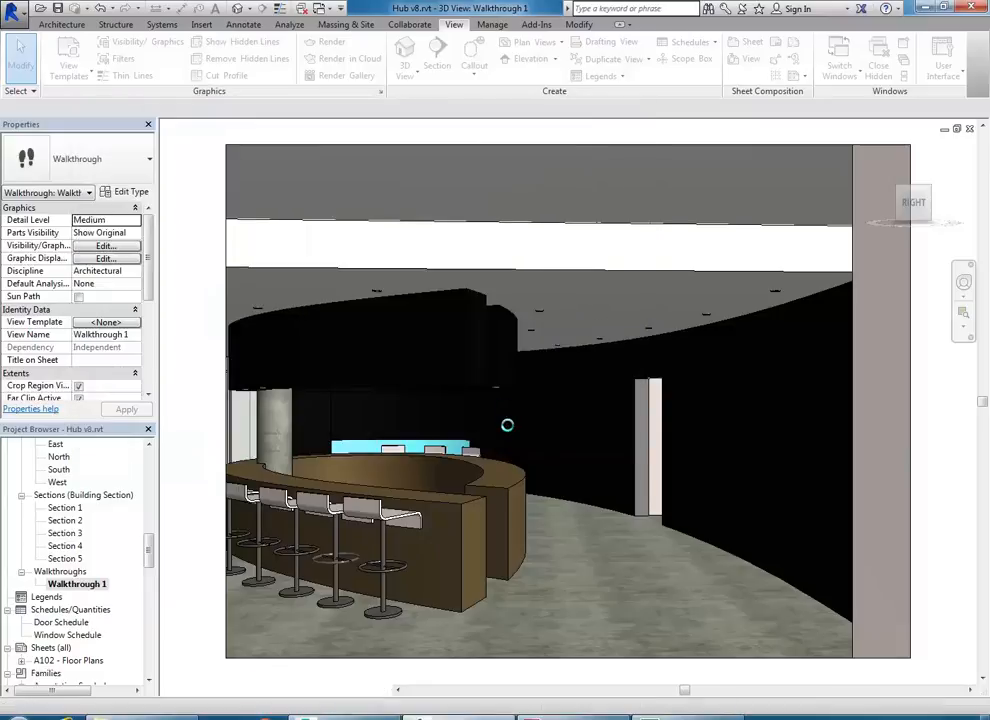
click(496, 346)
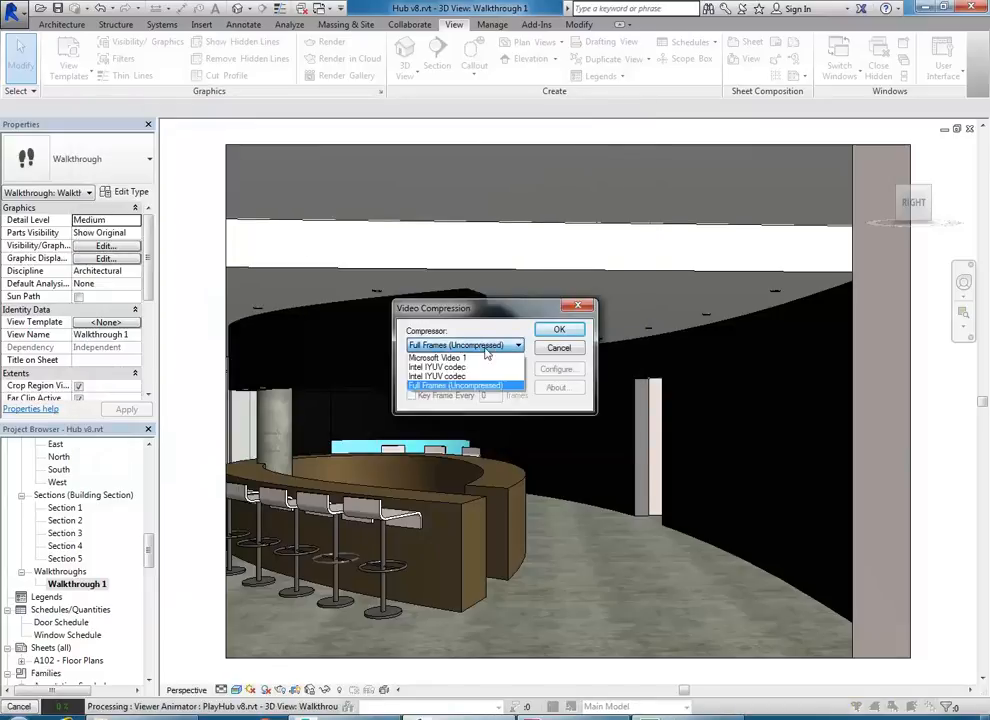
click(462, 357)
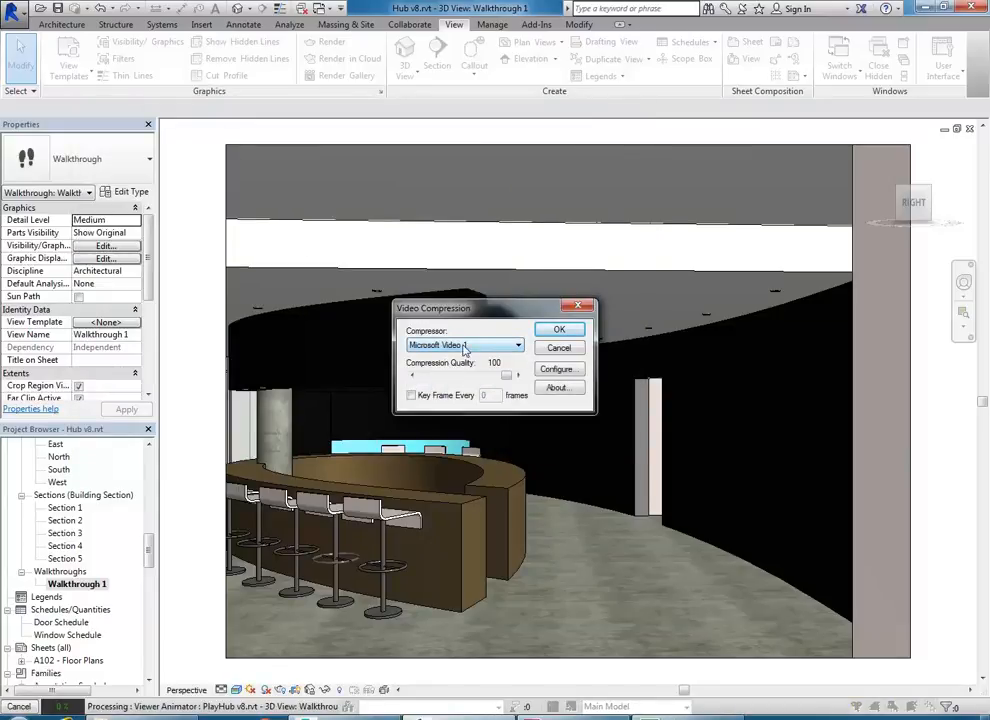
click(559, 330)
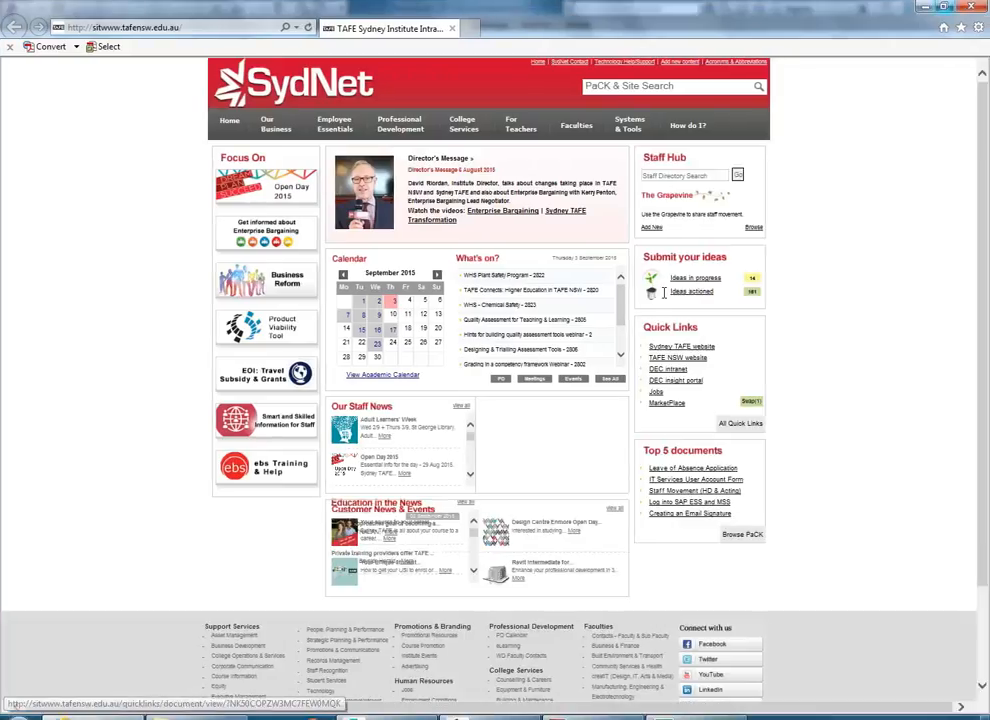
click(195, 26)
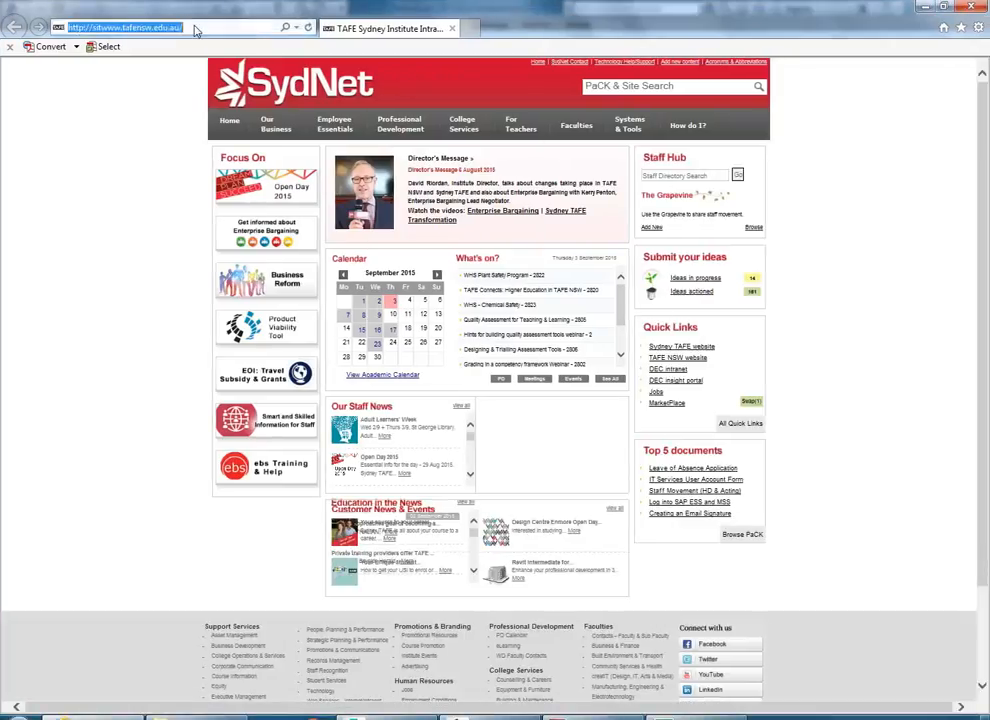
text(www.)
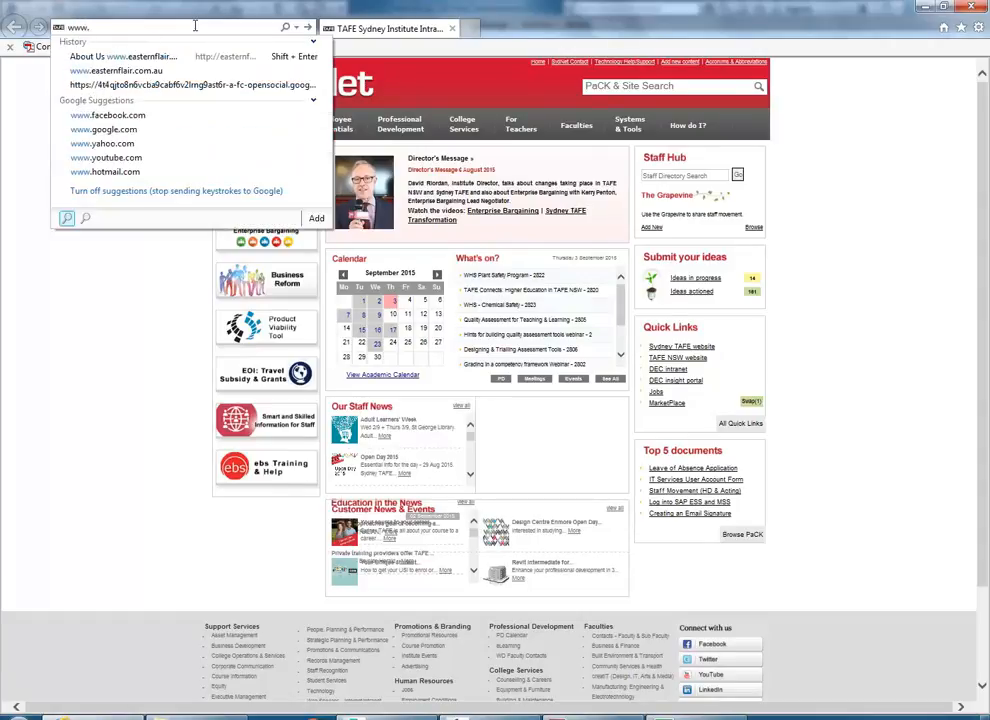
text(g)
key(BackSpace)
text(y)
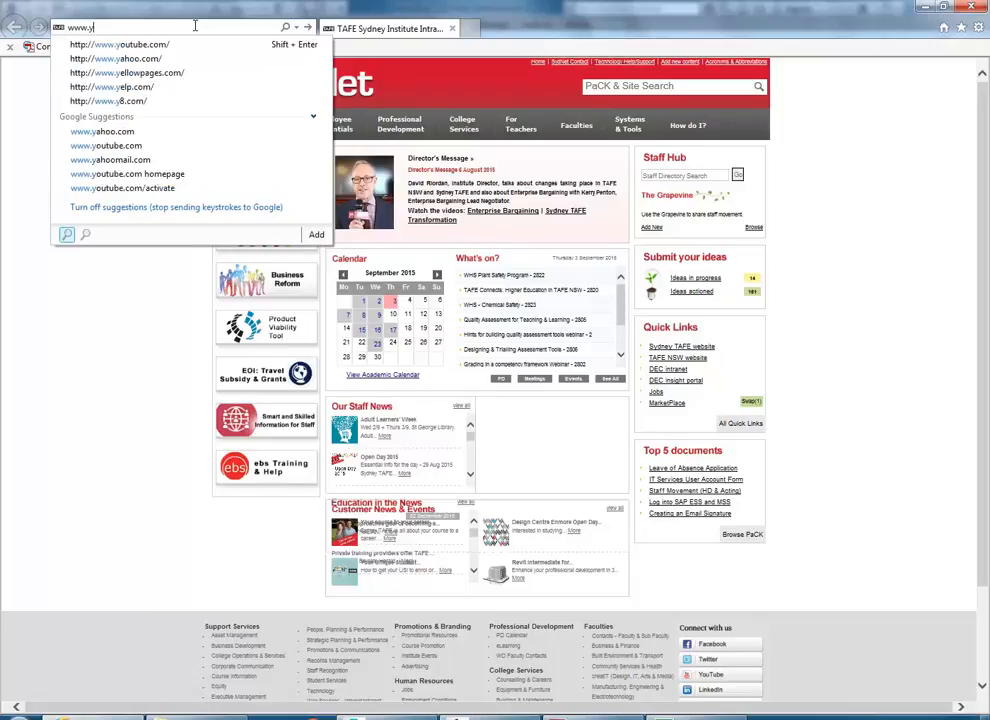
key(Down)
key(Return)
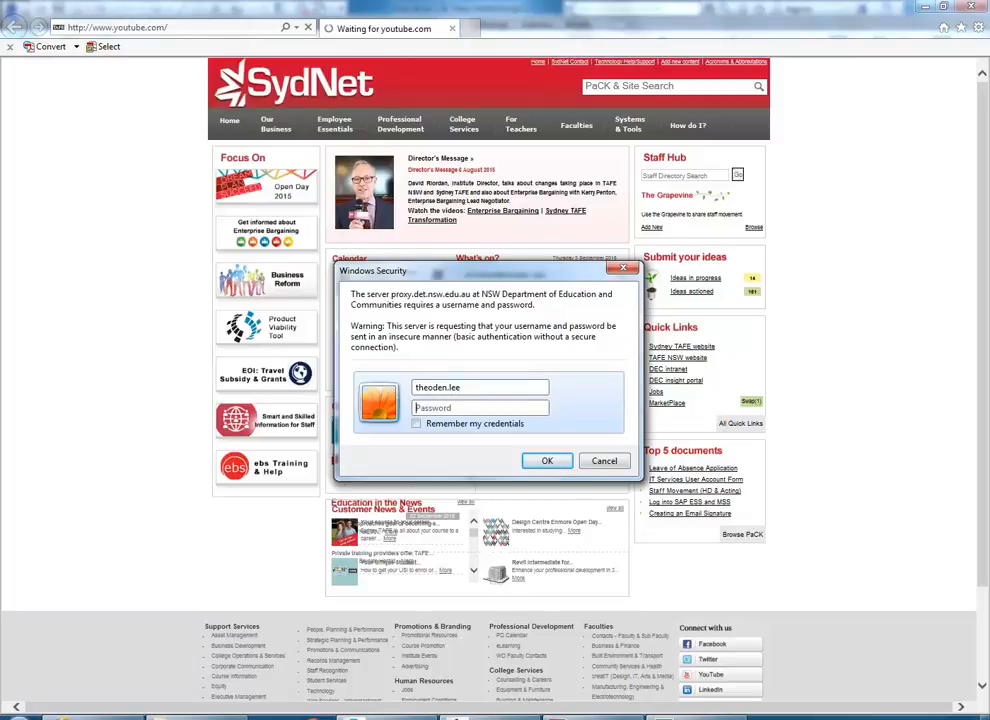
text(***)
key(Return)
click(195, 27)
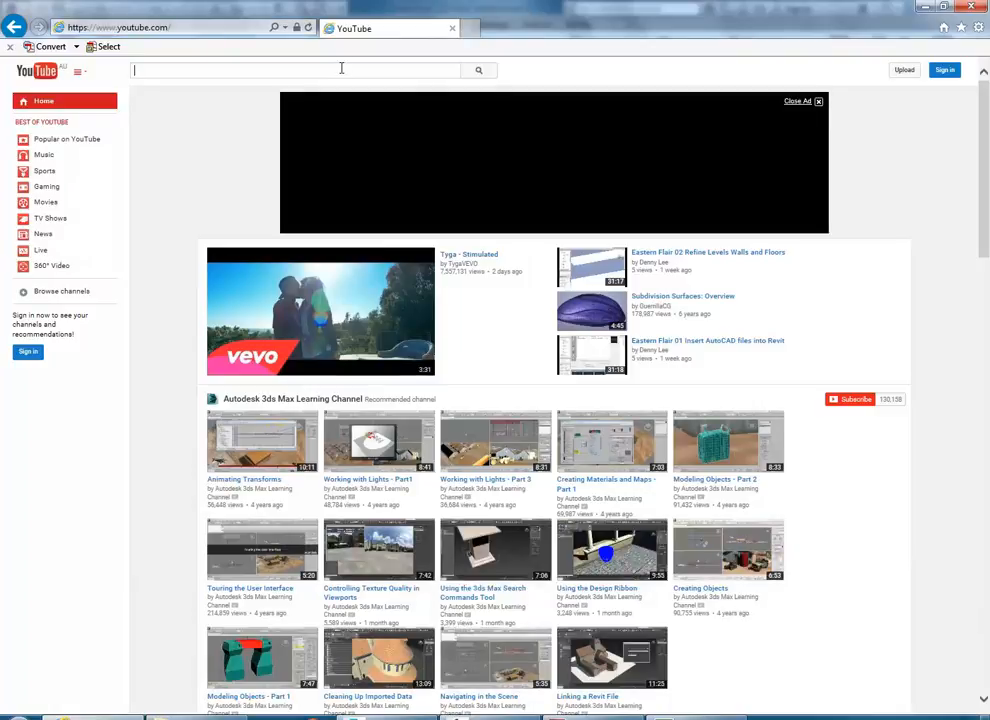
- Search YouTube for 'alex roman' and open The Third & The Seventh by Alex Roman HD
text(alex )
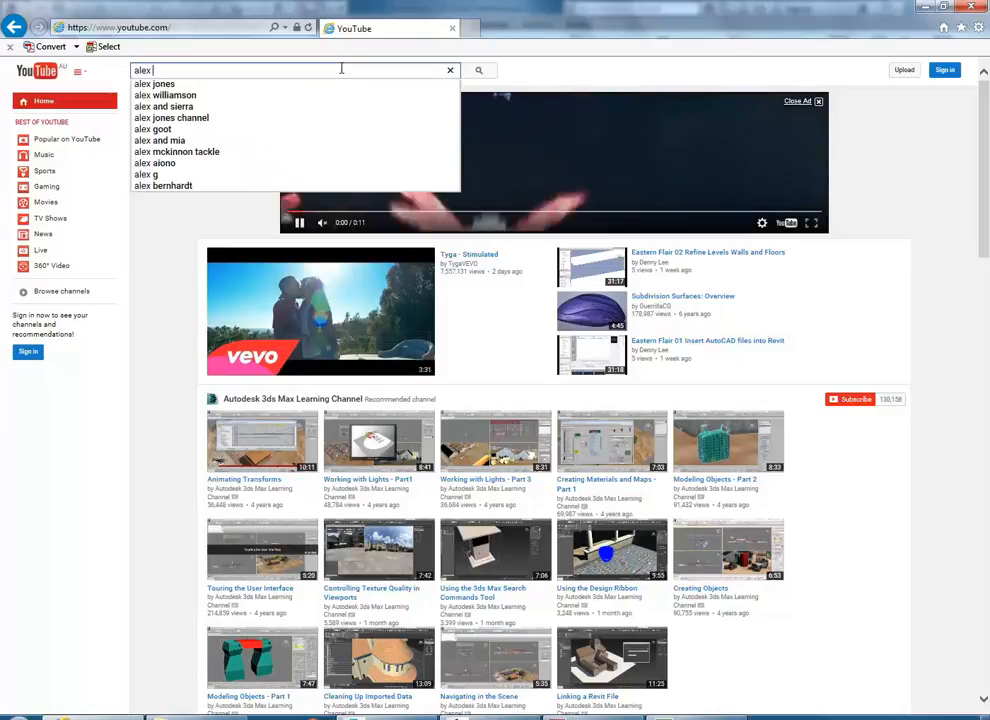
text(roman)
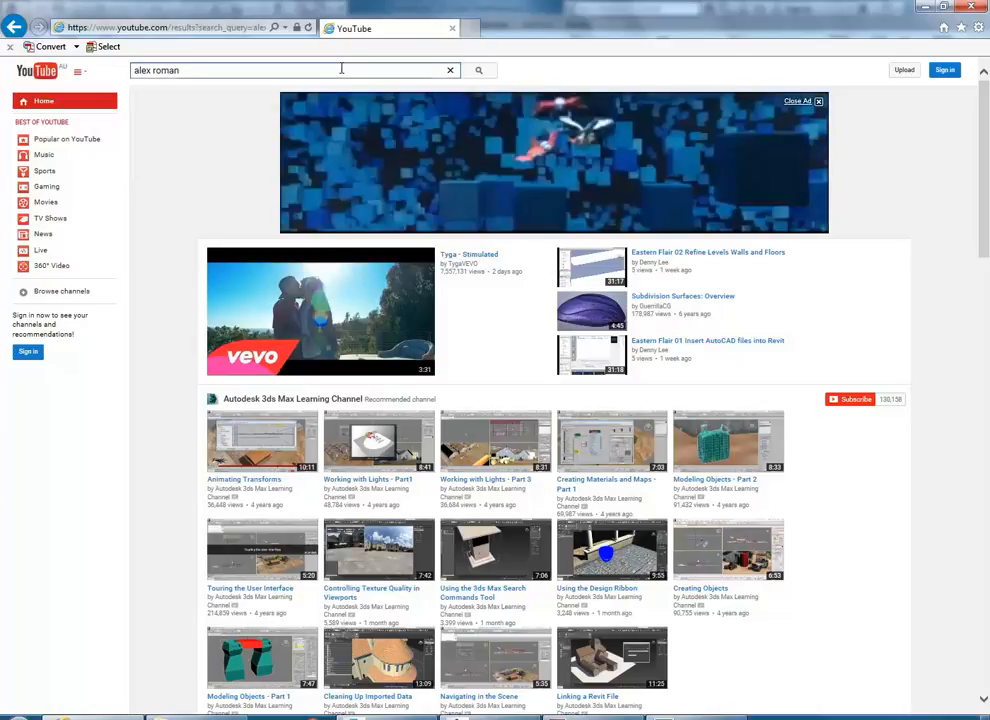
key(Return)
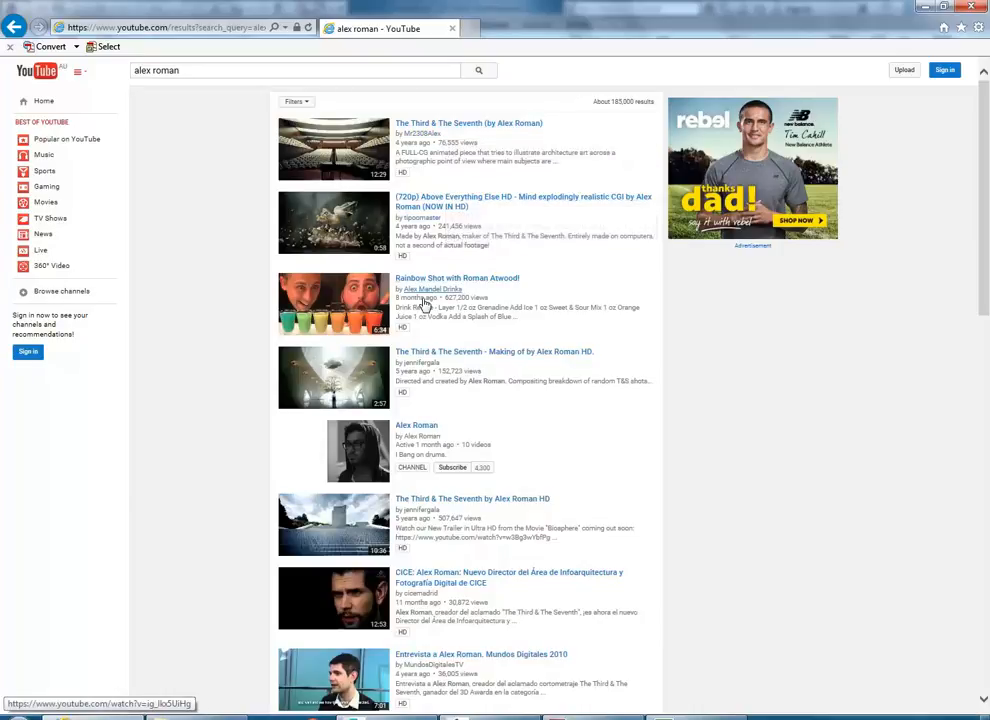
click(444, 499)
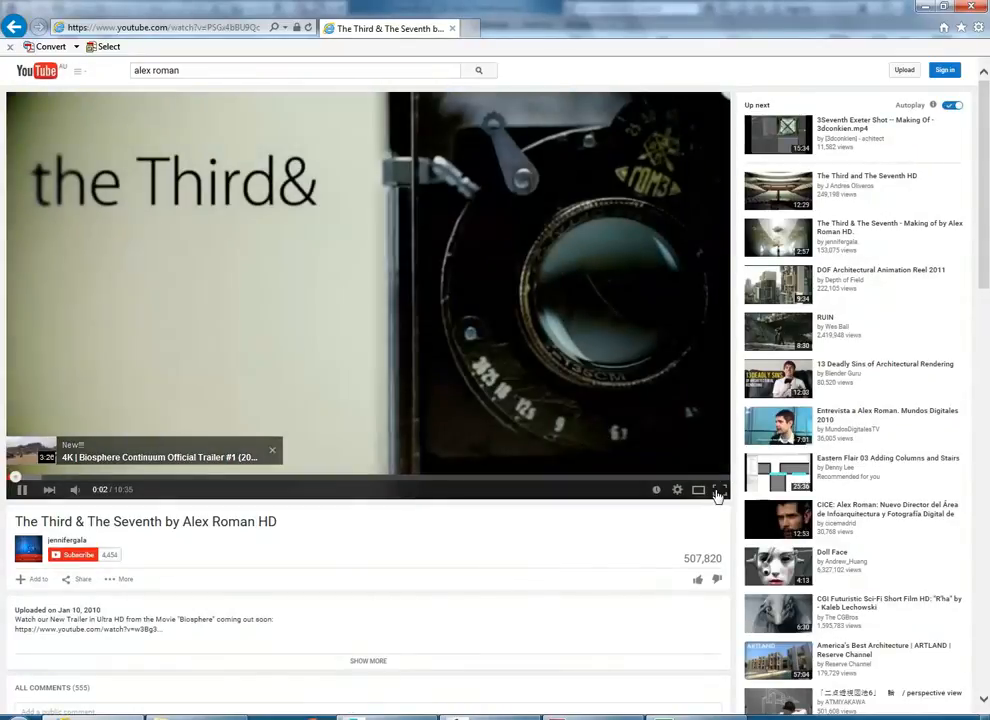
- Watch The Third & The Seventh full screen, pause at 1:20, and return to Revit's Walkthrough 1
click(719, 489)
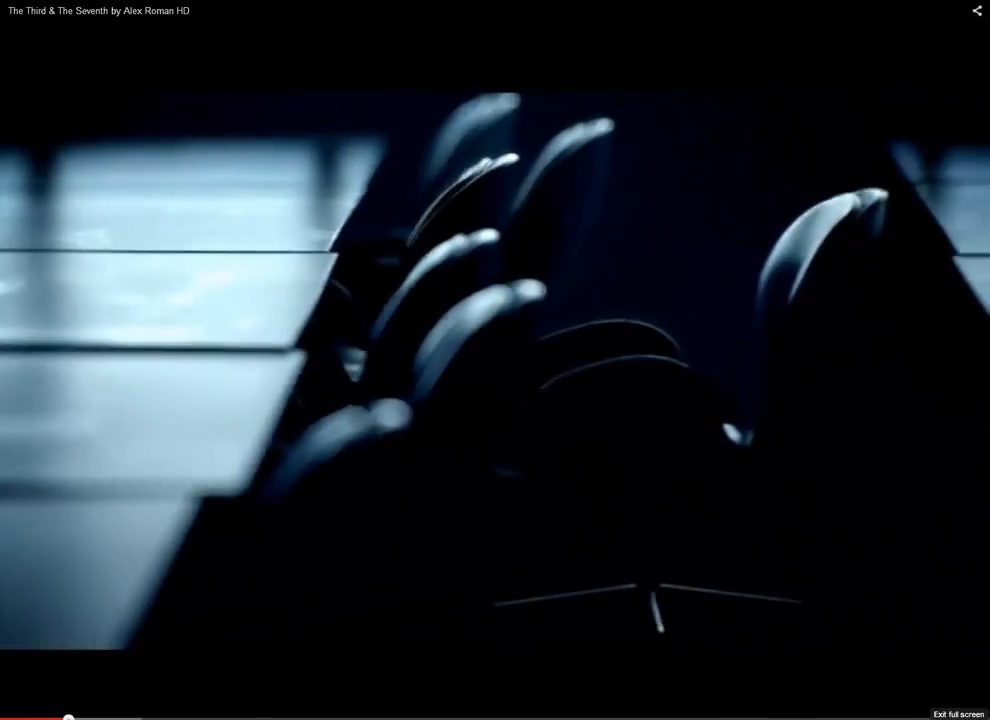
click(972, 708)
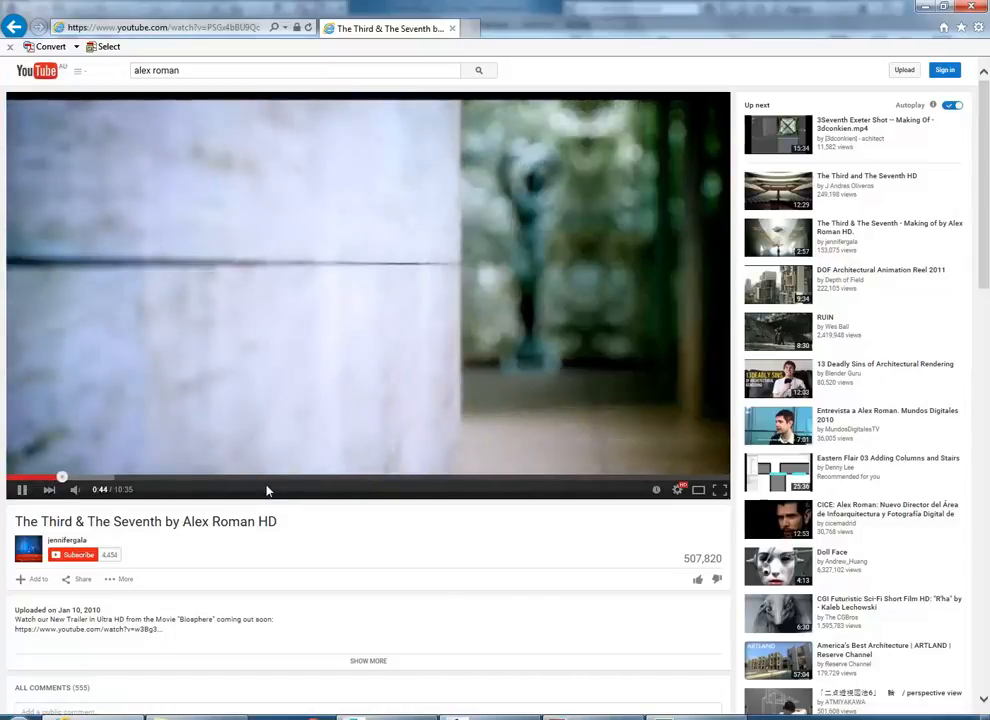
click(719, 489)
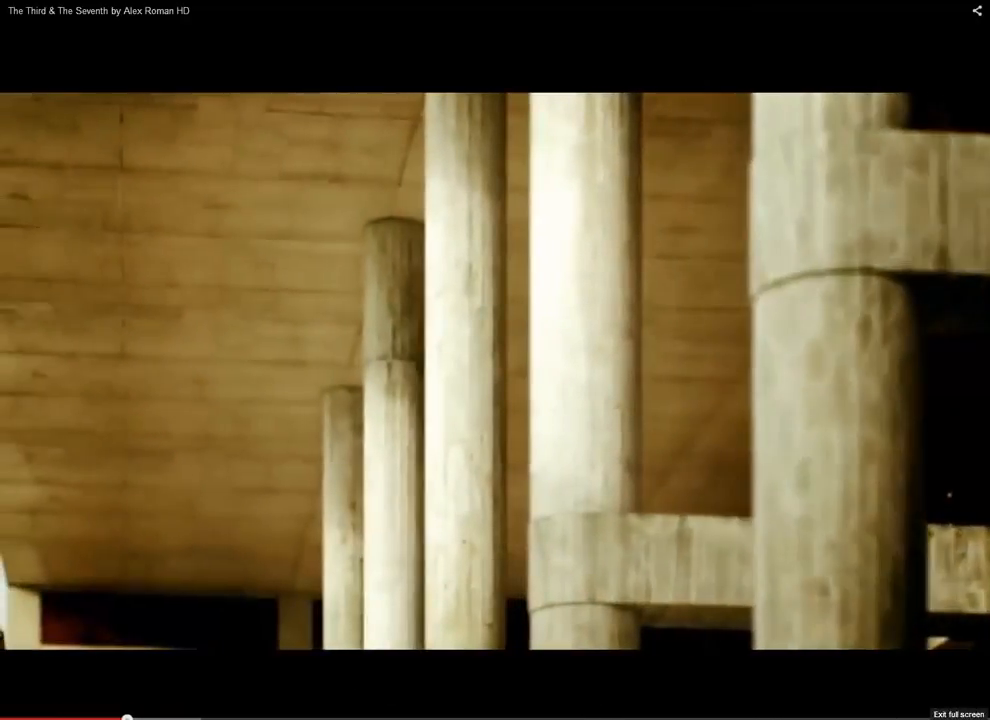
click(974, 718)
click(22, 490)
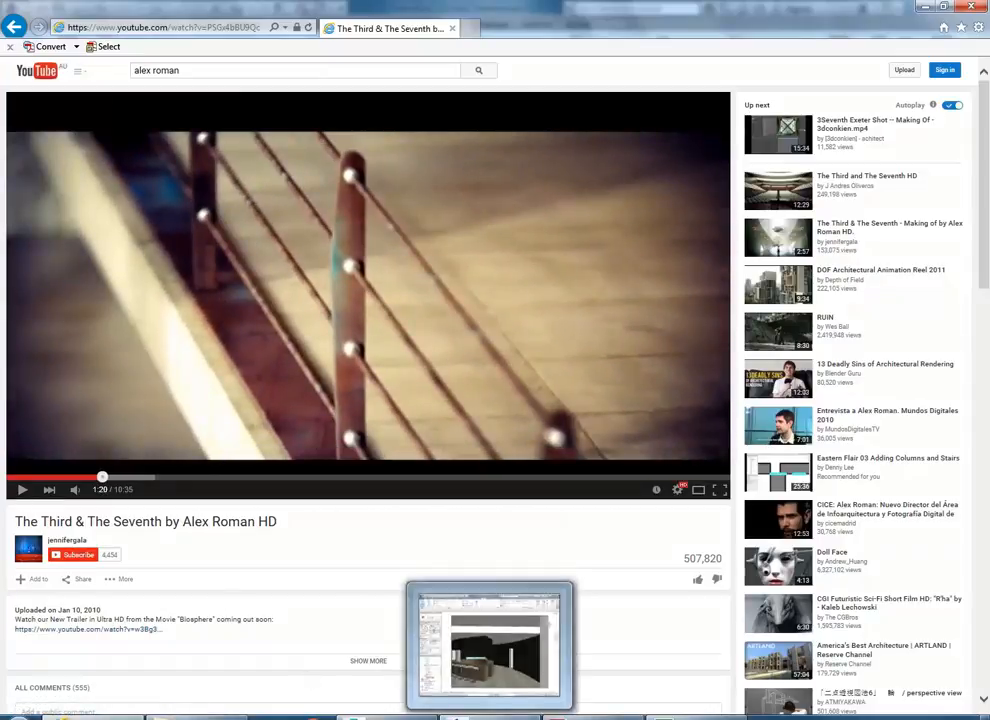
click(488, 645)
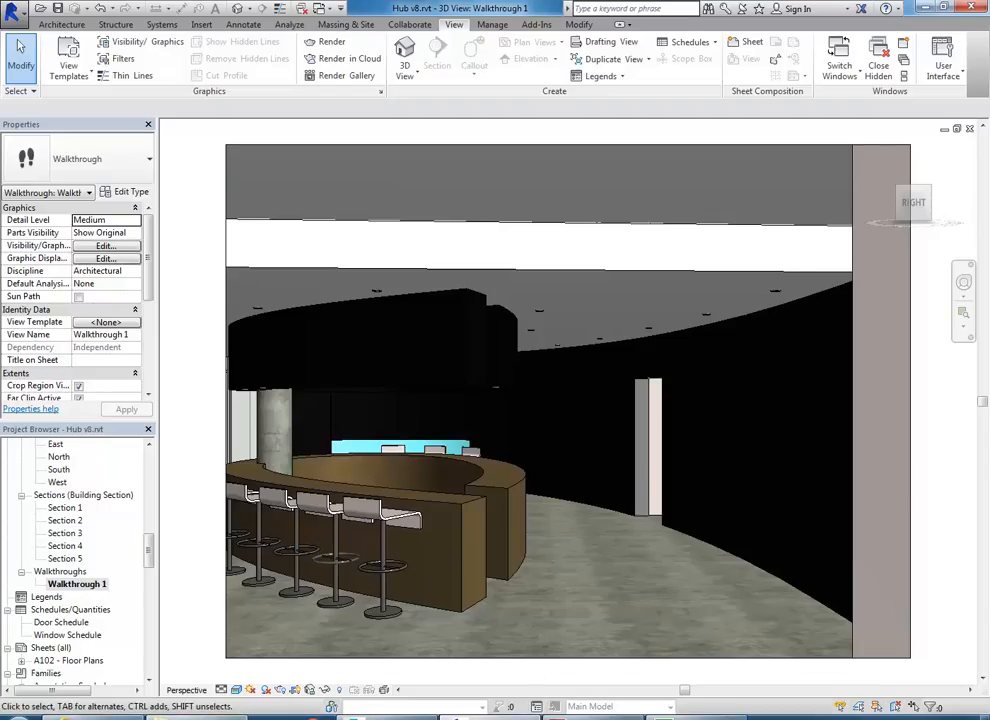
- Play Hub v8 Walkthrough 1-HQ.avi (57,736 KB) from the Denny folder in VLC
click(197, 718)
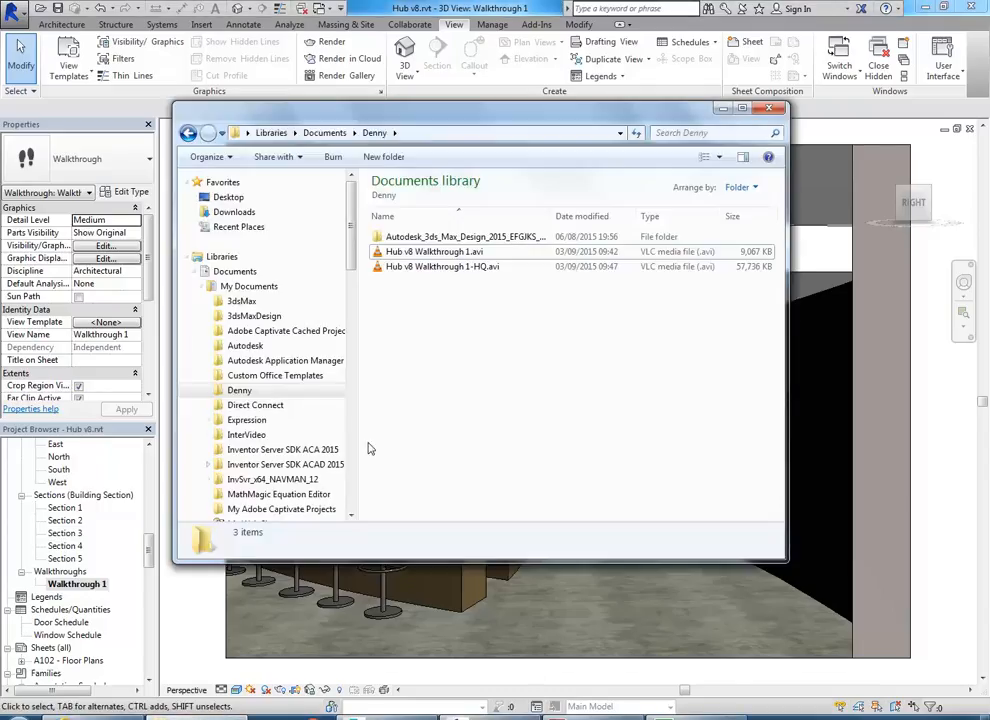
double_click(421, 268)
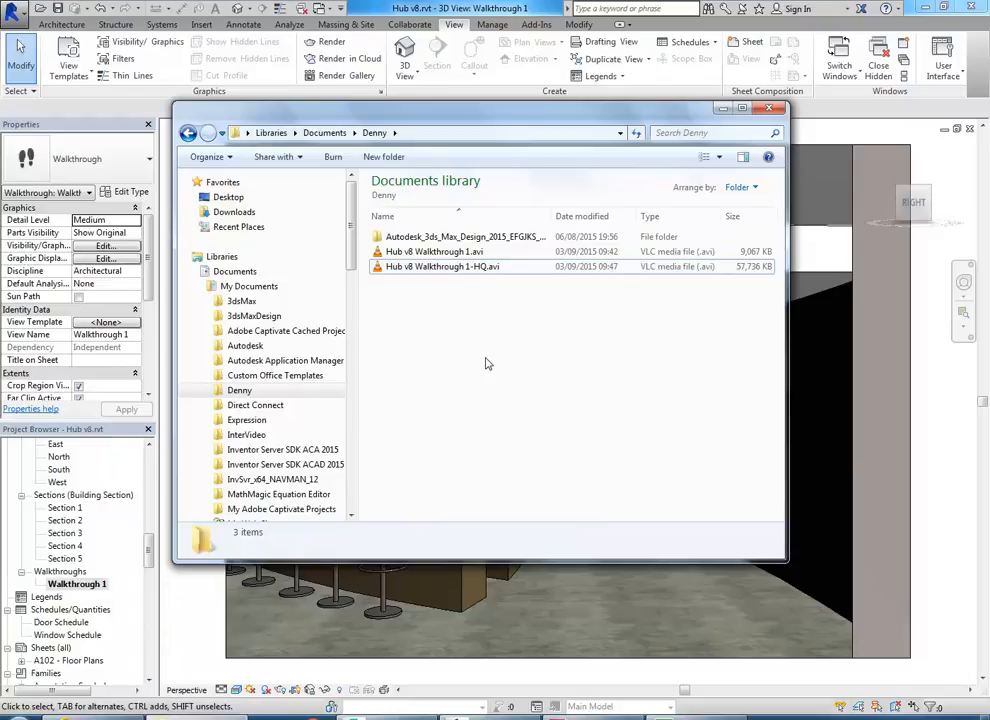
- Launch PowerPoint 2013 from Start search and select the new presentation's title slide
key(super)
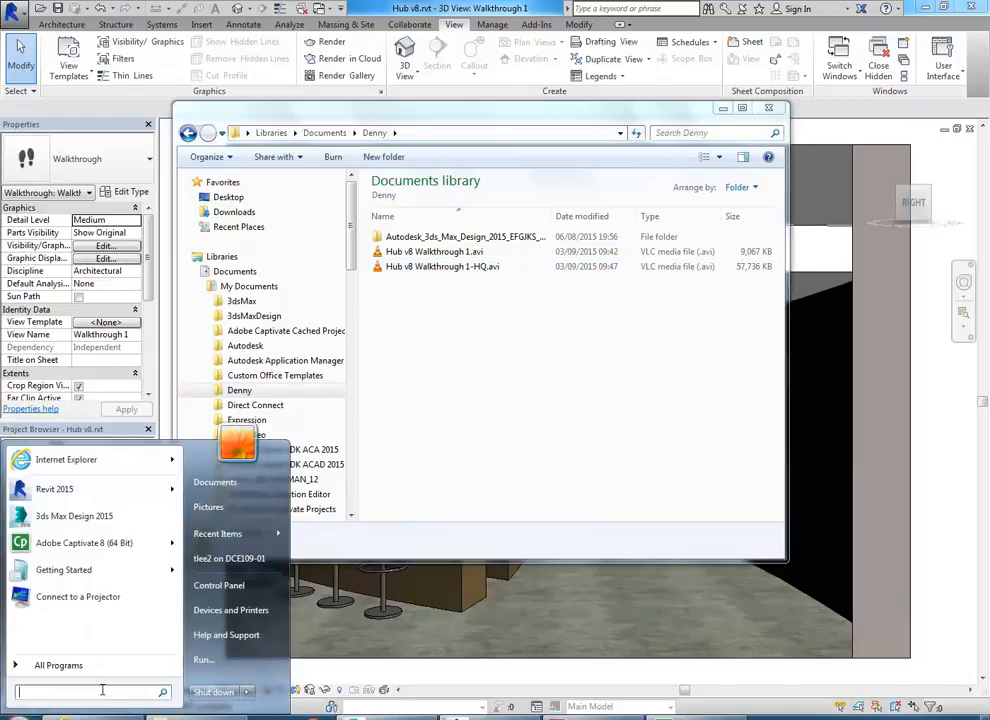
text(power)
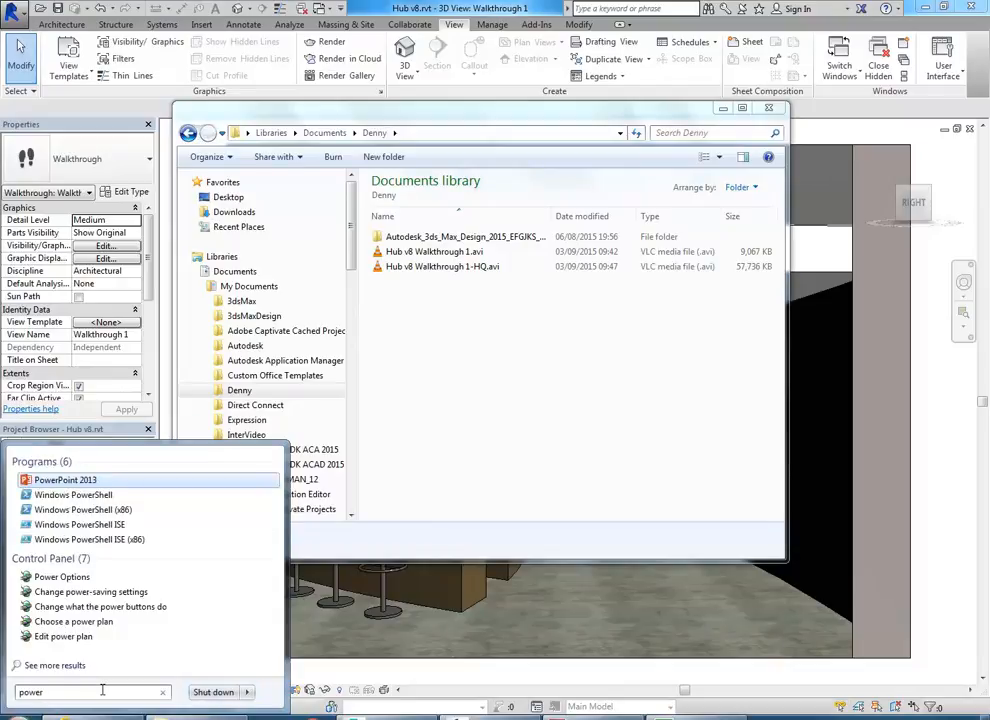
click(66, 481)
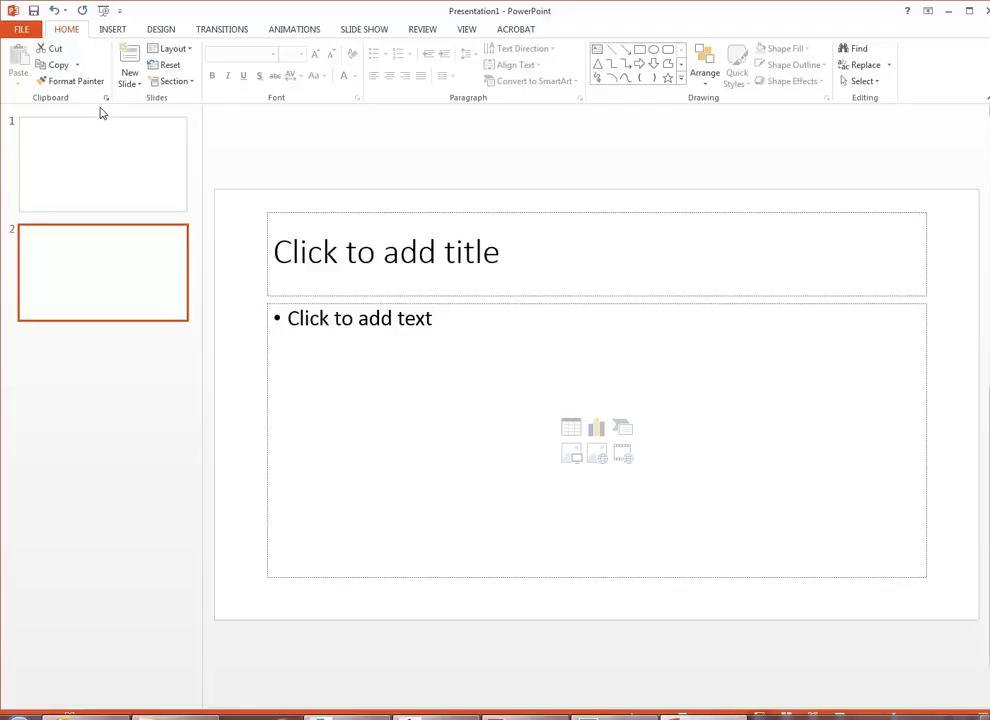
click(129, 192)
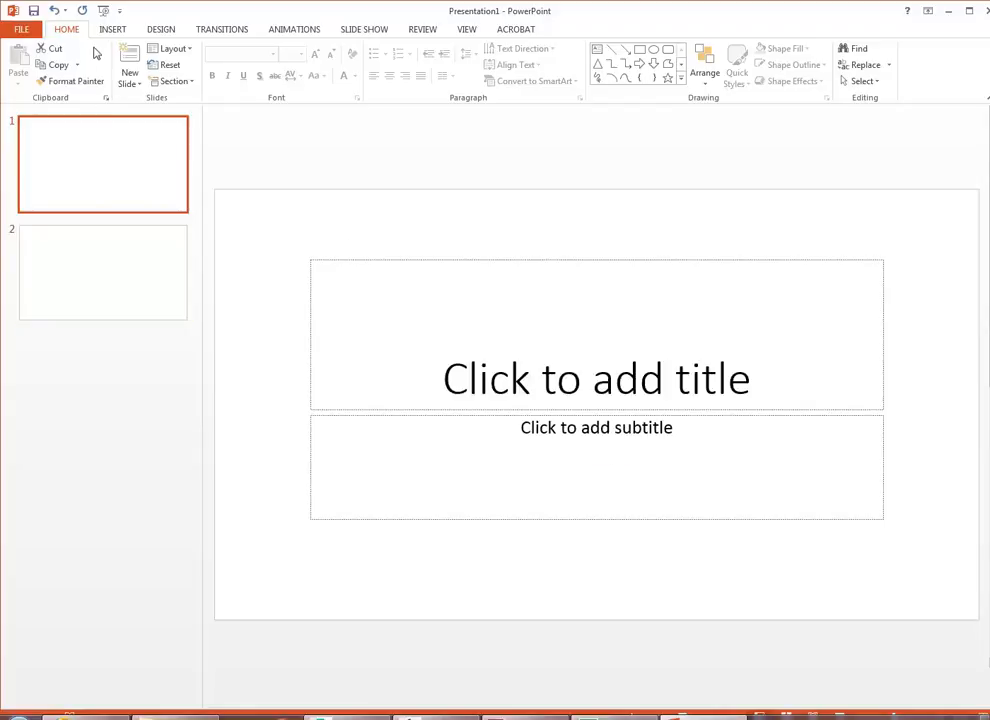